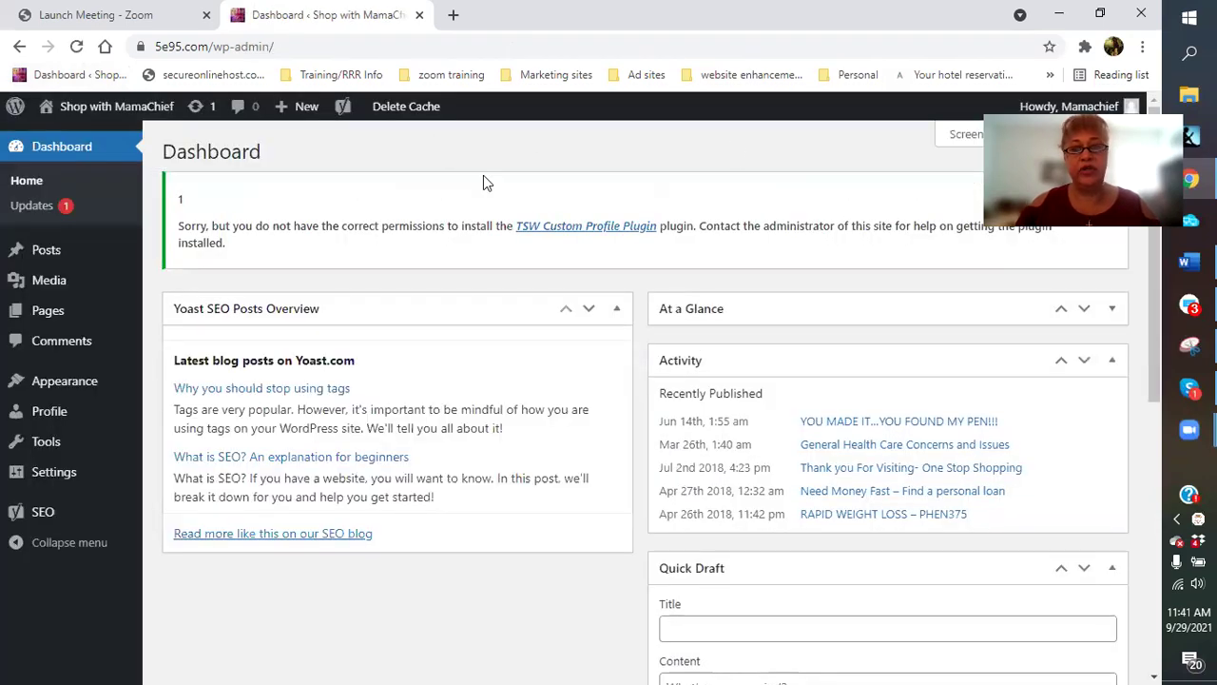
# Open the public front page of the Shop with MamaChief site from the admin dashboard
pyautogui.click(1032, 48)
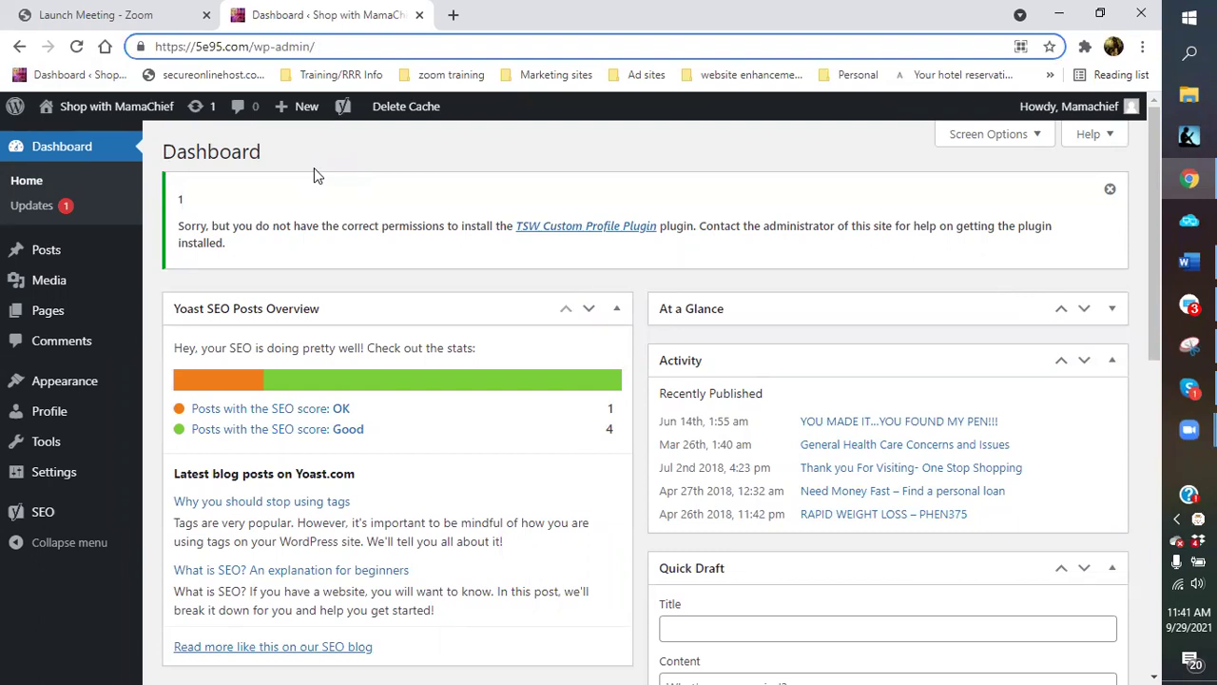
pyautogui.moveTo(108, 118)
pyautogui.click(91, 140)
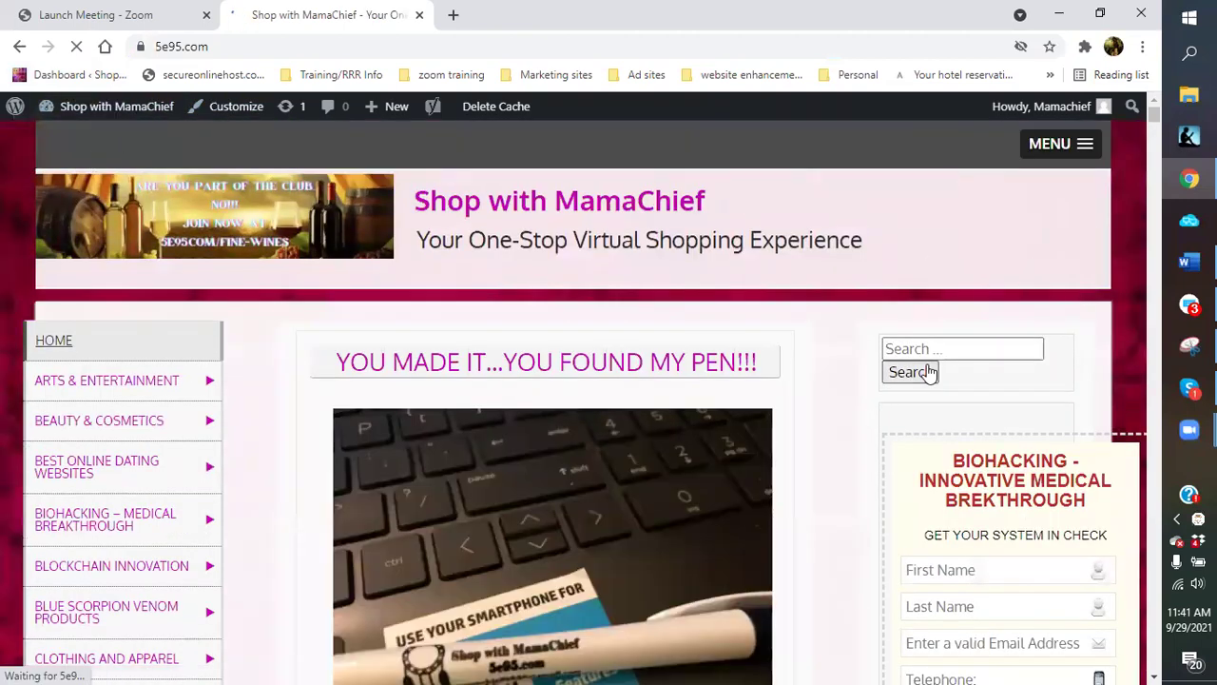
# Search the site for "i need this" and open the "YOU NEED THIS – CHRISTMAS GIFT IDEAS" page
pyautogui.click(930, 347)
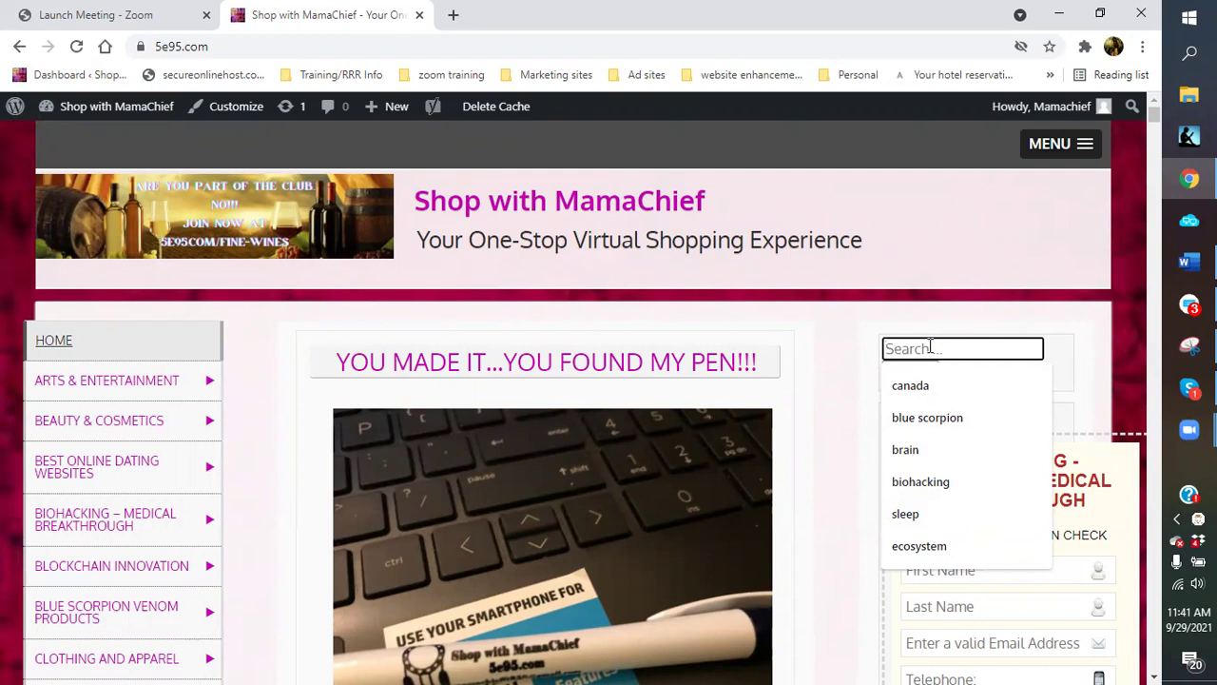
pyautogui.write('i need this')
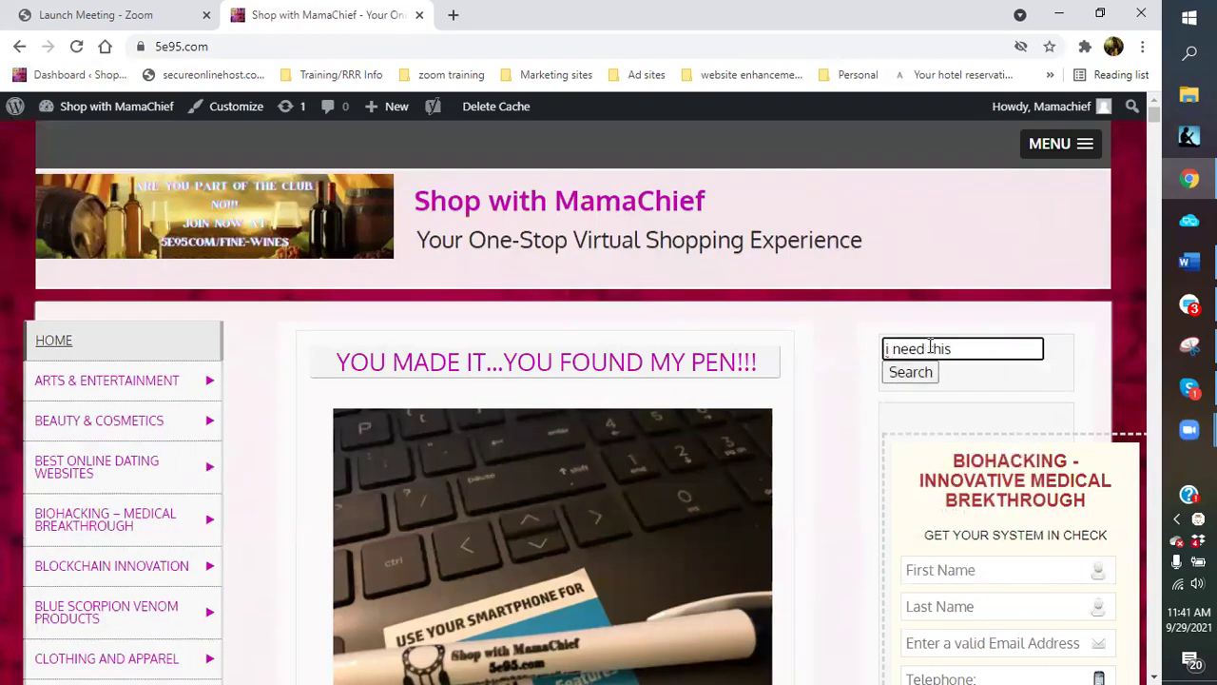
pyautogui.click(909, 375)
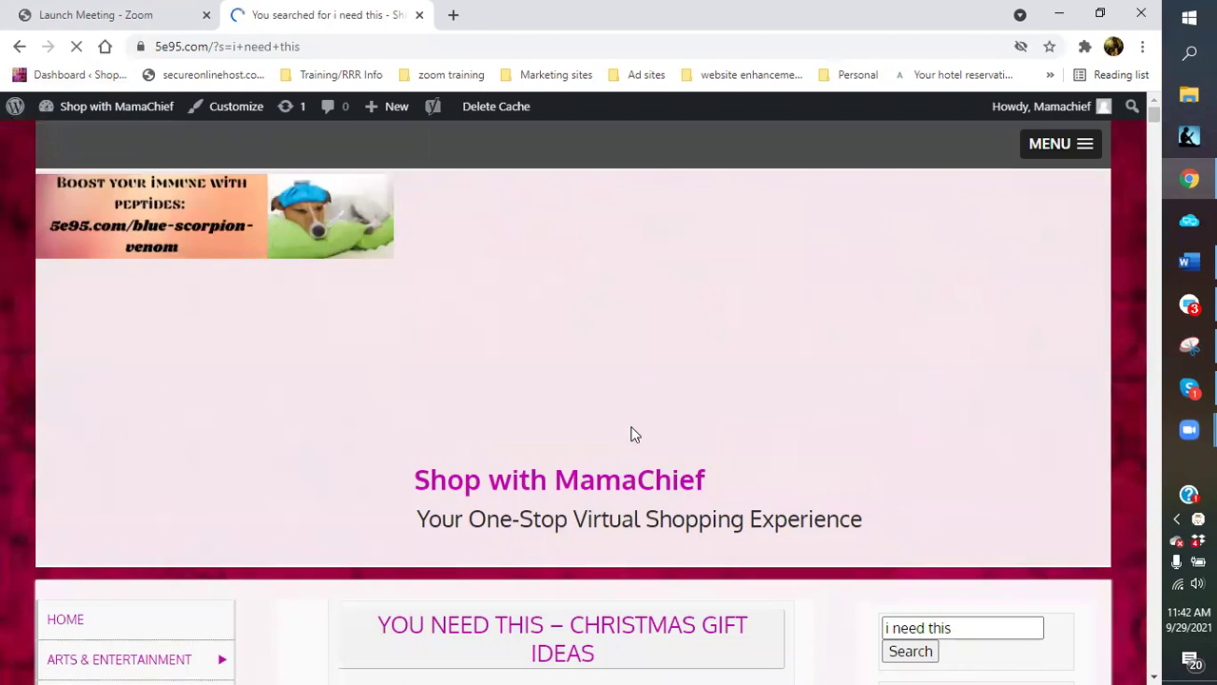
pyautogui.scroll(-3, 548, 419)
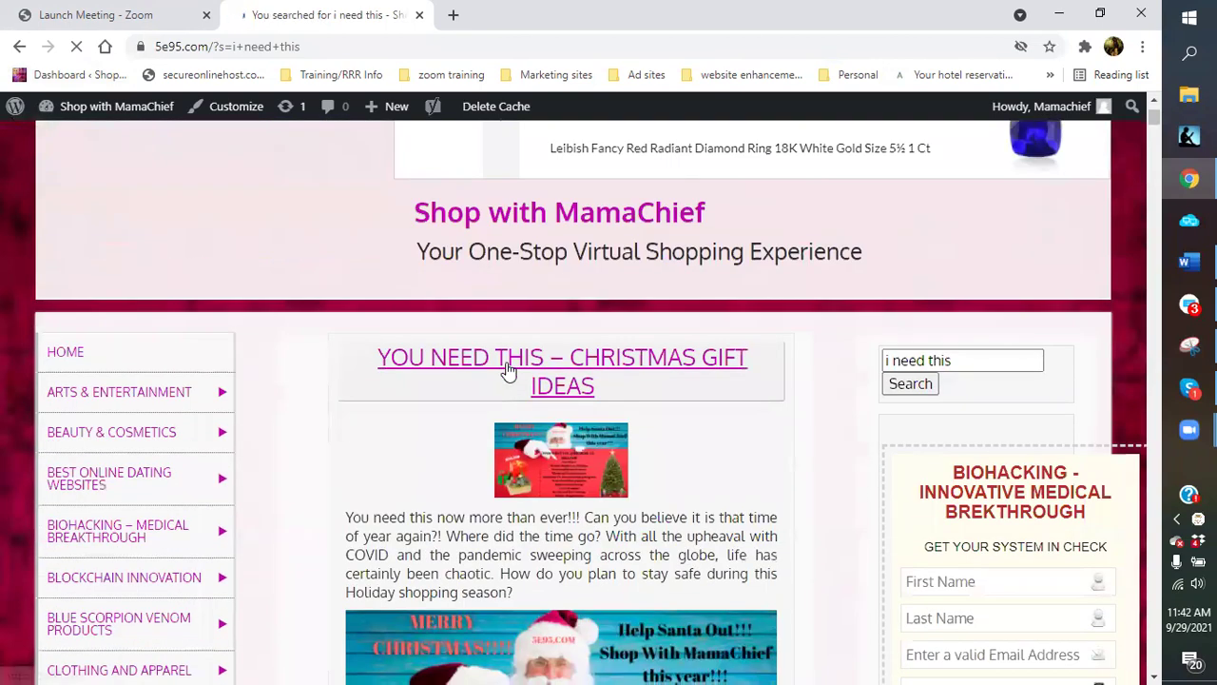
pyautogui.click(504, 364)
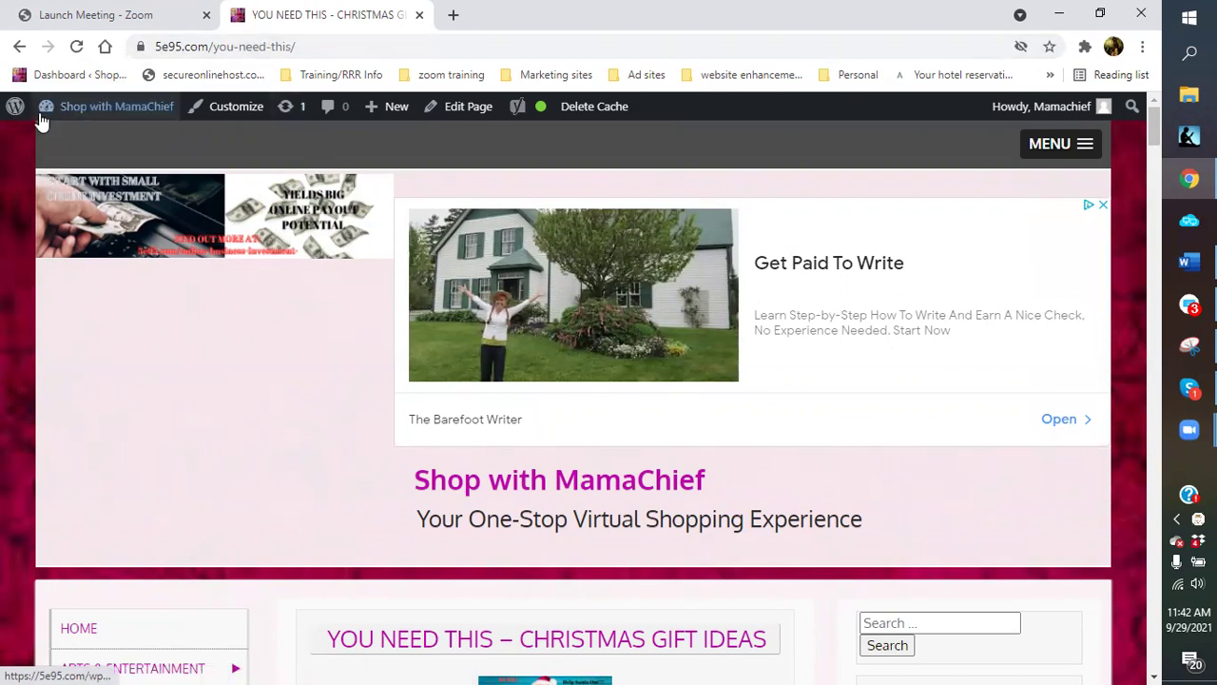
# Return to the admin dashboard and open the list of all pages
pyautogui.moveTo(76, 112)
pyautogui.click(76, 141)
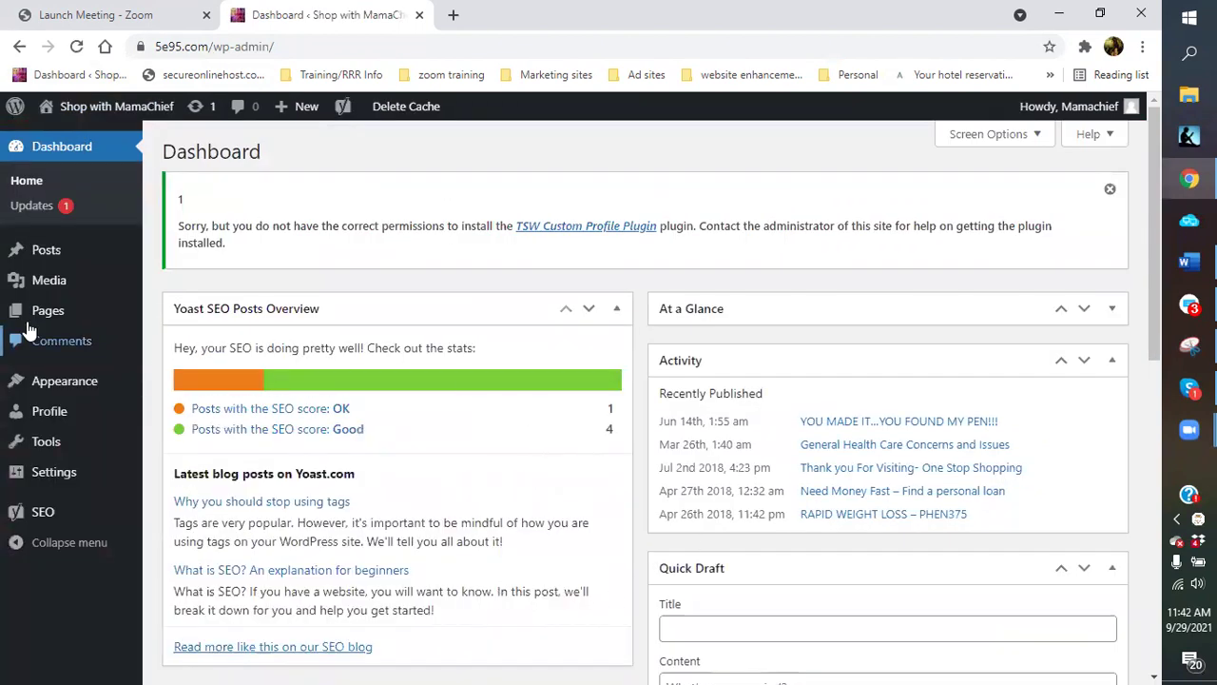
pyautogui.moveTo(36, 320)
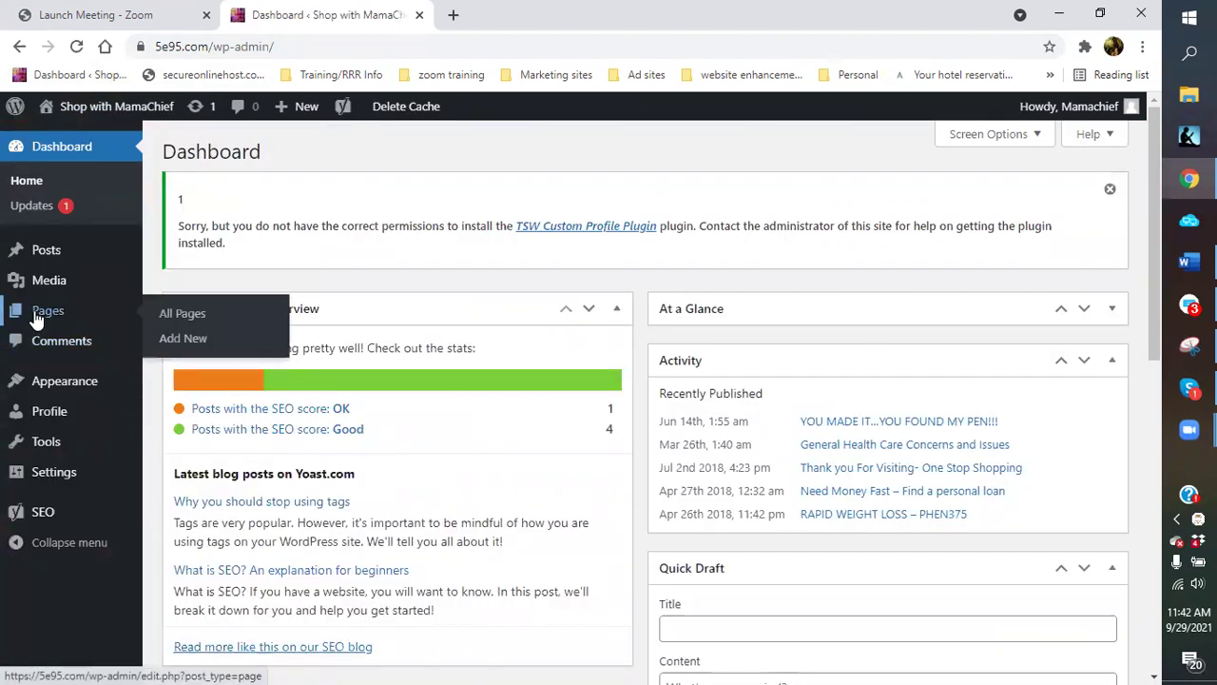
pyautogui.click(169, 322)
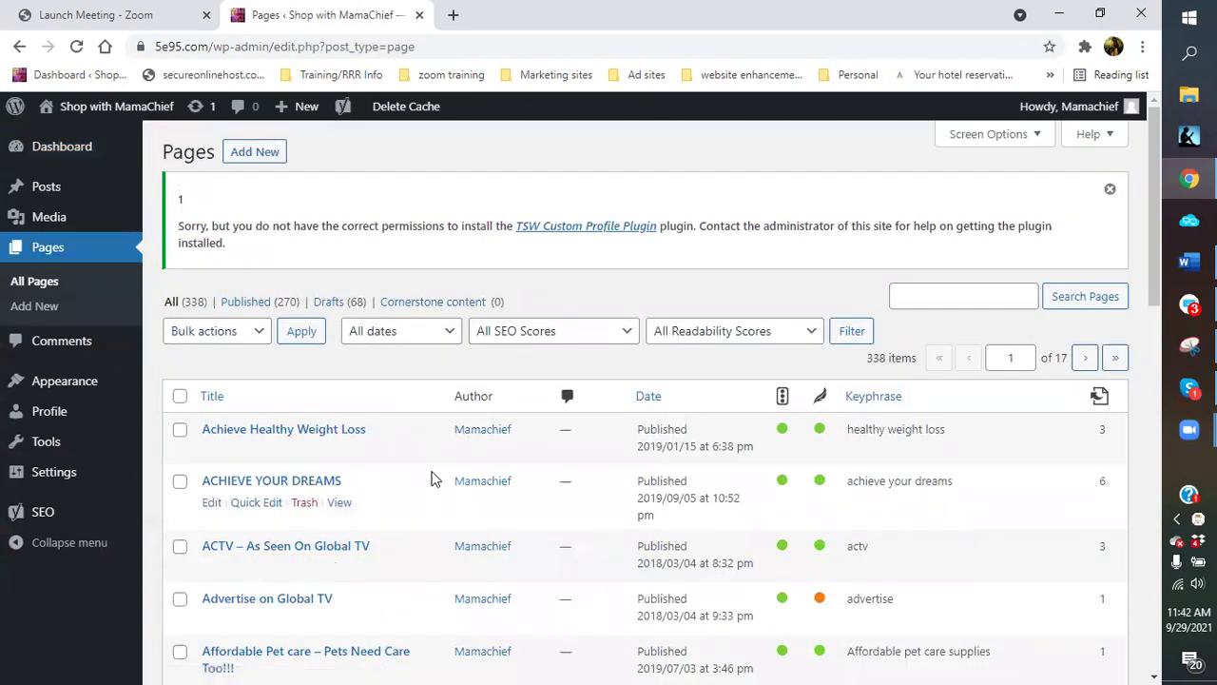
# Search the admin pages list for "i need this"
pyautogui.click(941, 299)
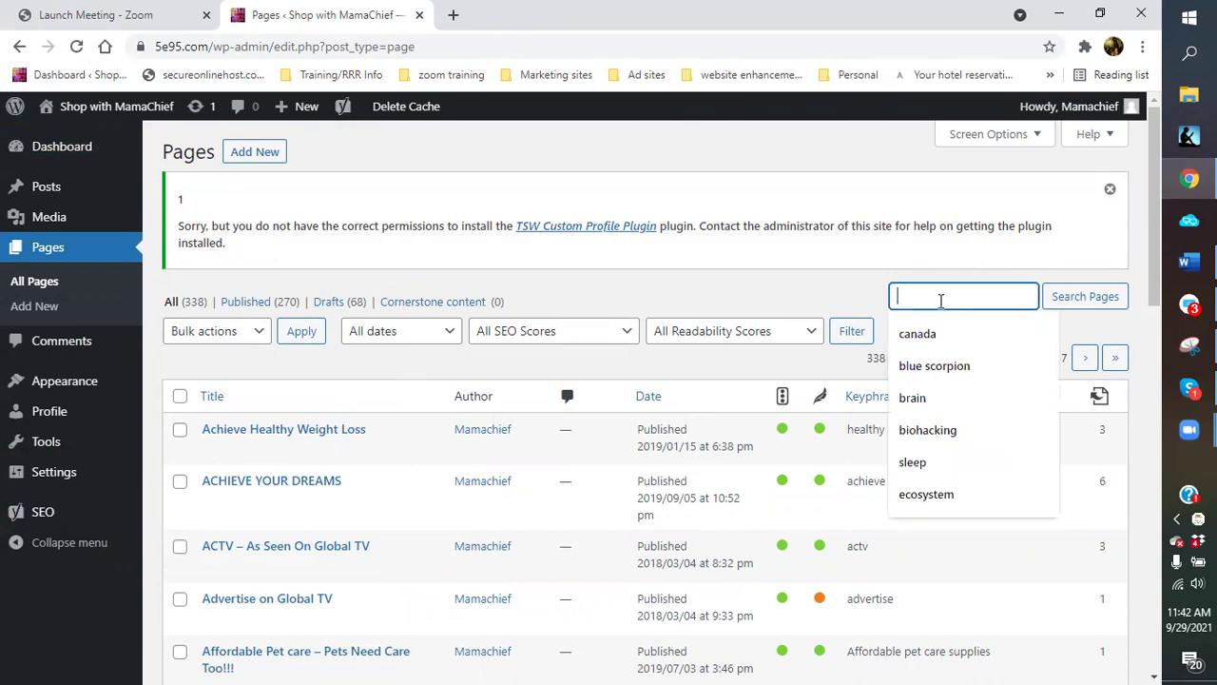
pyautogui.write('al')
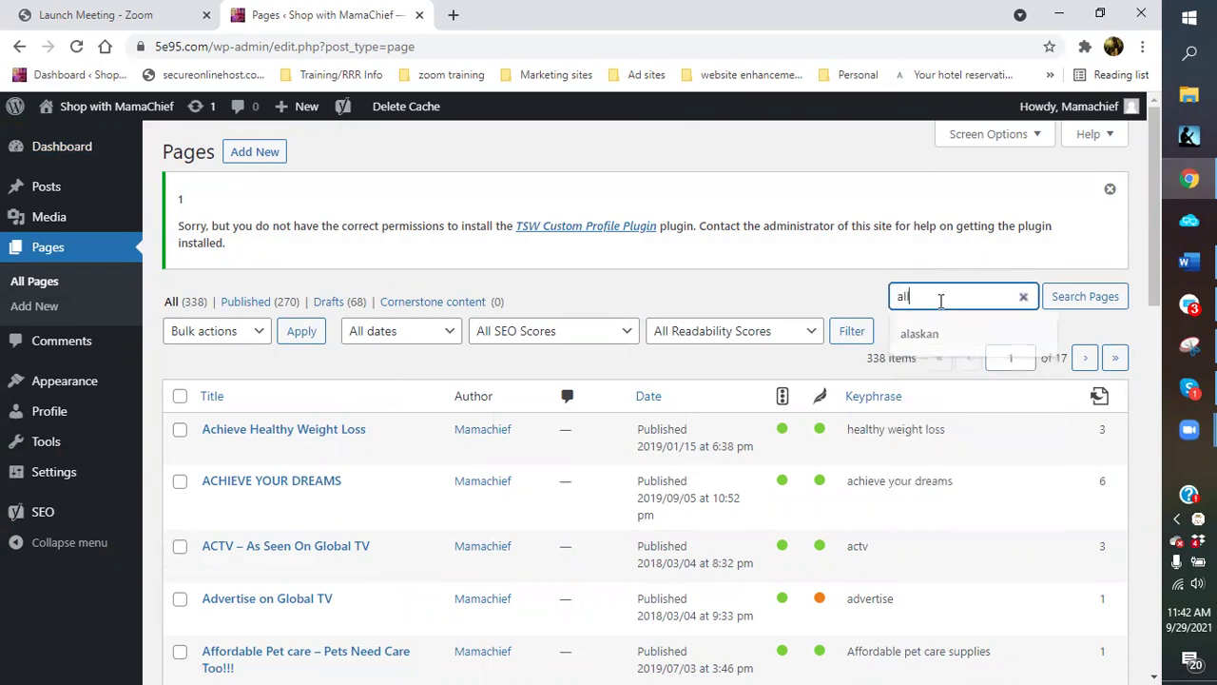
pyautogui.press('BackSpace')
pyautogui.press('BackSpace')
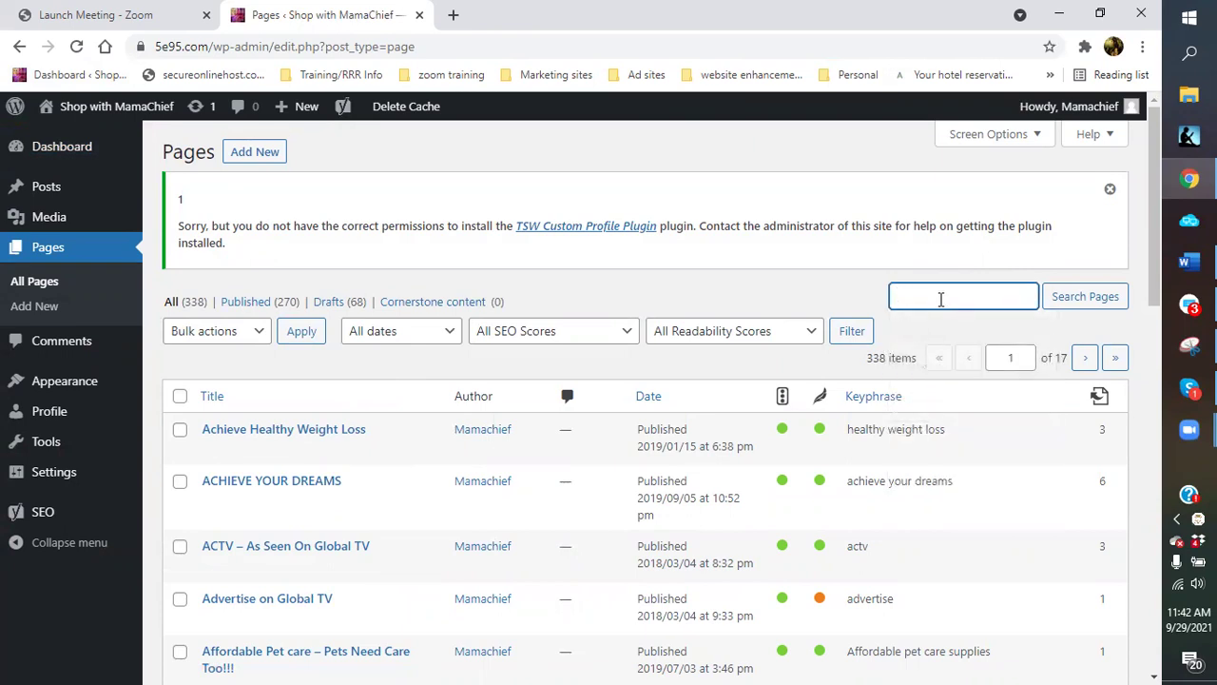
pyautogui.write('i')
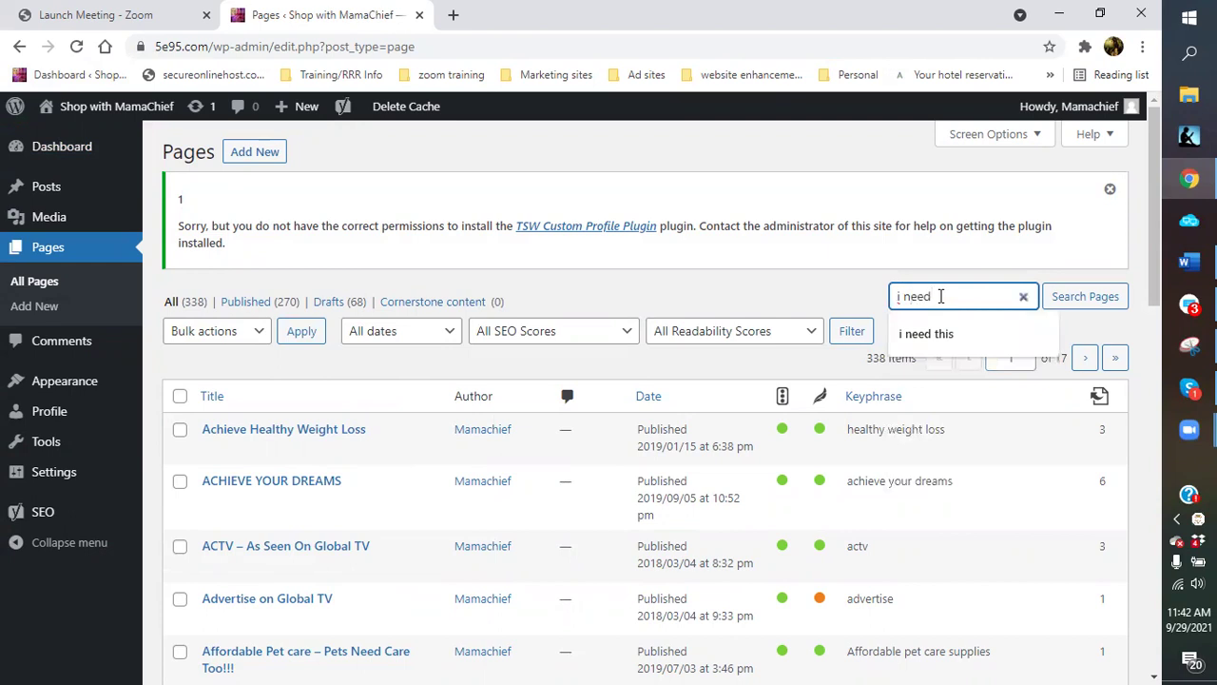
pyautogui.write(' need')
pyautogui.click(940, 334)
pyautogui.click(1087, 300)
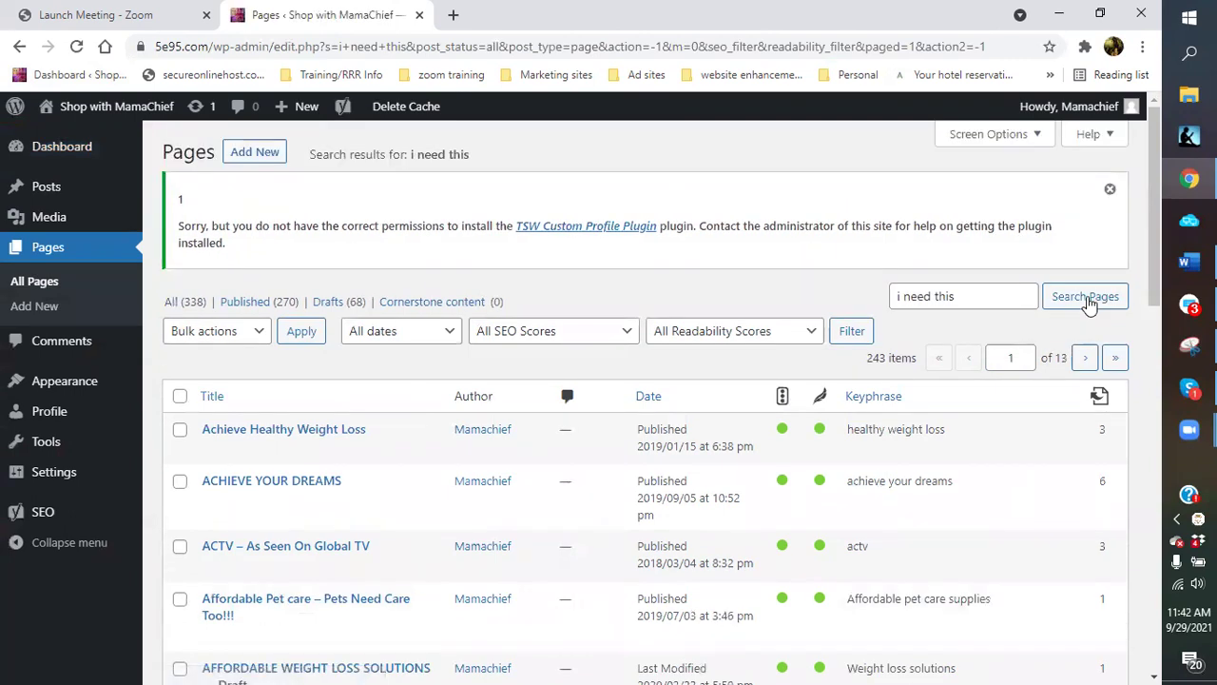
pyautogui.click(1087, 297)
# Look through the search results up to results page 6 for the Christmas gift ideas page
pyautogui.scroll(-1, 397, 484)
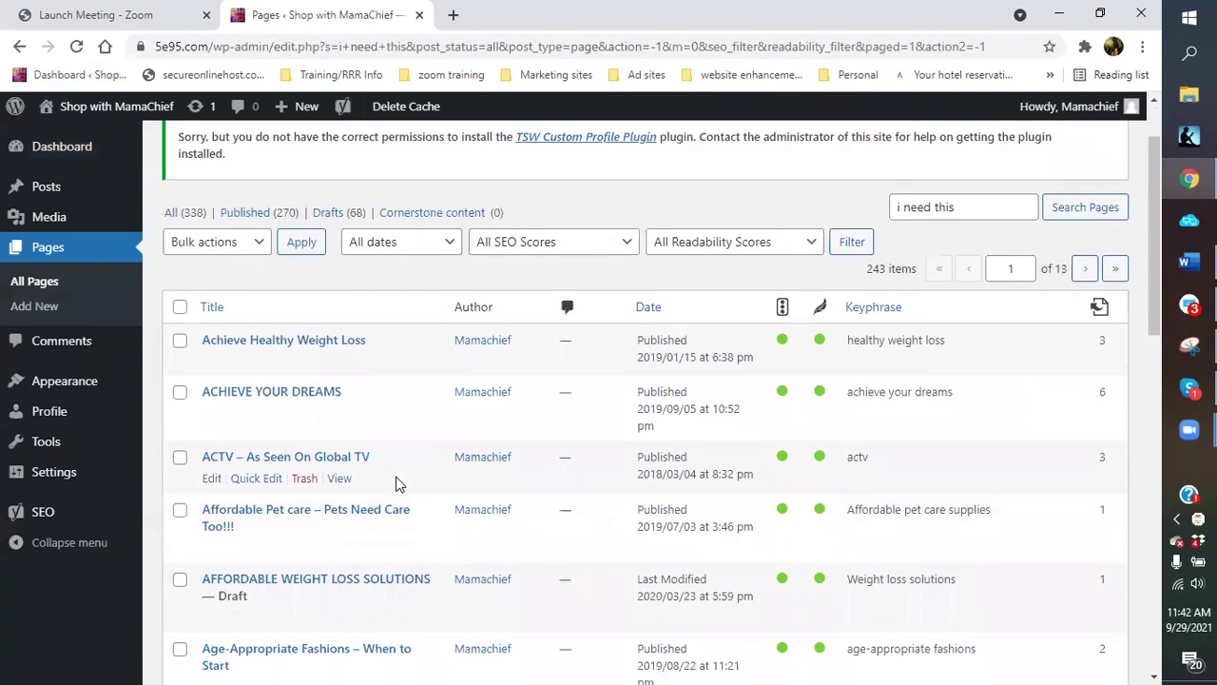
pyautogui.scroll(-3, 398, 484)
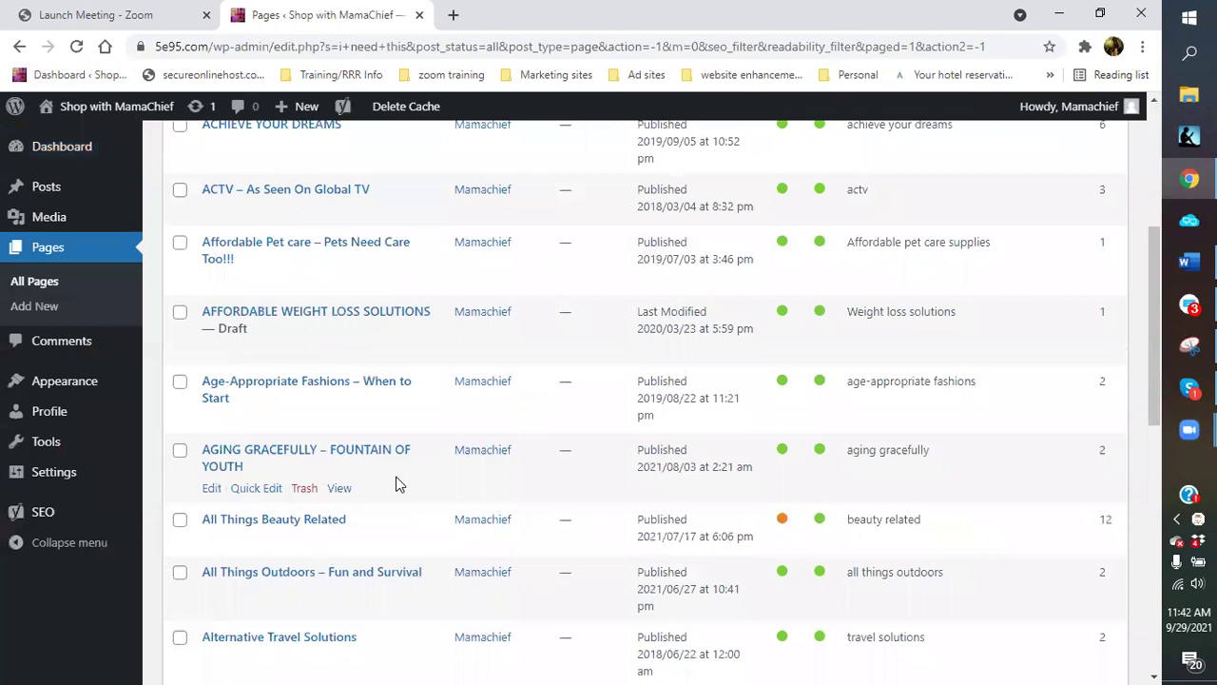
pyautogui.scroll(-4, 398, 484)
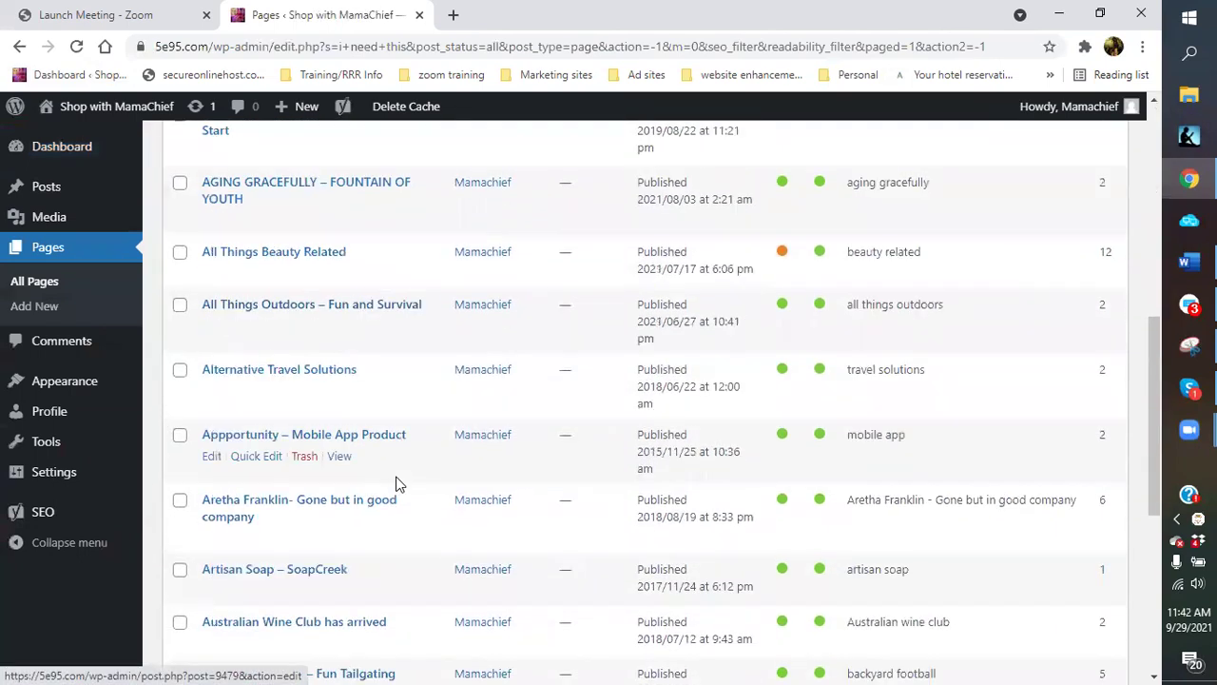
pyautogui.scroll(-4, 397, 485)
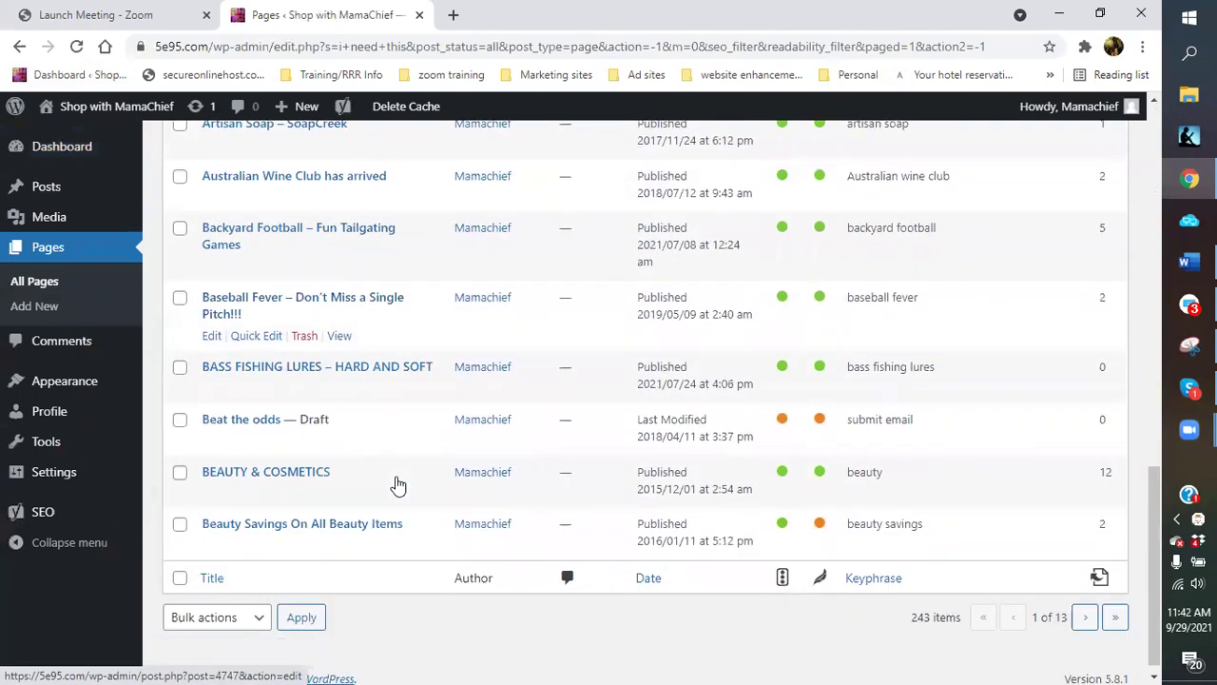
pyautogui.scroll(10, 524, 461)
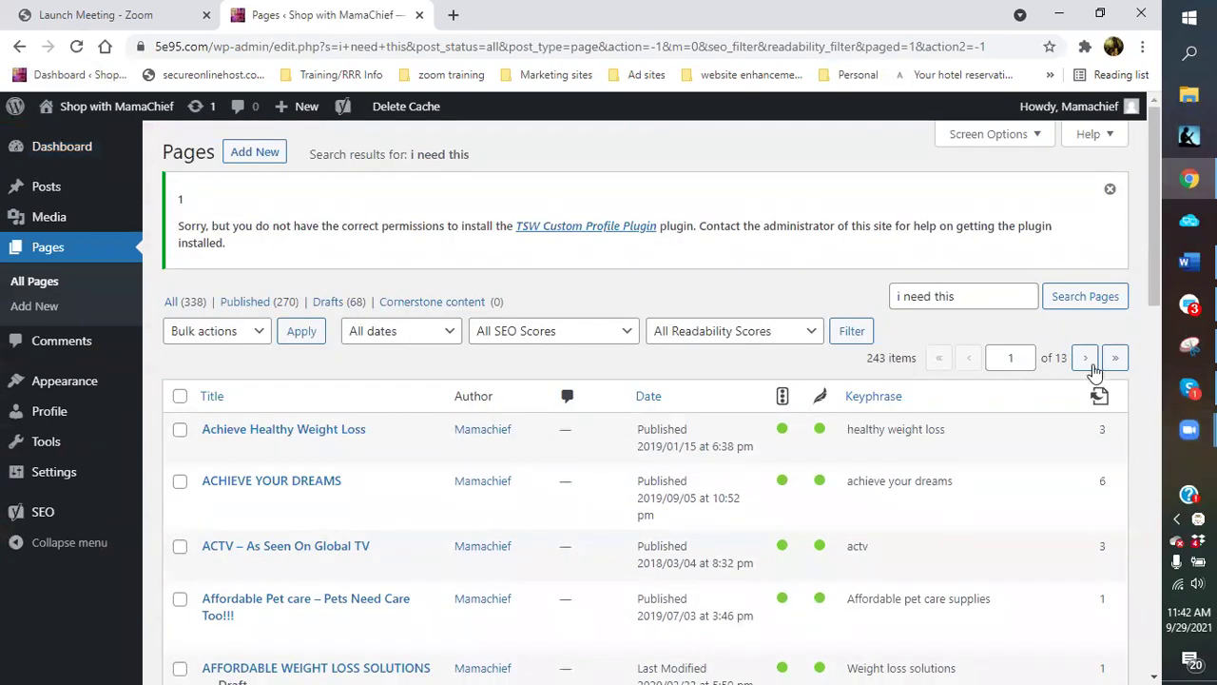
pyautogui.click(1088, 362)
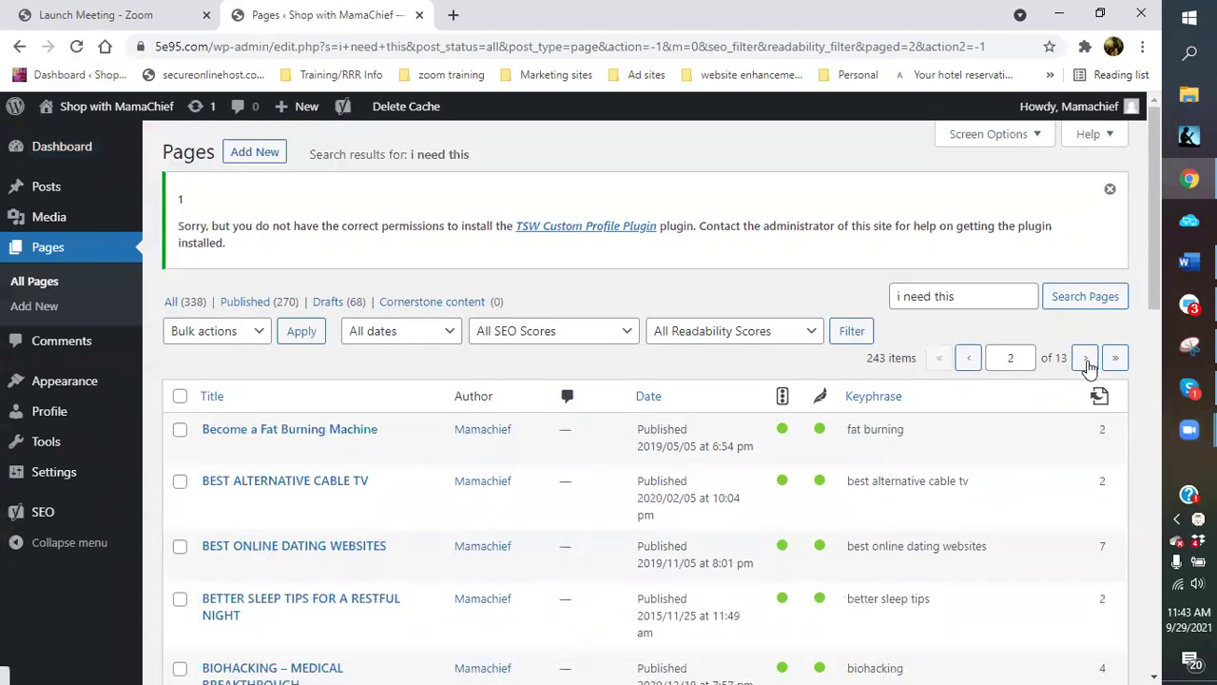
pyautogui.click(1087, 362)
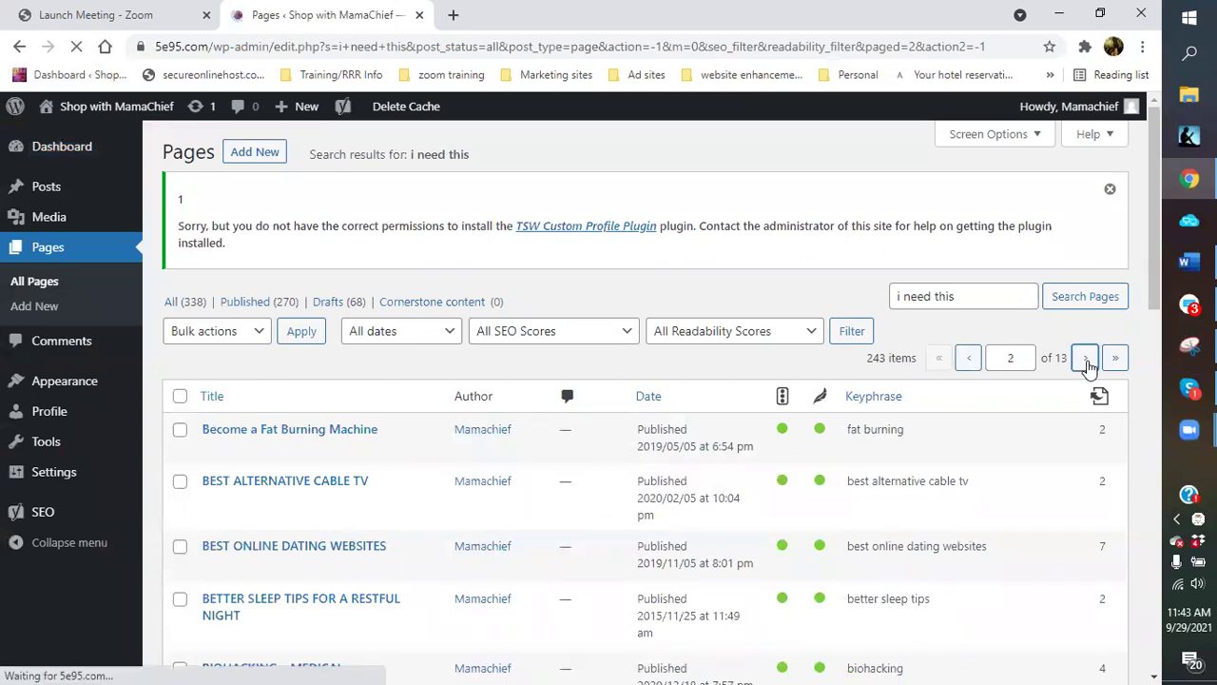
pyautogui.click(1088, 361)
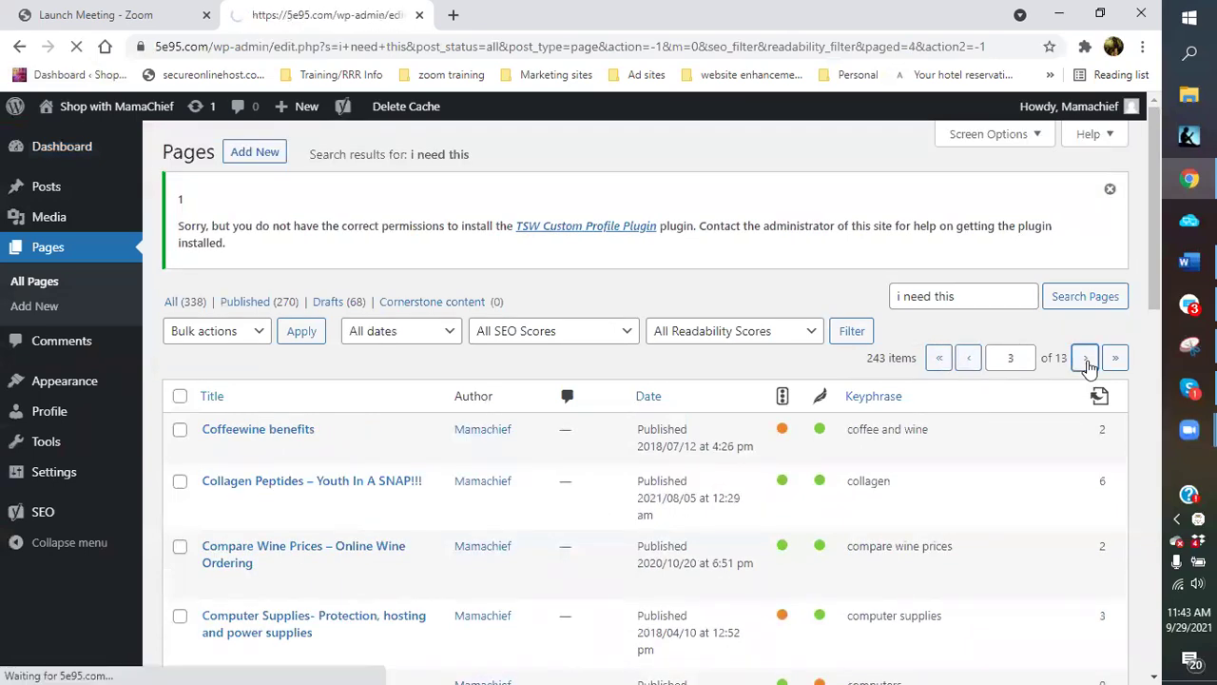
pyautogui.click(1087, 361)
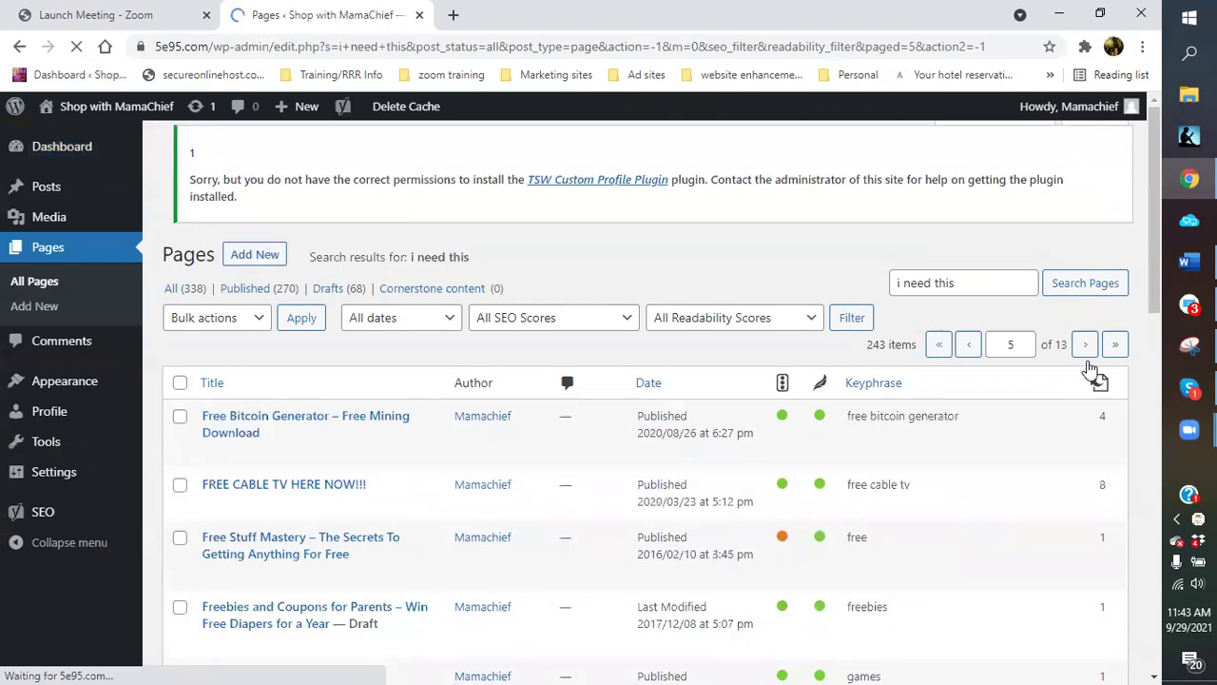
pyautogui.click(1087, 361)
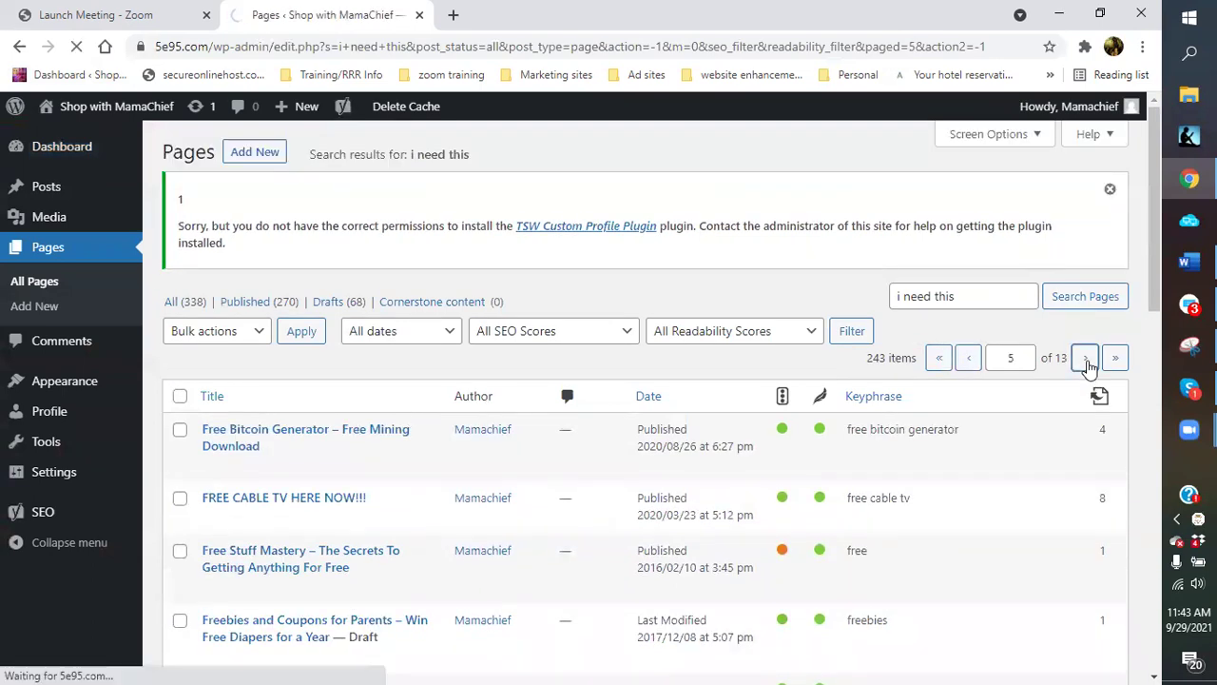
pyautogui.scroll(-5, 518, 544)
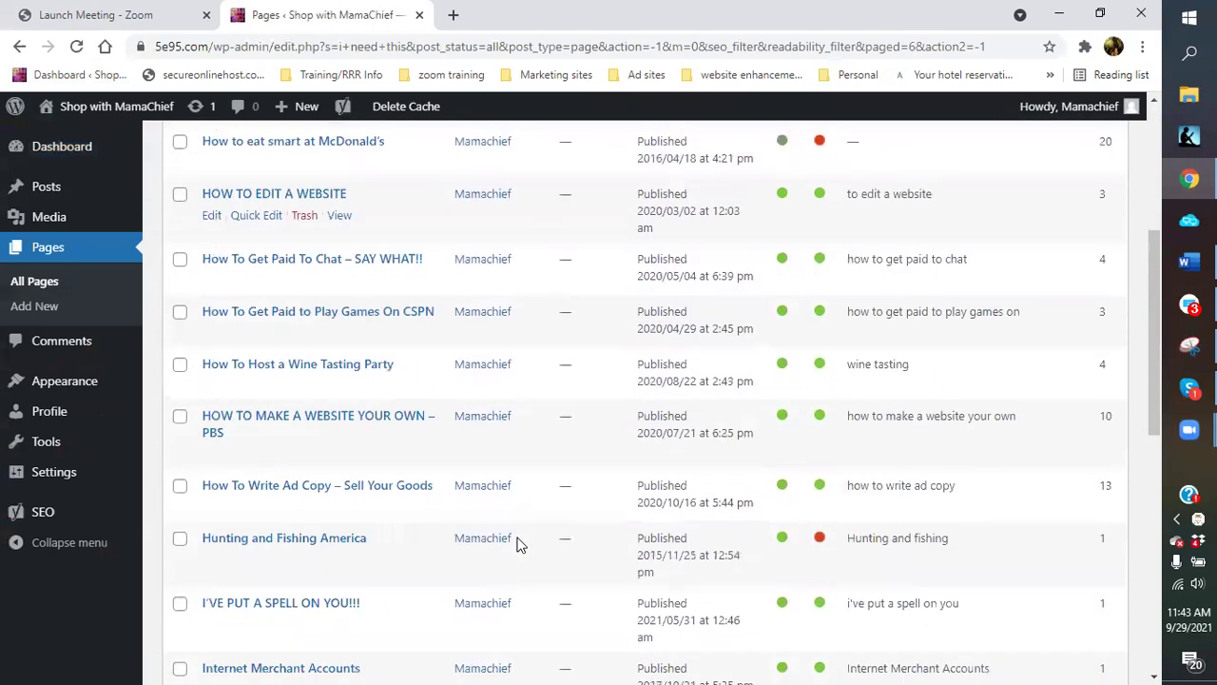
pyautogui.scroll(-2, 518, 543)
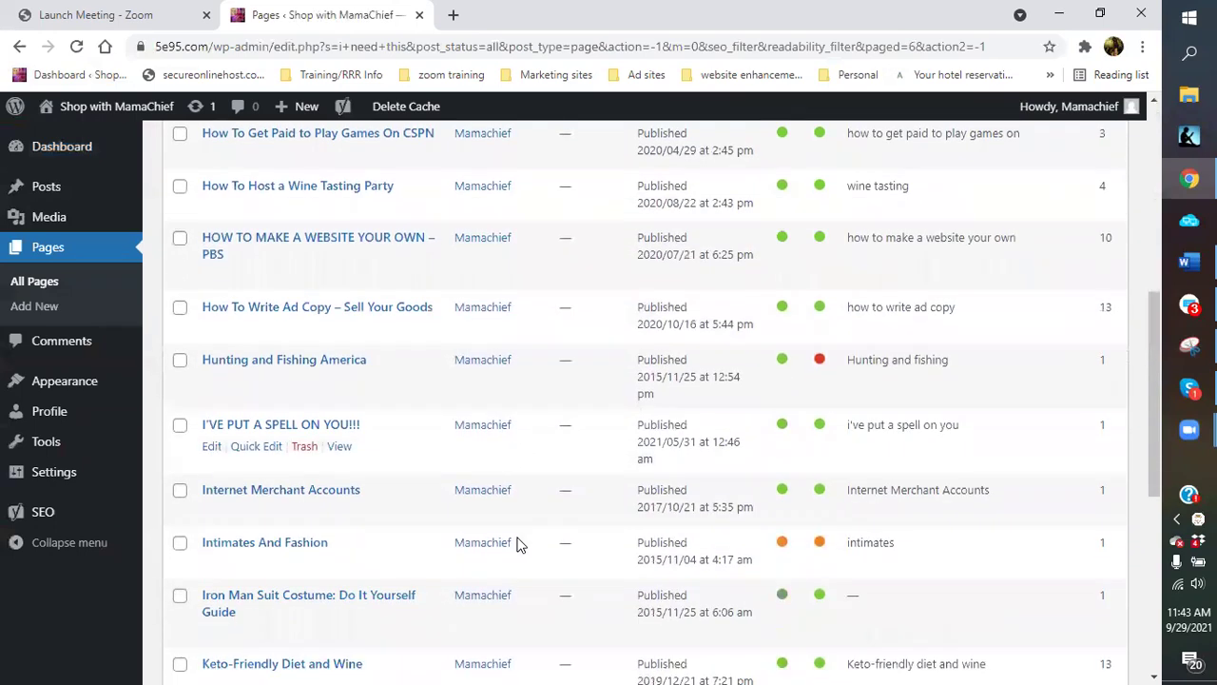
pyautogui.scroll(6, 518, 543)
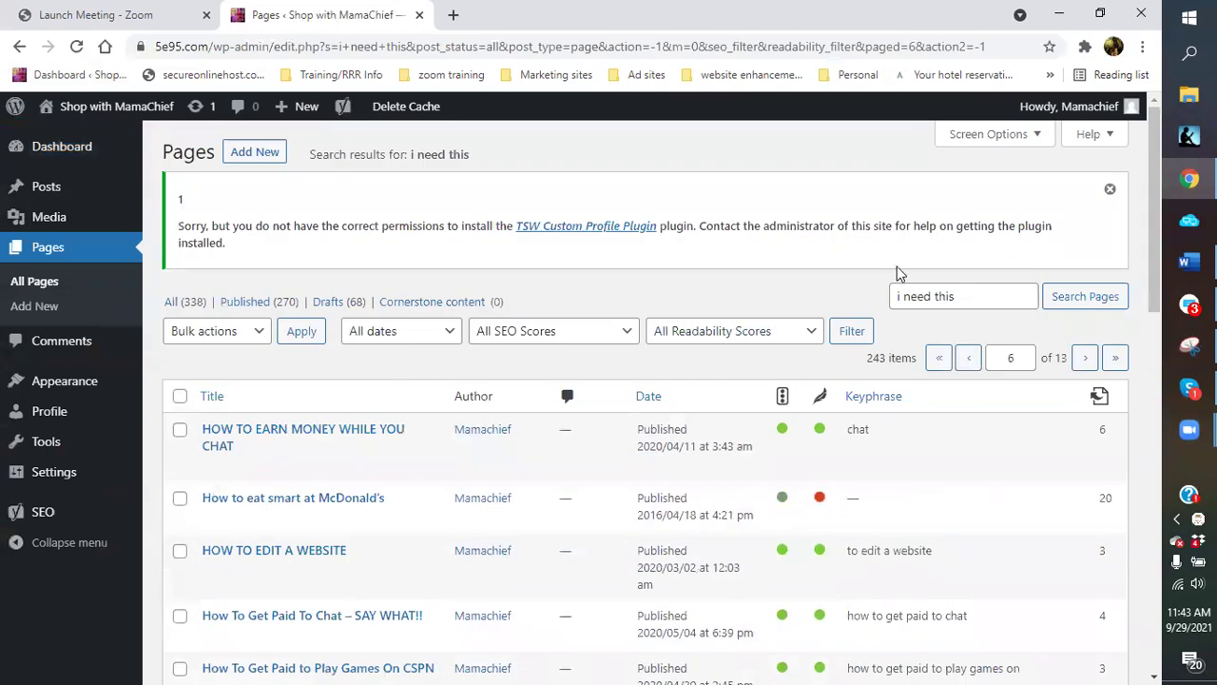
# Change the pages search term to "you need this" and run the search again
pyautogui.moveTo(903, 297); pyautogui.dragTo(880, 314)
pyautogui.write('you')
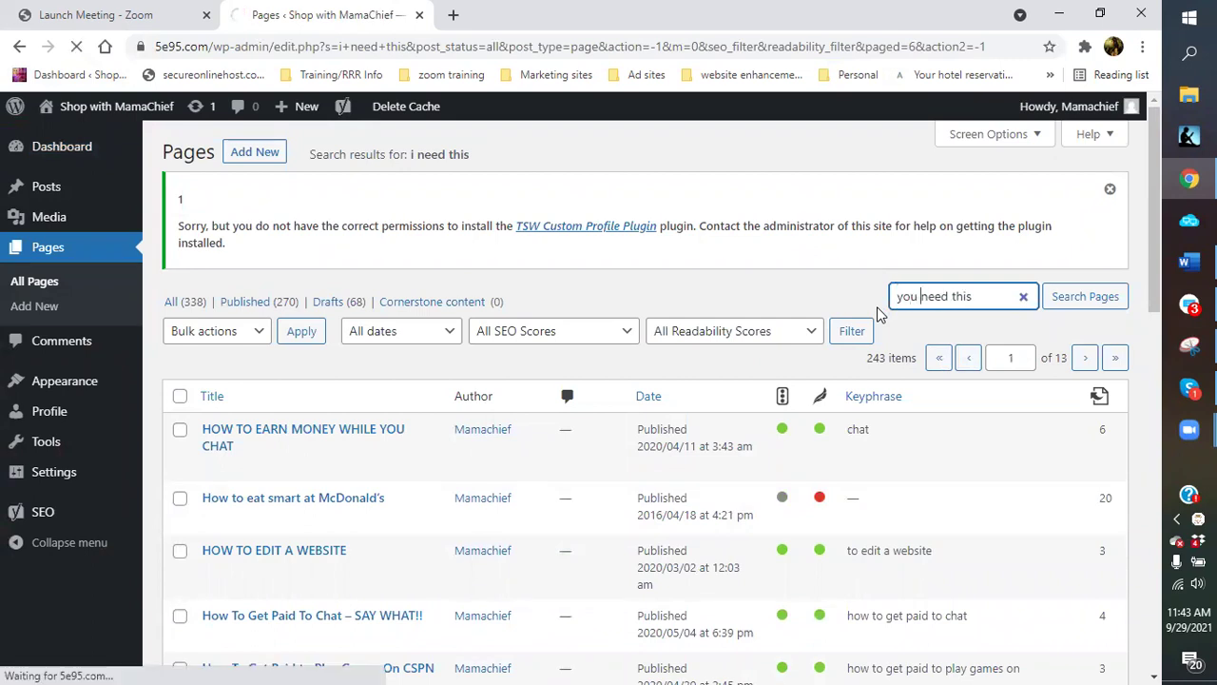
pyautogui.click(1065, 299)
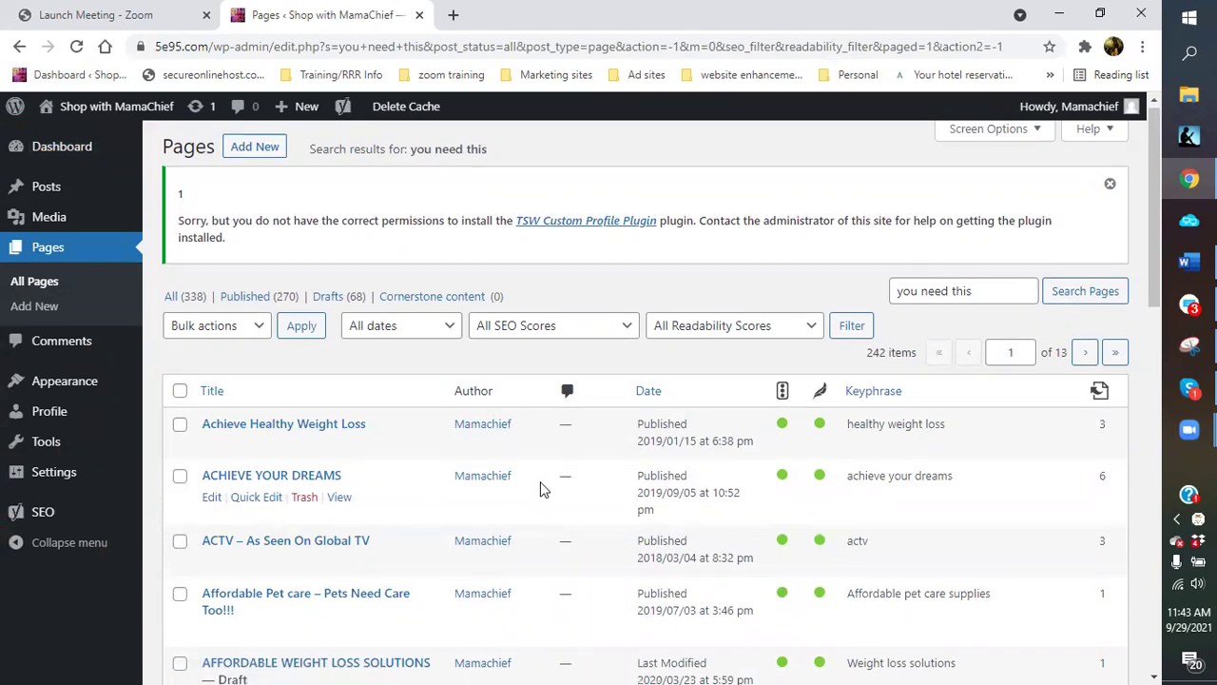
# Locate "YOU NEED THIS – CHRISTMAS GIFT IDEAS" on results page 12 and open it for editing
pyautogui.scroll(-3, 540, 483)
pyautogui.scroll(-6, 541, 481)
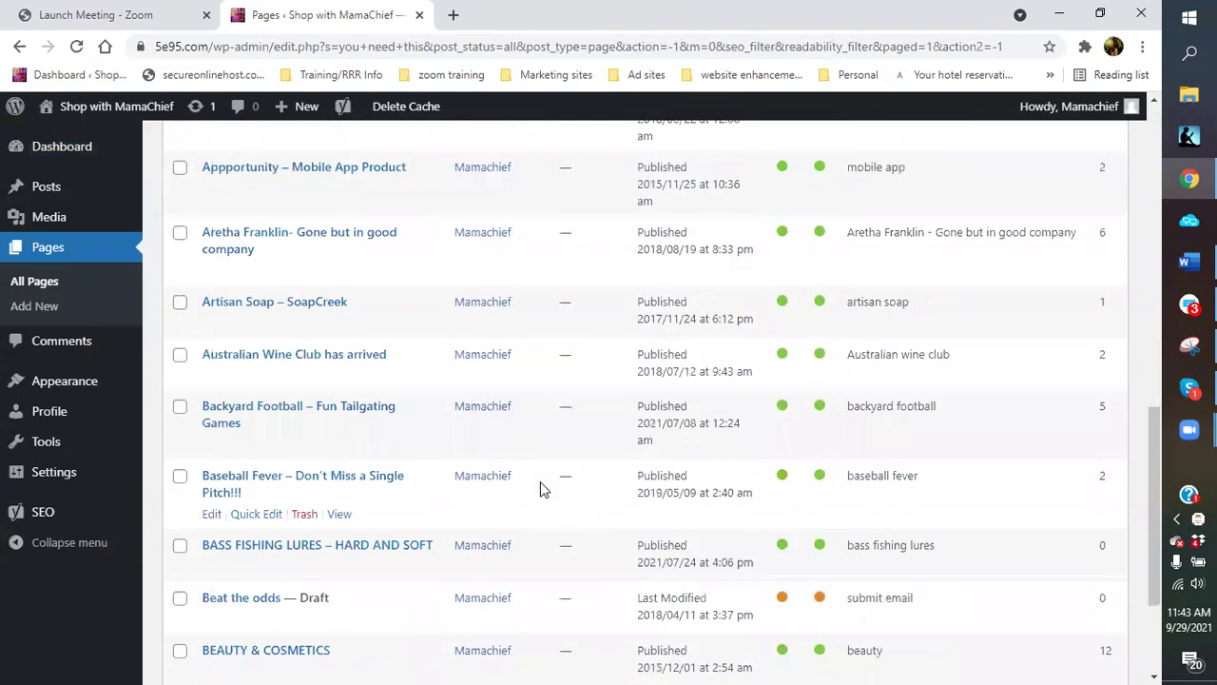
pyautogui.scroll(10, 540, 481)
pyautogui.click(1117, 359)
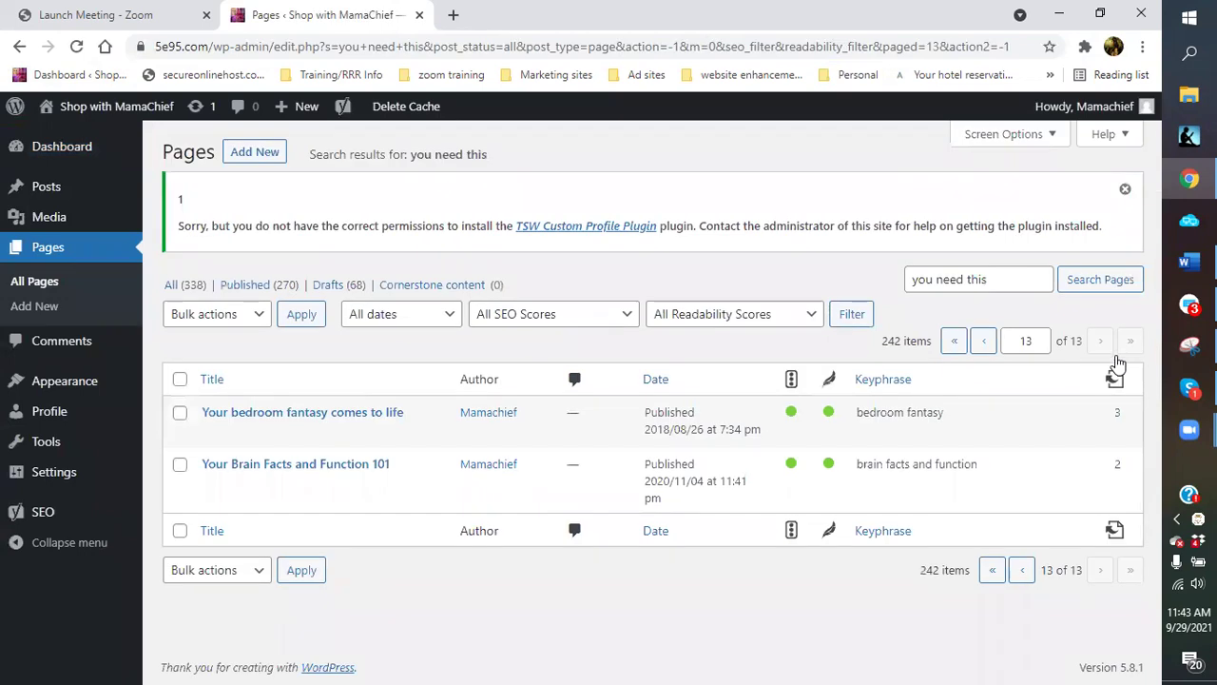
pyautogui.click(984, 344)
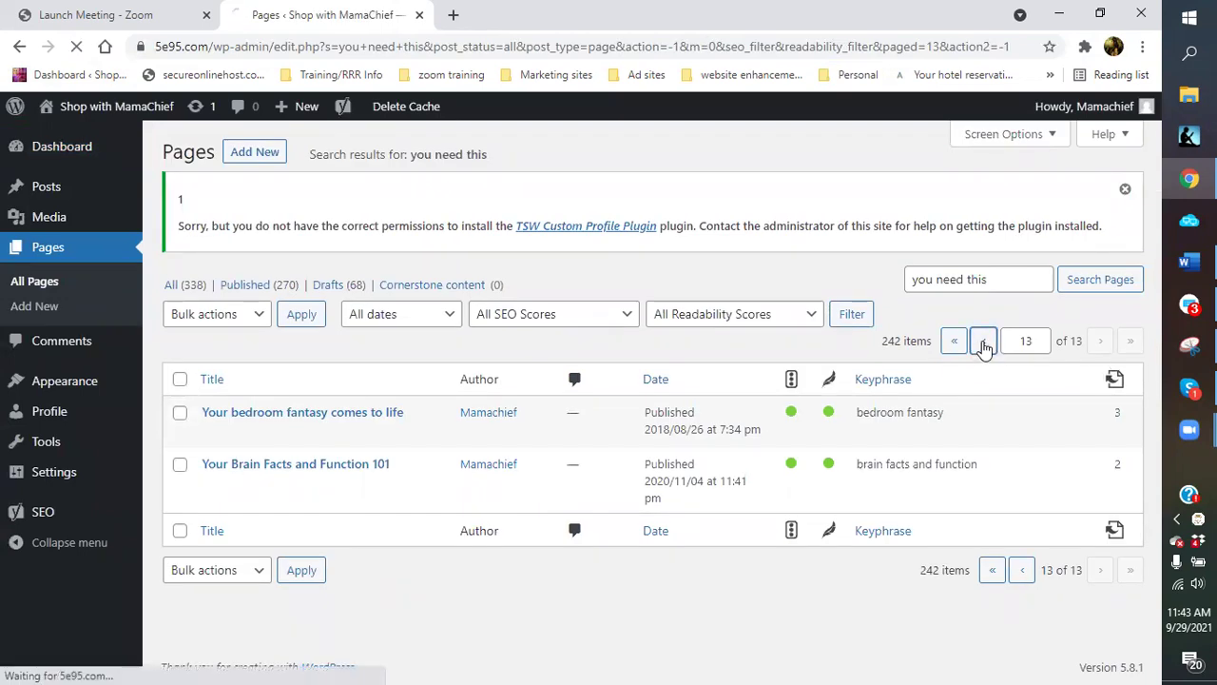
pyautogui.scroll(-3, 617, 502)
pyautogui.scroll(-7, 616, 502)
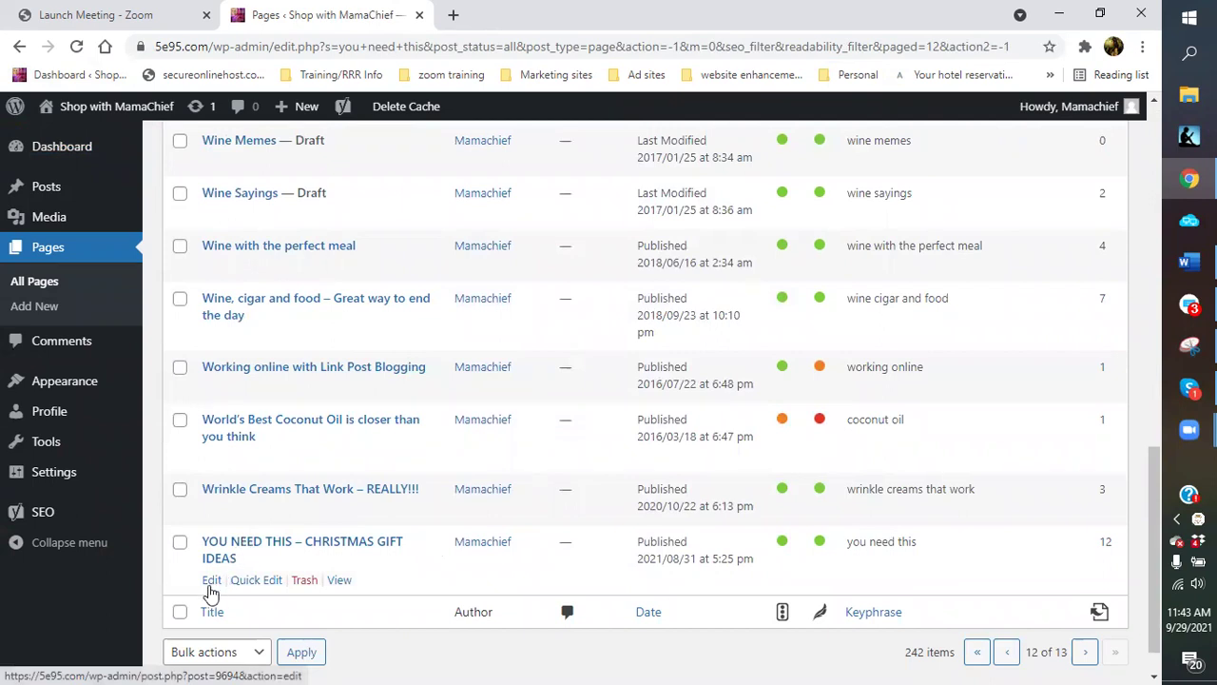
pyautogui.click(211, 582)
pyautogui.click(211, 582)
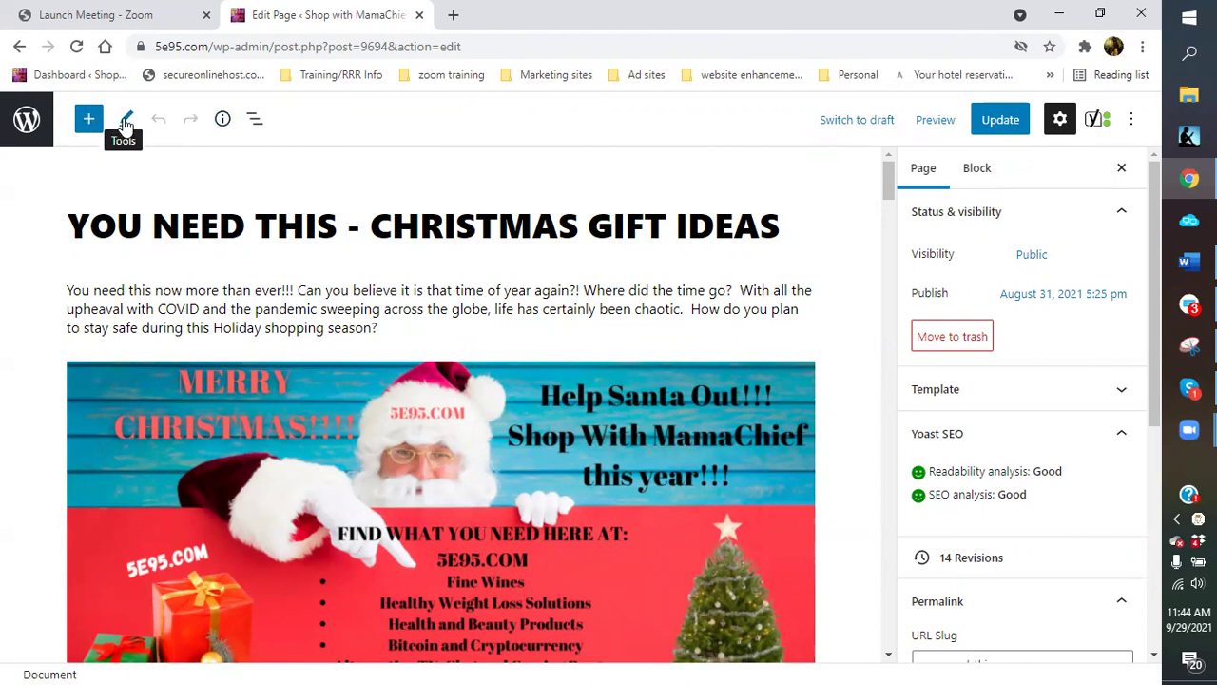
# Examine the page's block list, then its document statistics and heading outline, and close both views
pyautogui.click(255, 121)
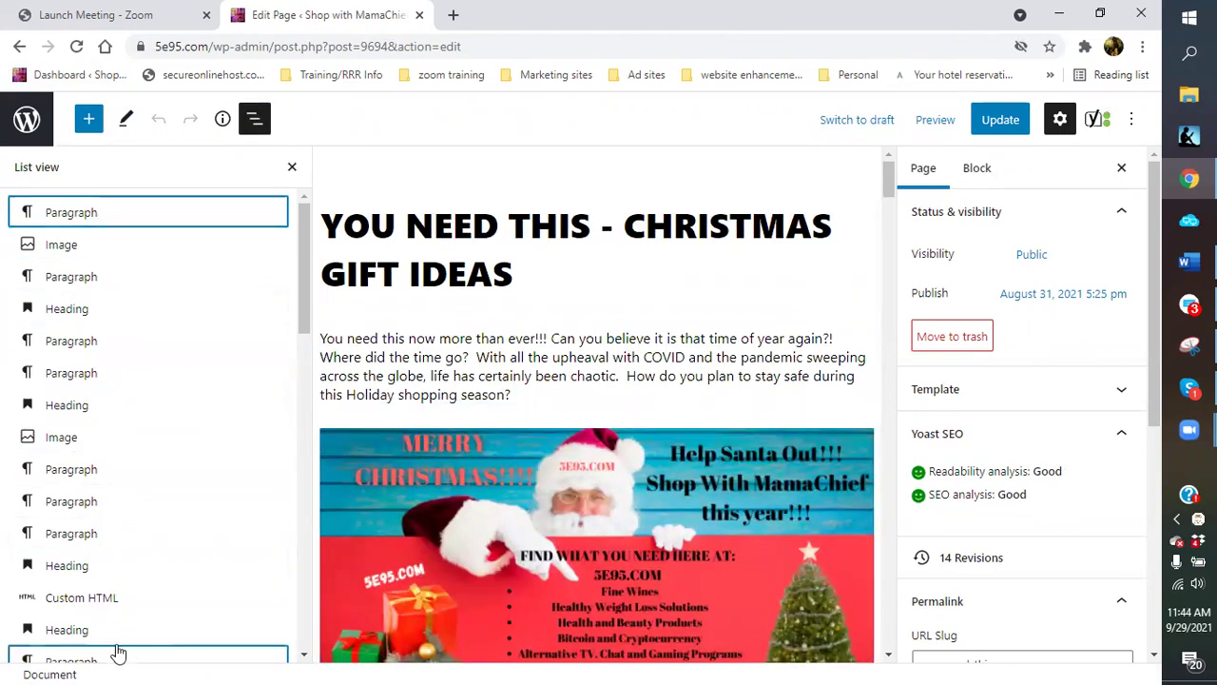
pyautogui.click(292, 169)
pyautogui.click(222, 120)
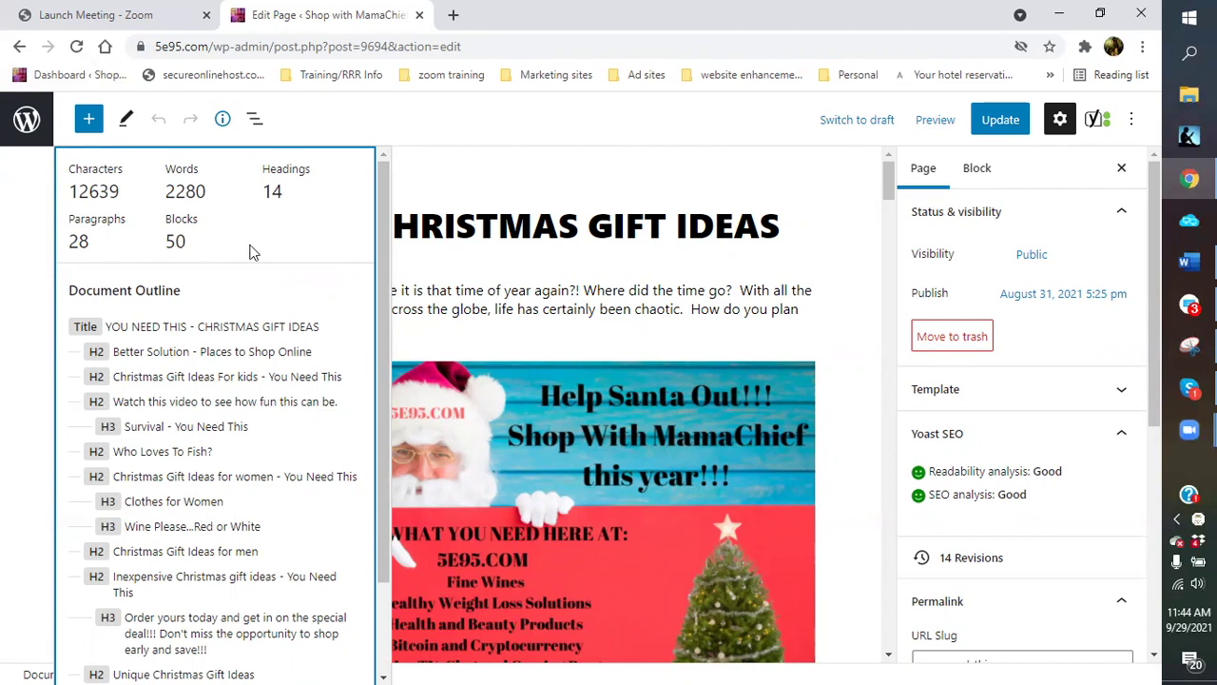
pyautogui.scroll(-2, 330, 263)
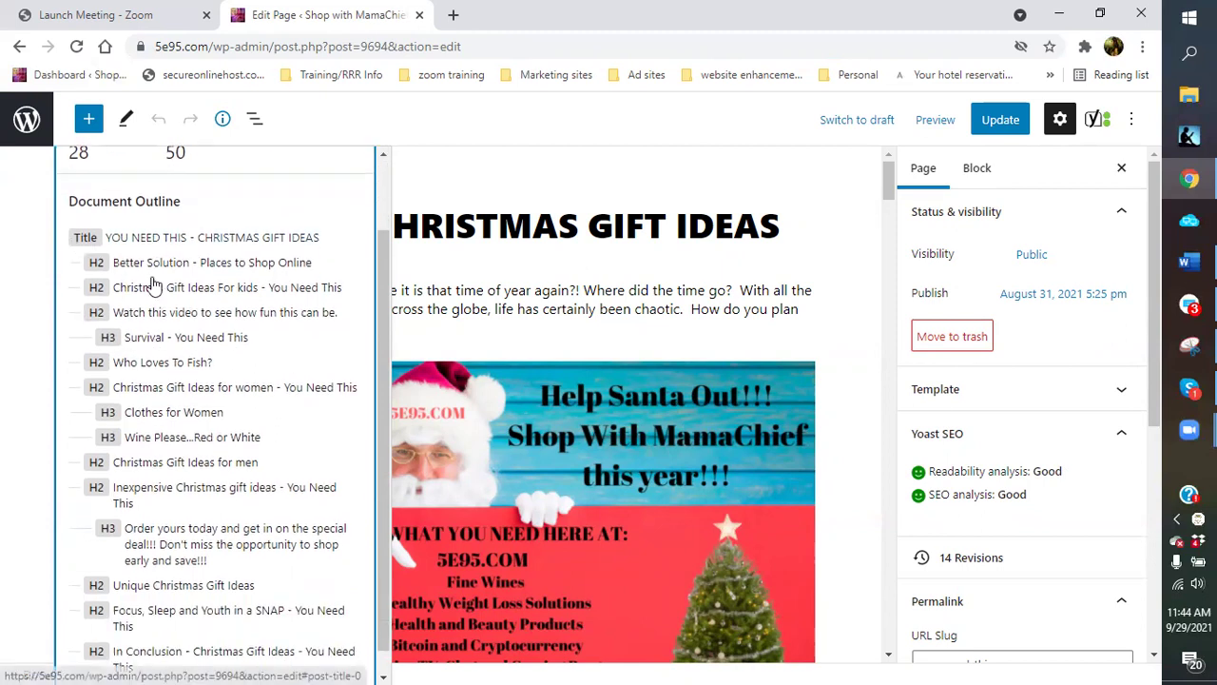
pyautogui.scroll(2, 291, 232)
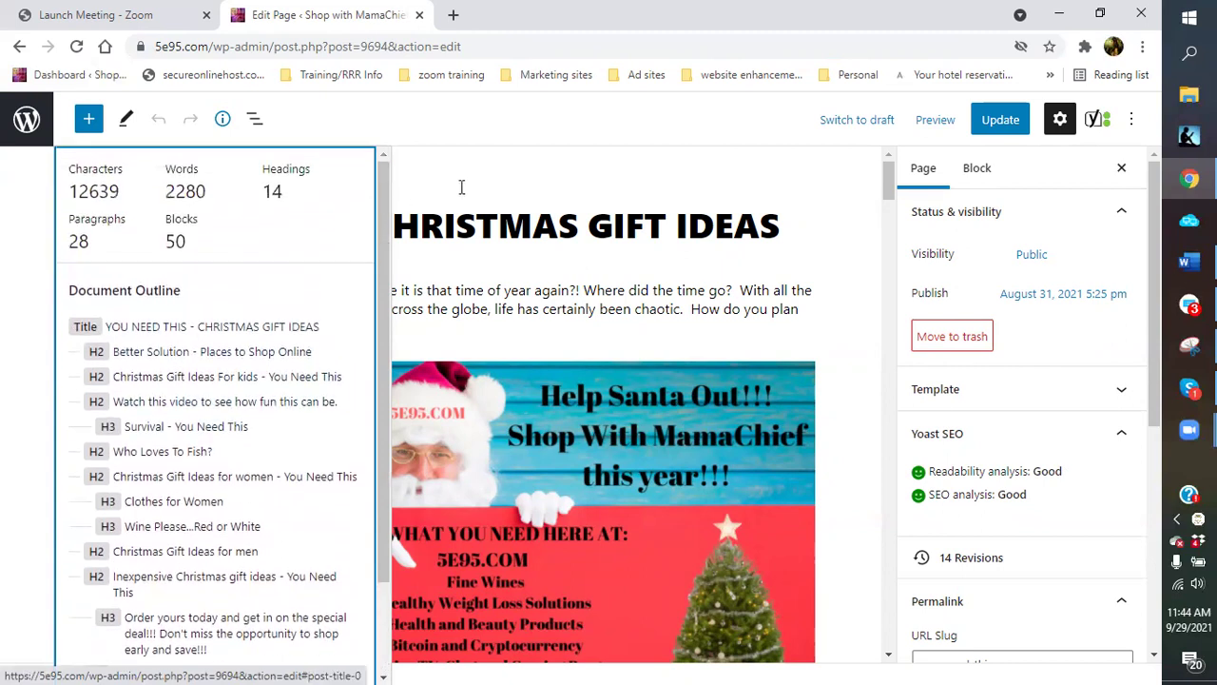
pyautogui.click(451, 113)
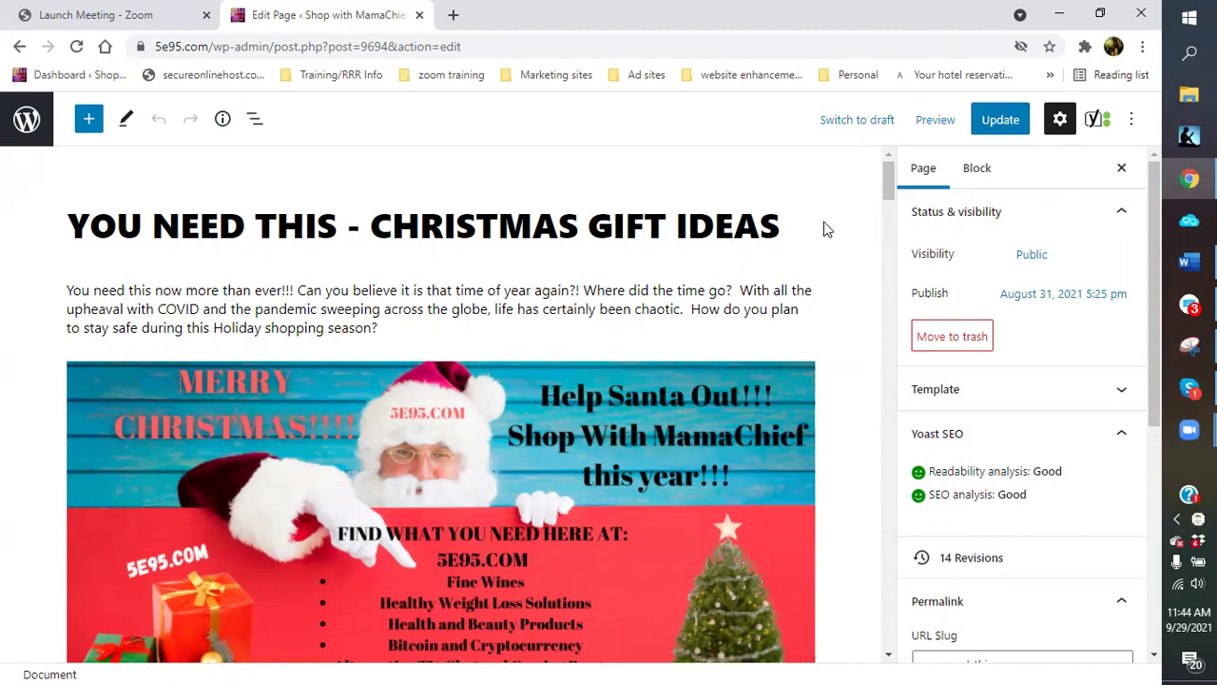
# Examine the block settings of the opening paragraph and of the paragraph under "Better Solution - Places to Shop Online"
pyautogui.click(1001, 123)
pyautogui.click(991, 175)
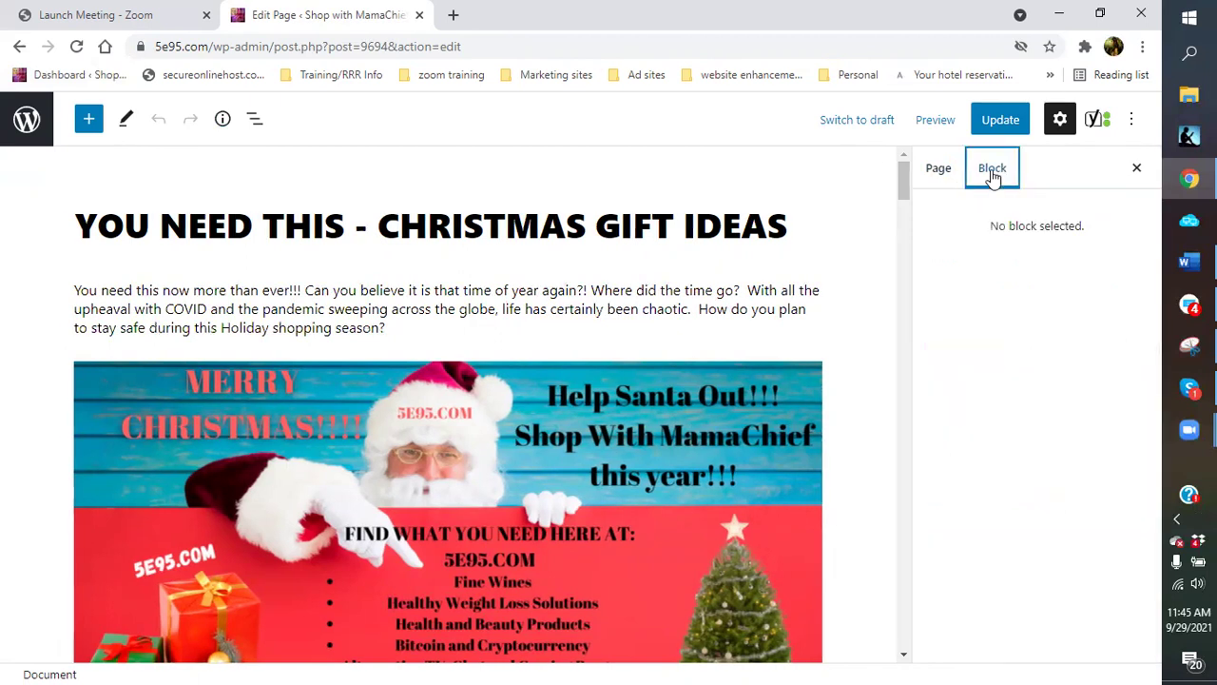
pyautogui.click(668, 306)
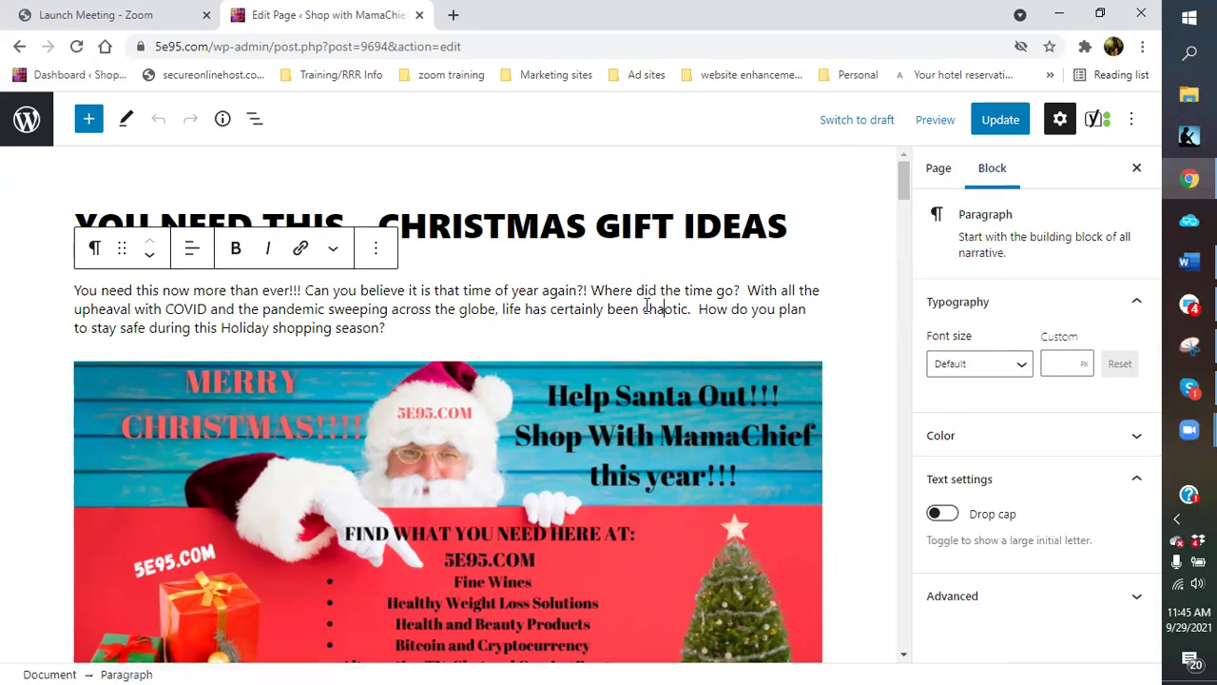
pyautogui.scroll(-1, 499, 290)
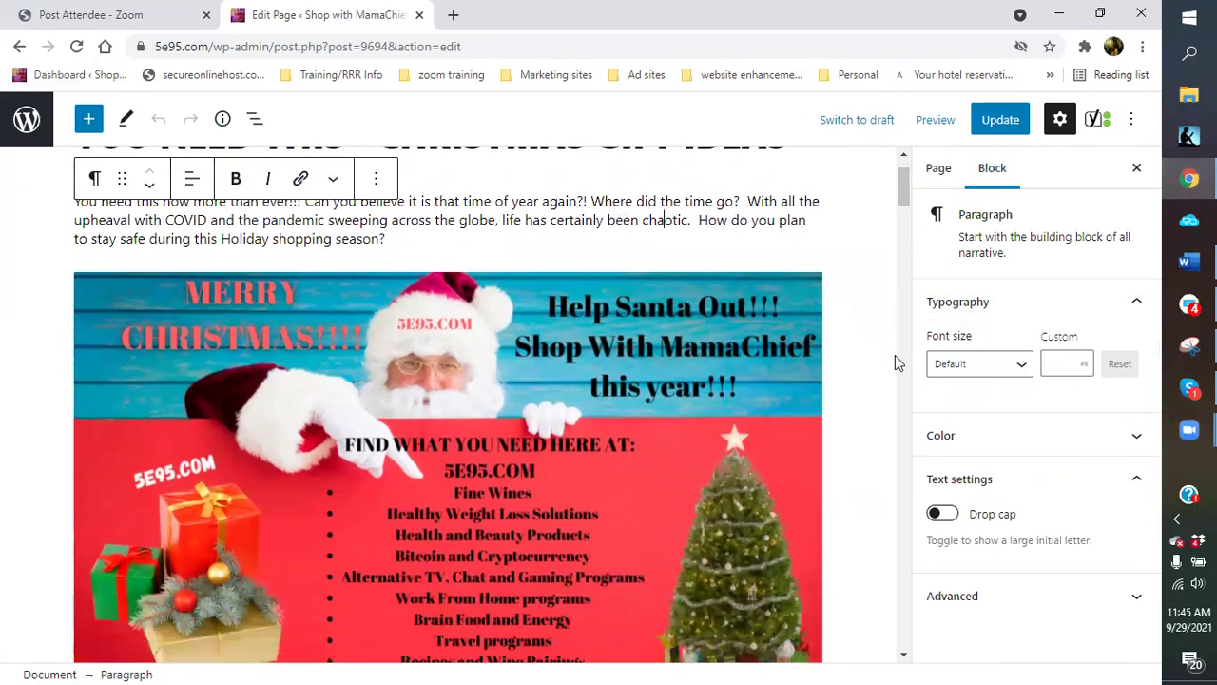
pyautogui.scroll(-5, 818, 304)
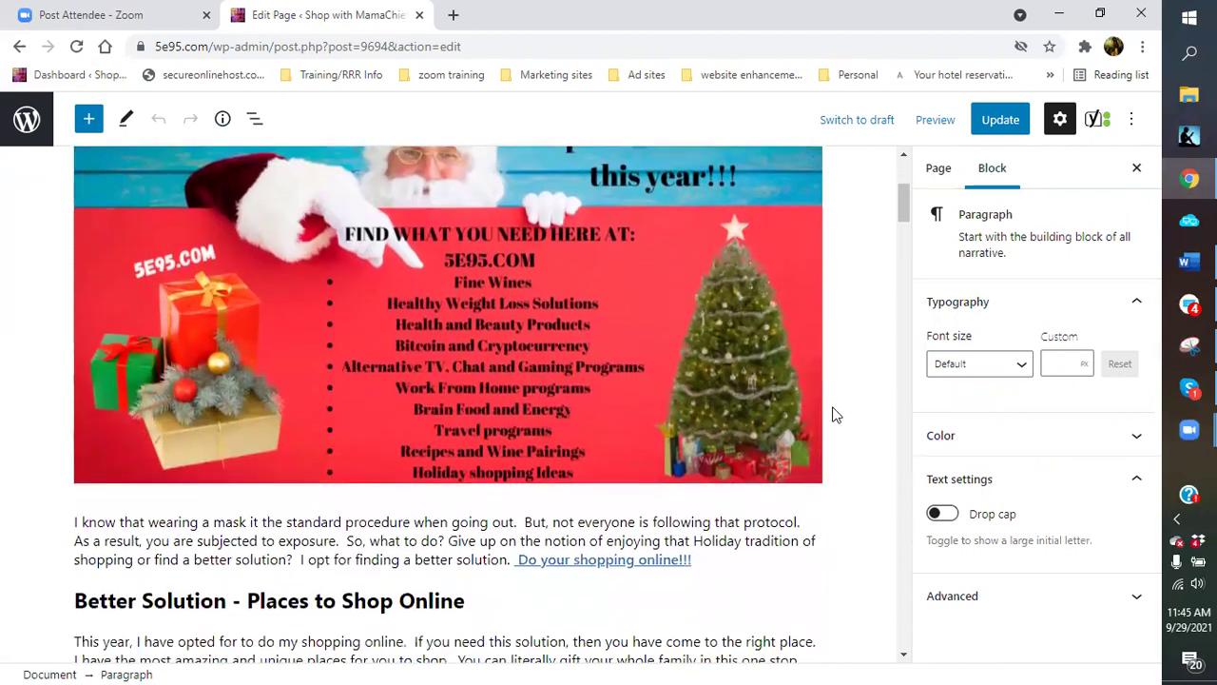
pyautogui.click(586, 445)
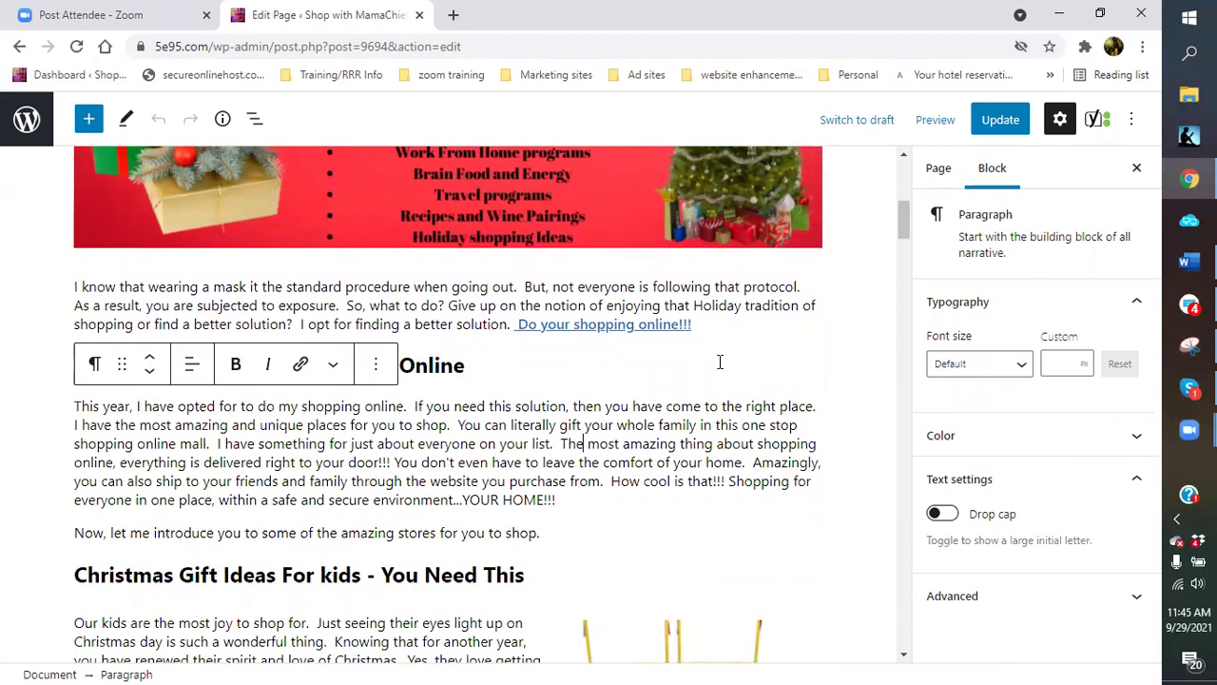
pyautogui.scroll(4, 810, 294)
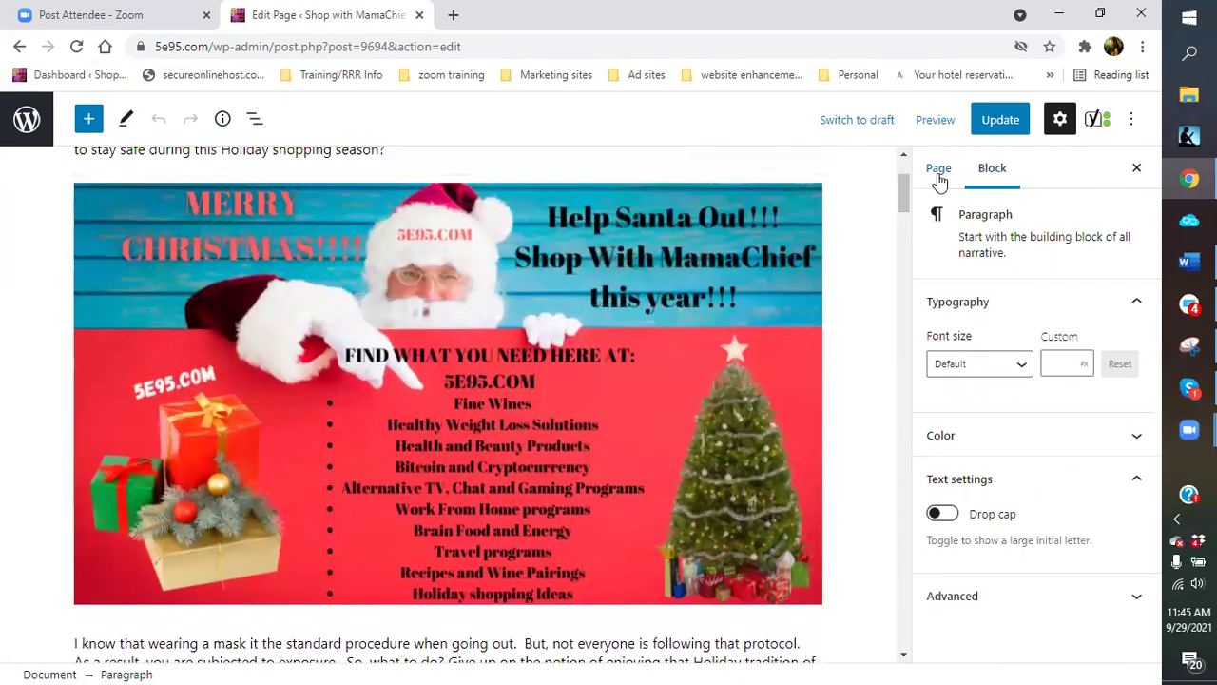
# Review the page-level settings, including status and visibility, Yoast SEO analysis, revisions, permalink and featured image
pyautogui.click(939, 171)
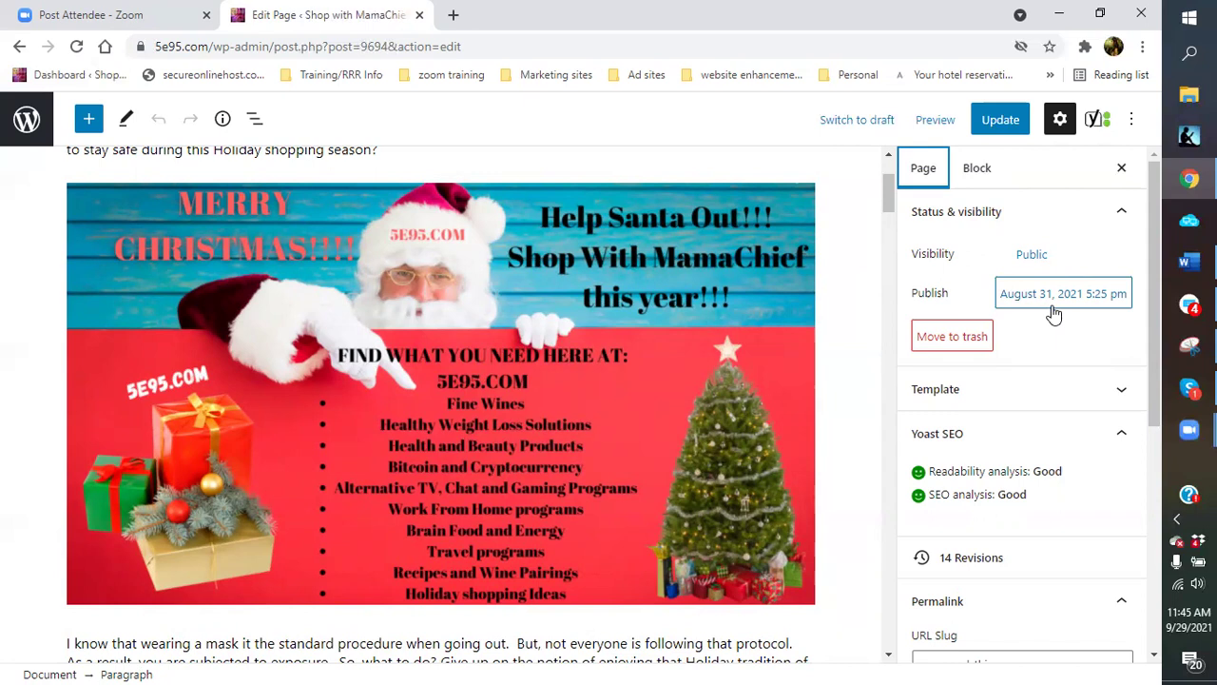
pyautogui.scroll(-1, 1051, 313)
pyautogui.scroll(-1, 960, 286)
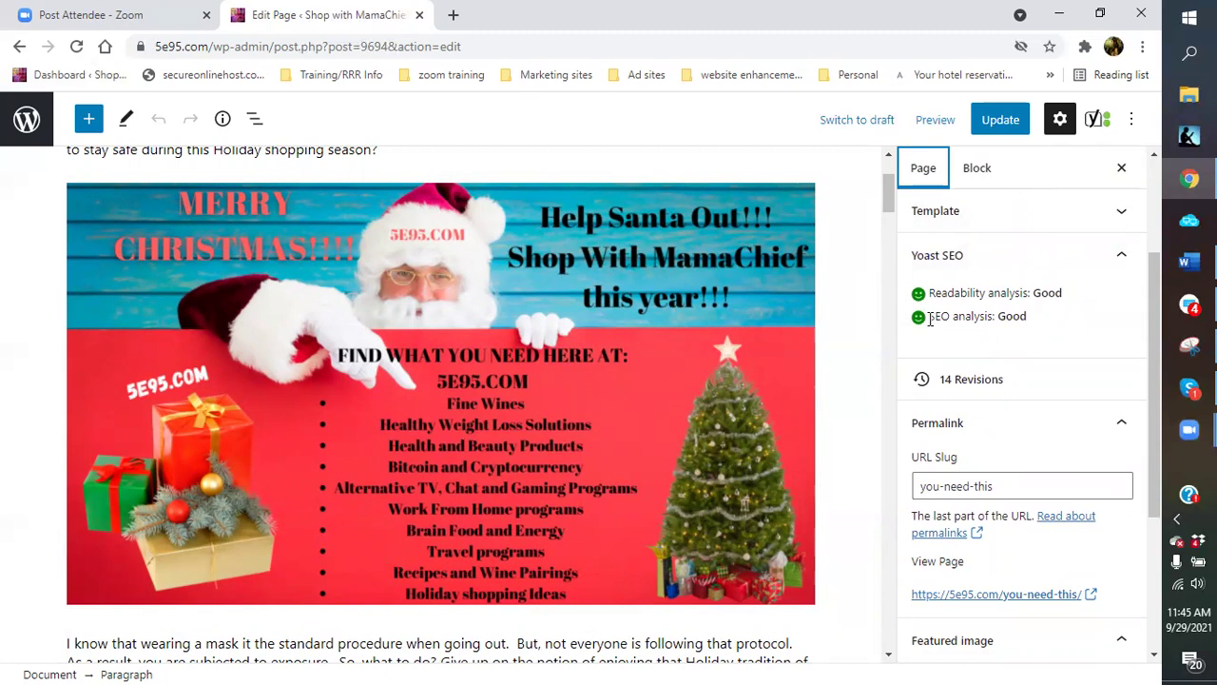
pyautogui.scroll(-1, 1056, 366)
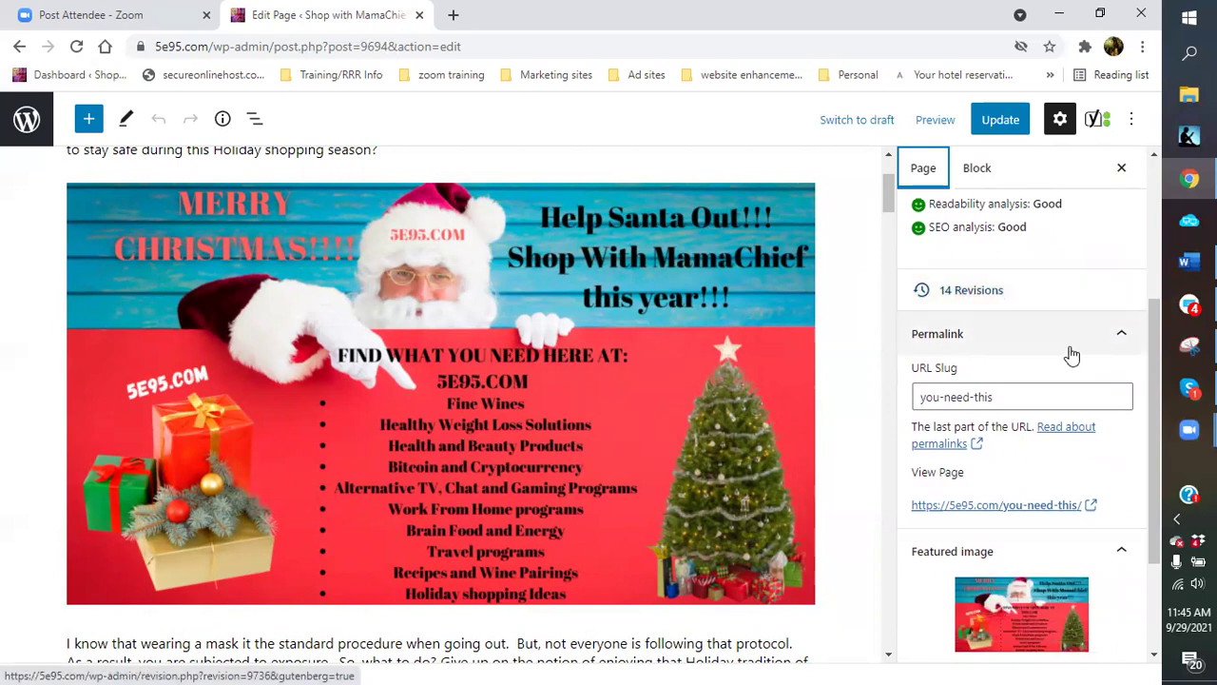
pyautogui.click(1119, 335)
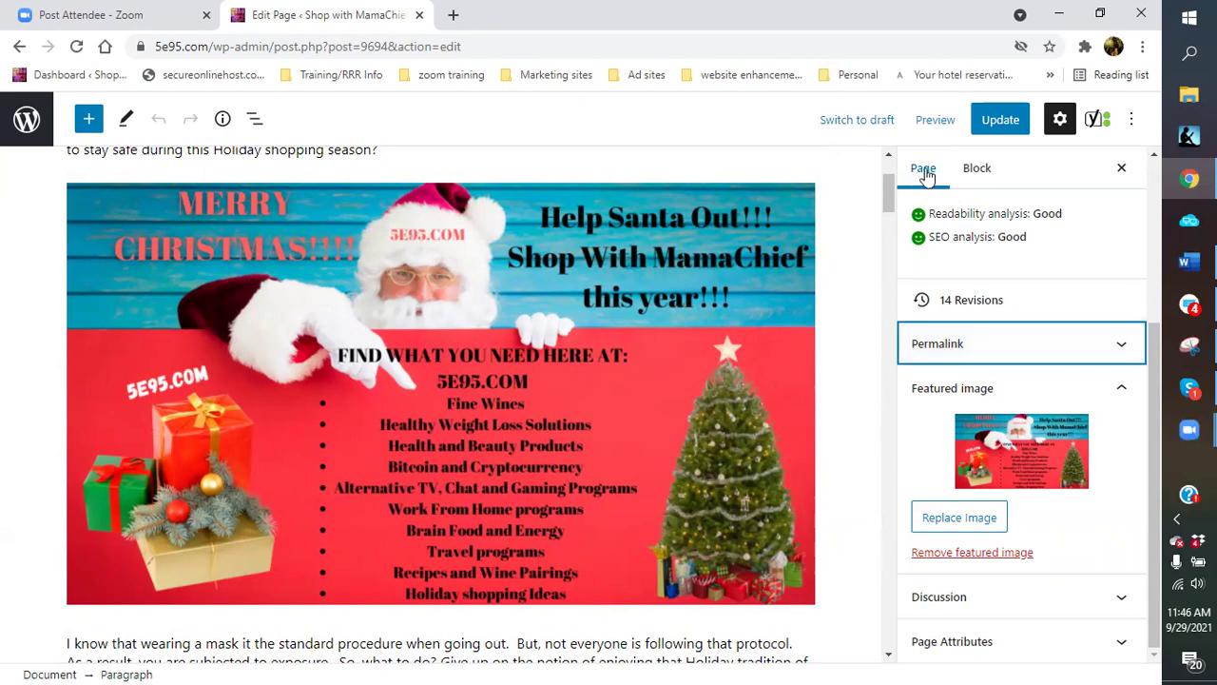
pyautogui.click(949, 351)
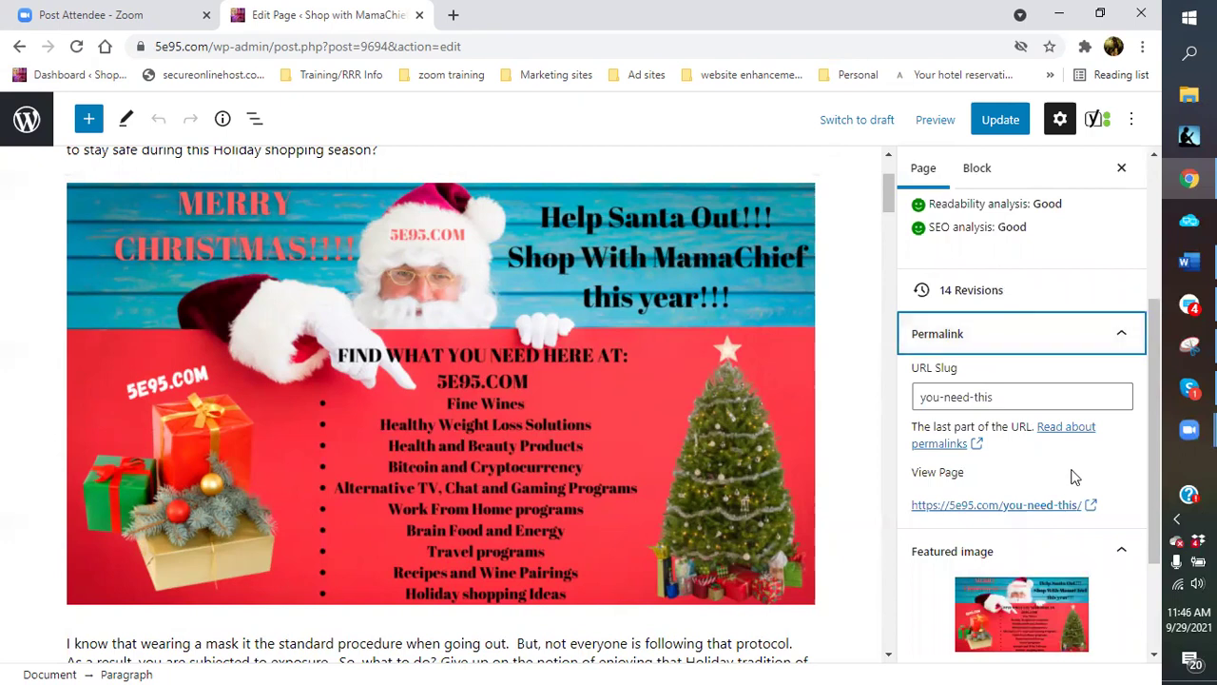
pyautogui.scroll(-1, 1075, 476)
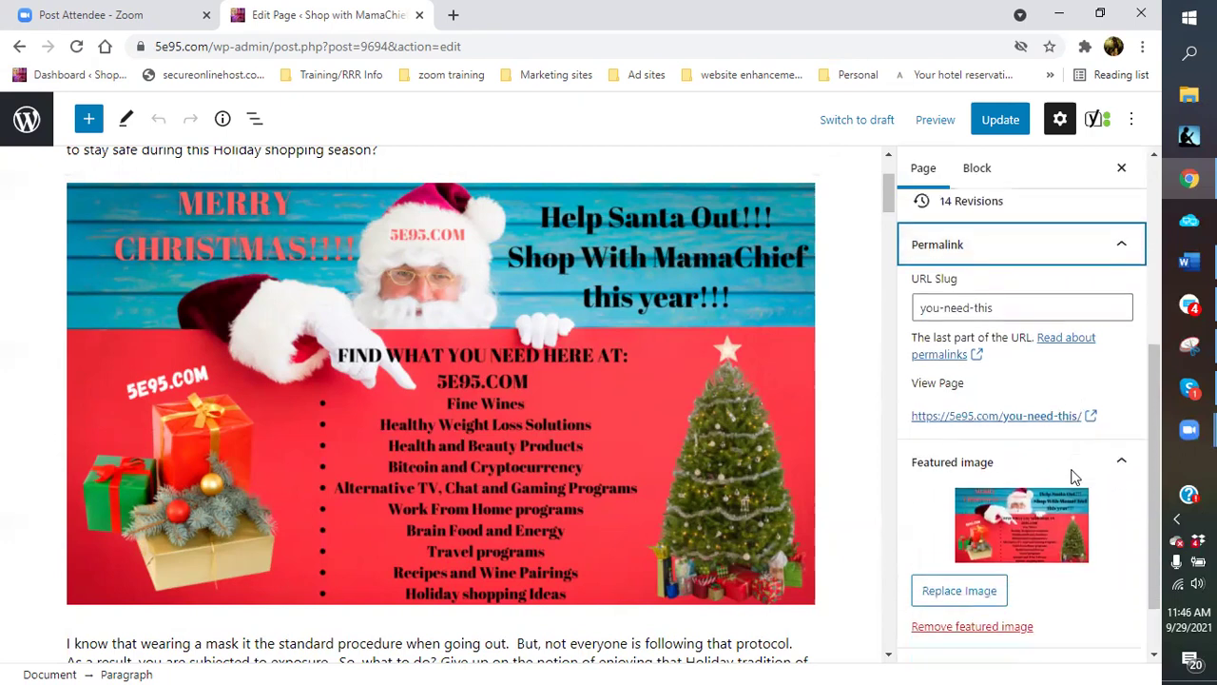
pyautogui.rightClick(982, 421)
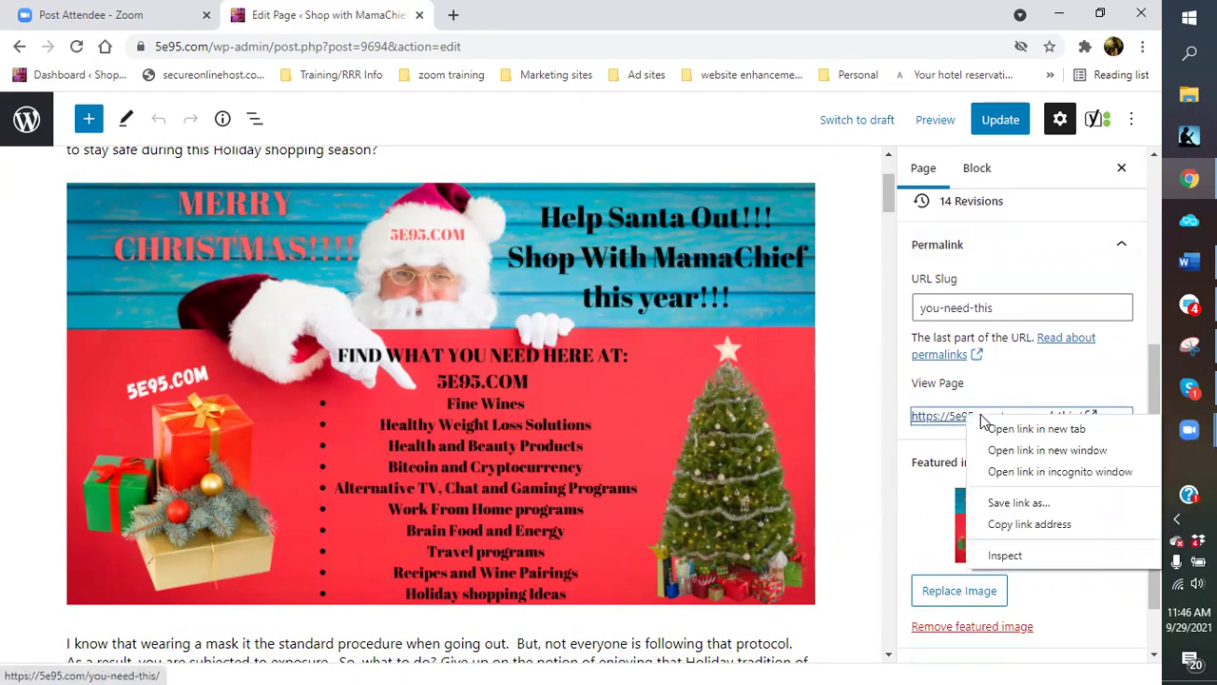
pyautogui.click(1034, 524)
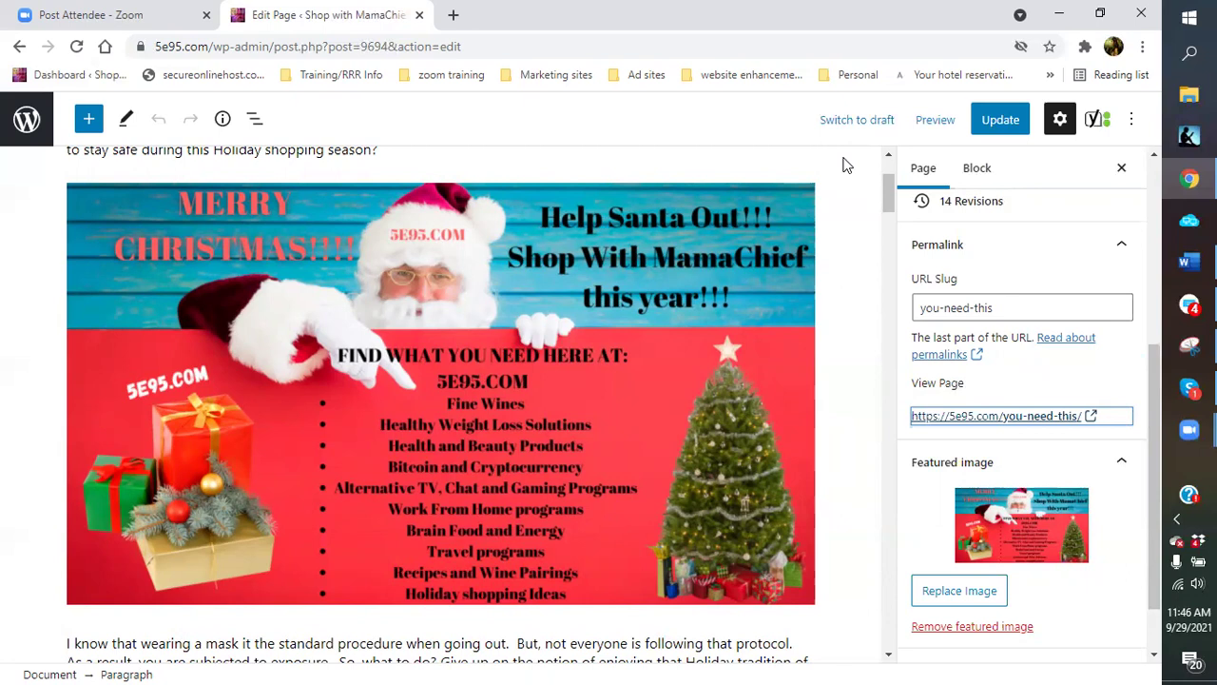
# Open the Business Ads For Free site in a new browser tab from the bookmarked ad sites
pyautogui.click(454, 18)
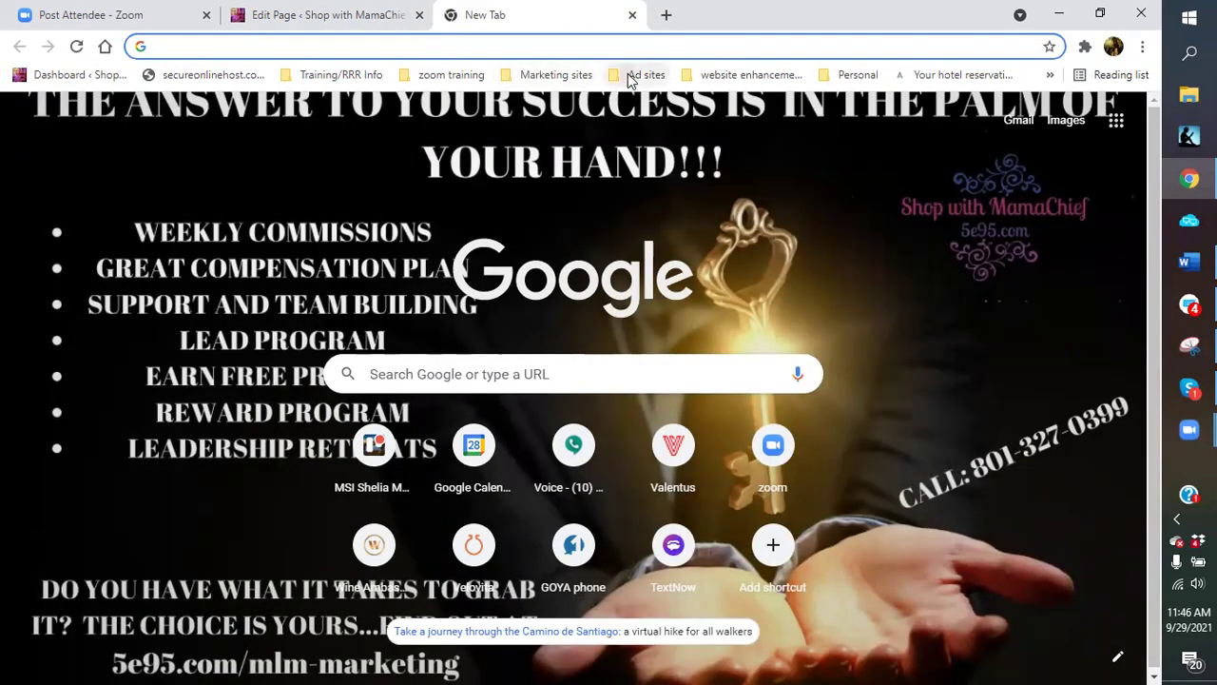
pyautogui.click(626, 75)
pyautogui.moveTo(647, 105)
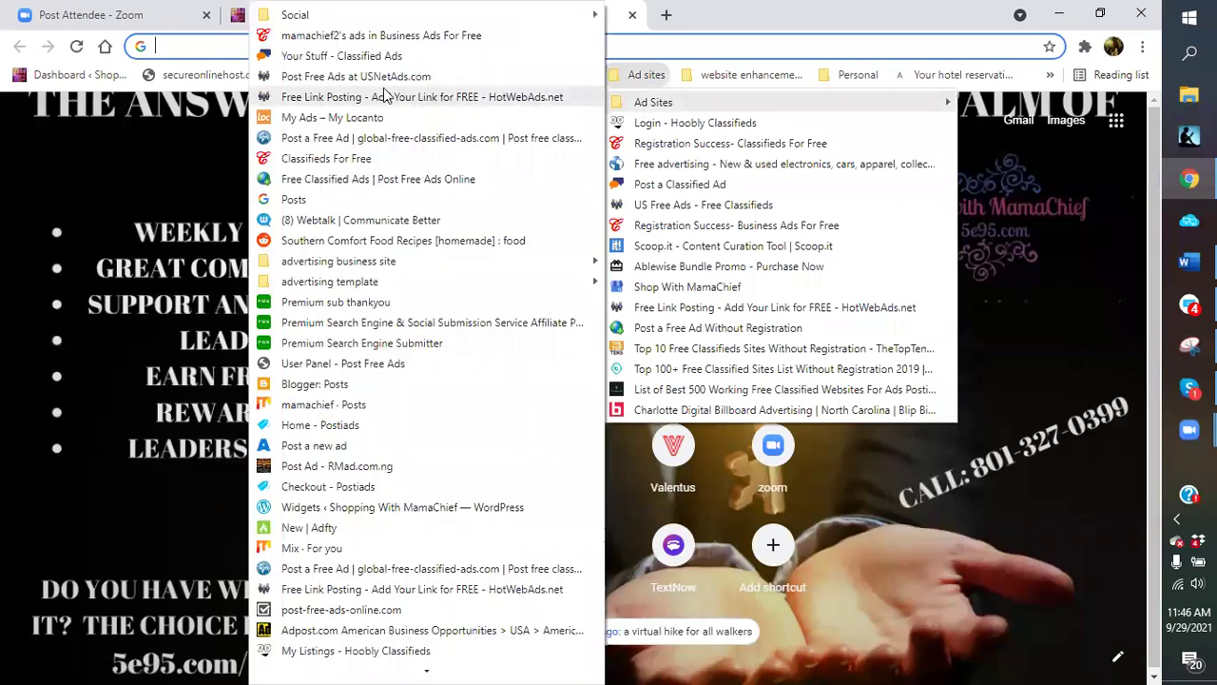
pyautogui.click(302, 40)
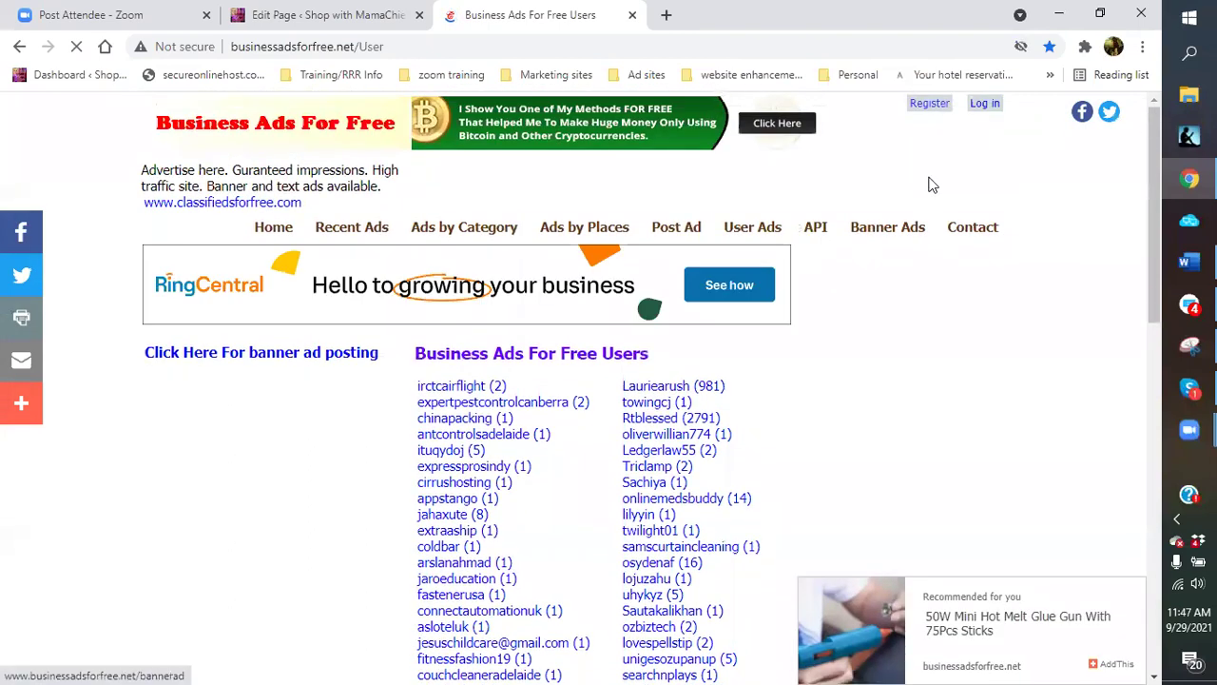
# Log in to Business Ads For Free with the account's user name and password
pyautogui.click(986, 103)
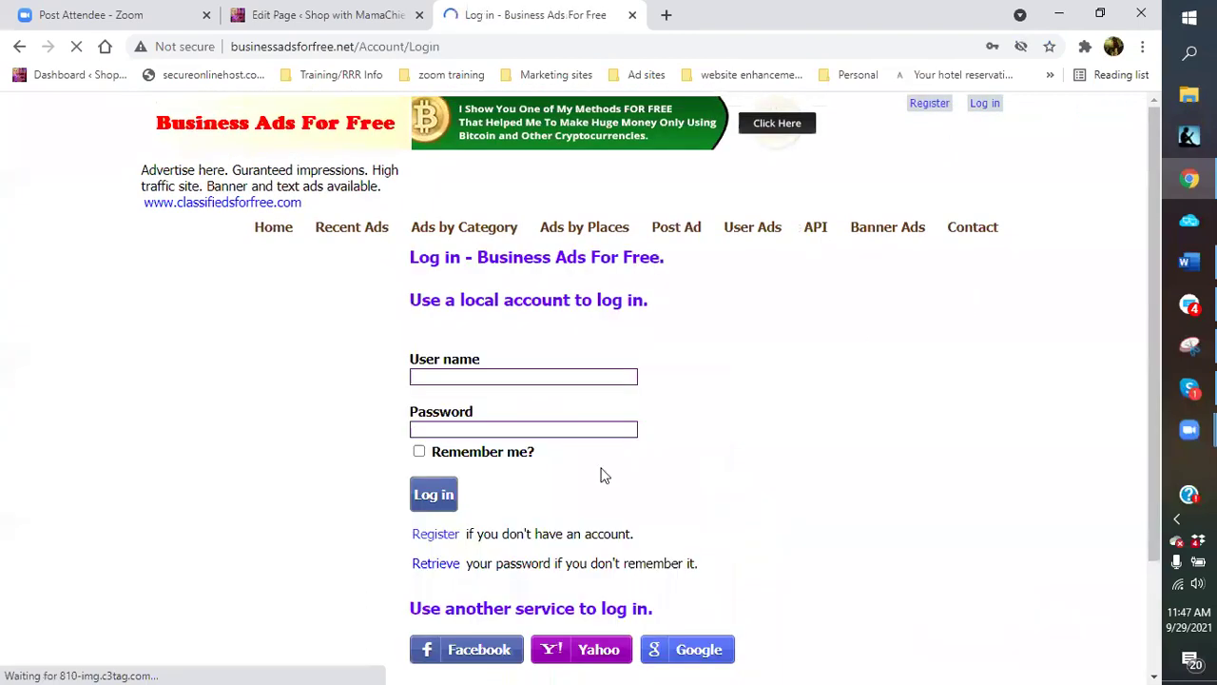
pyautogui.click(487, 376)
pyautogui.click(476, 419)
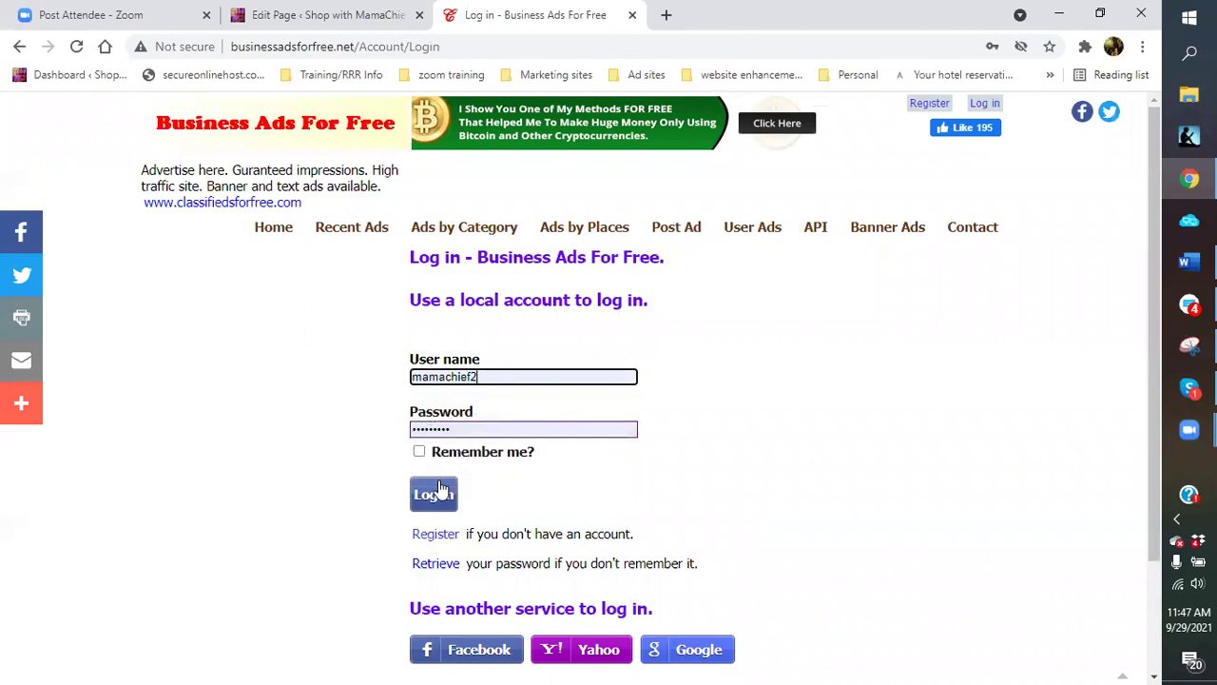
pyautogui.click(435, 493)
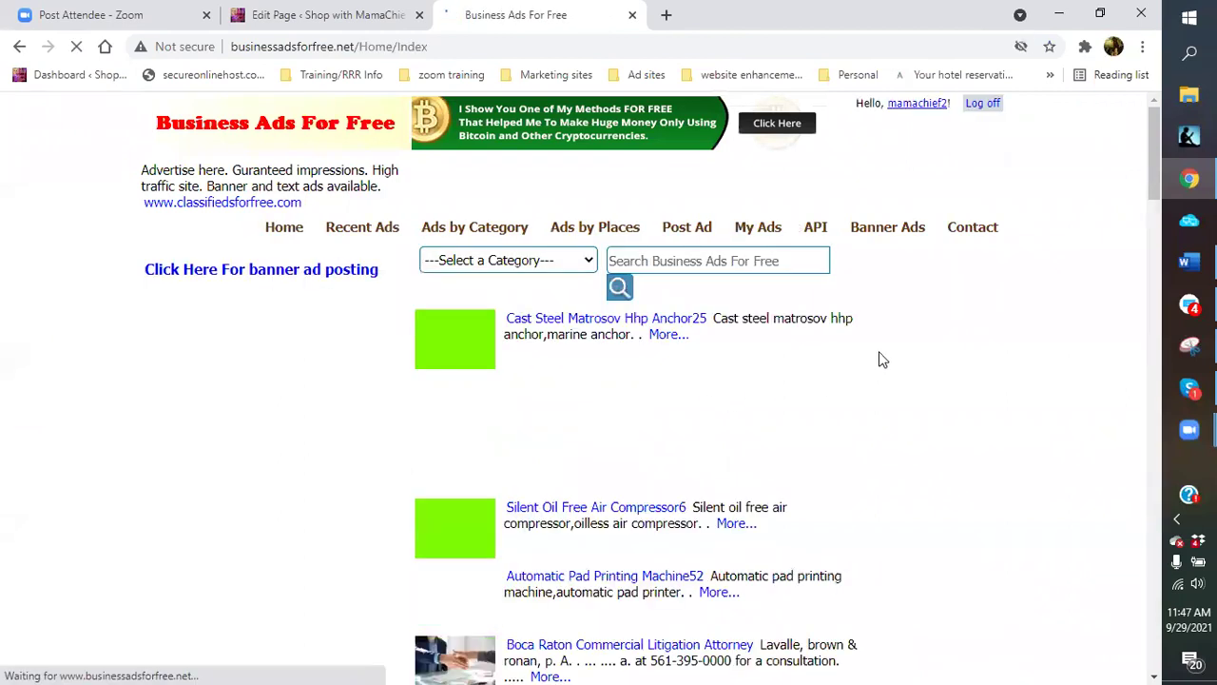
# Start a new ad post and enter the header "Get ready for the Holiday with this Online Shopping Mall!!"
pyautogui.click(695, 236)
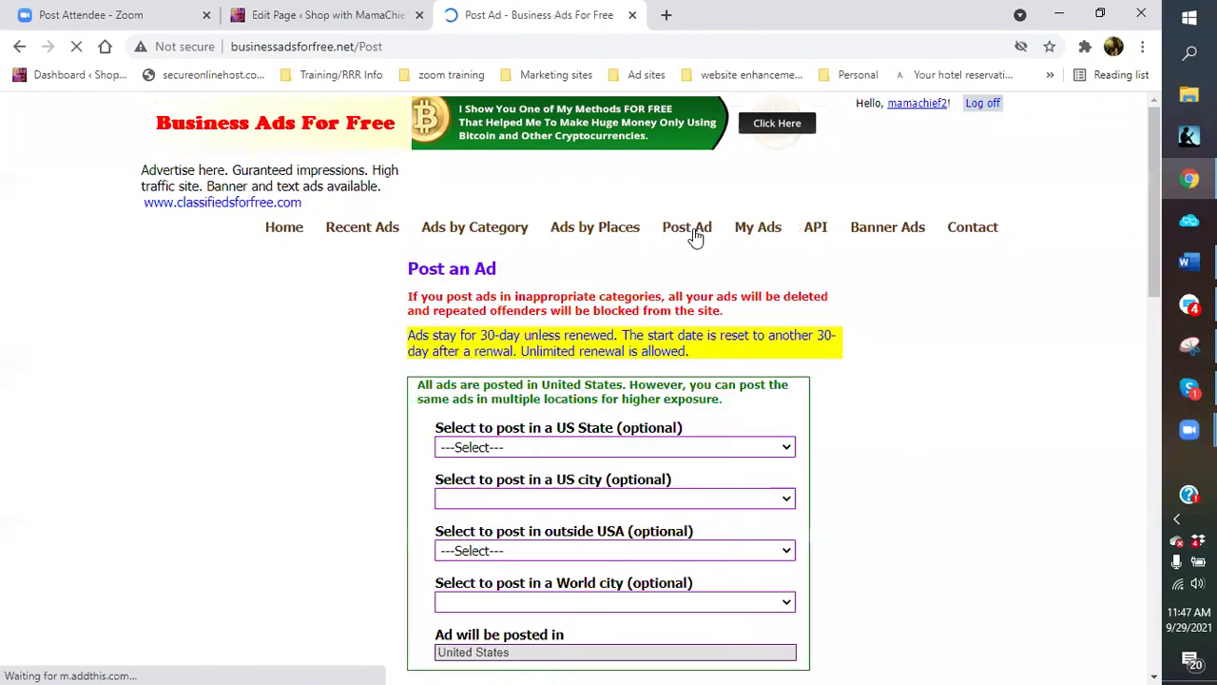
pyautogui.scroll(-3, 652, 462)
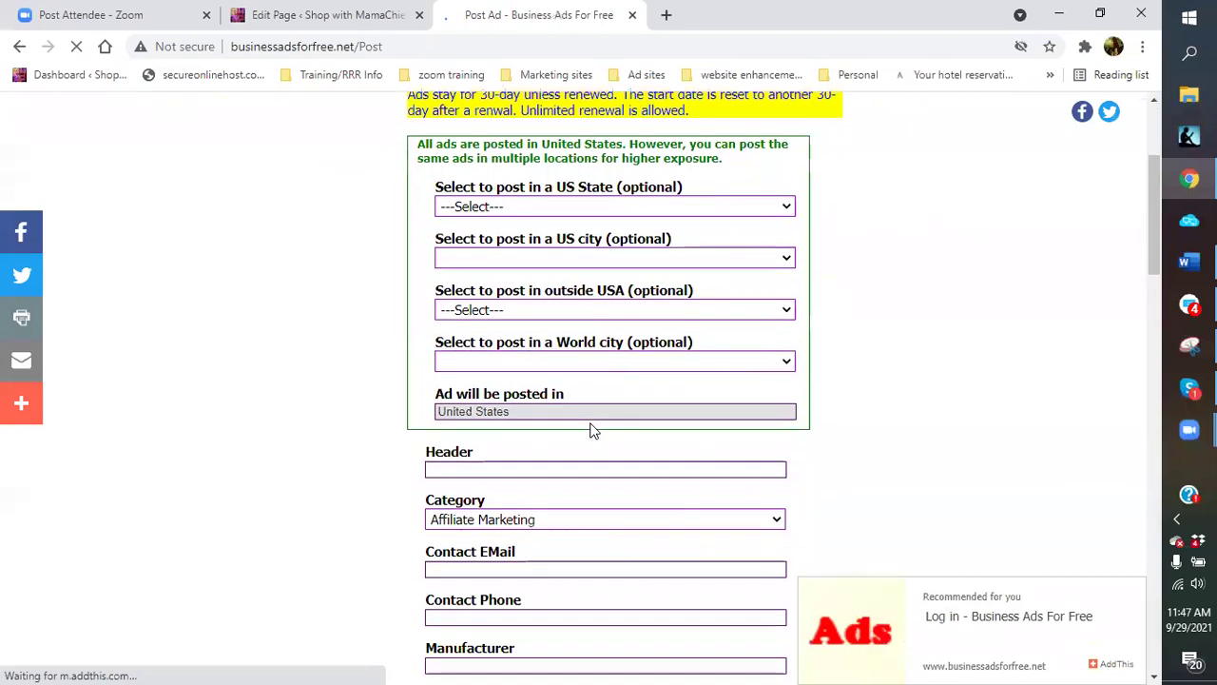
pyautogui.scroll(-1, 590, 430)
pyautogui.click(490, 356)
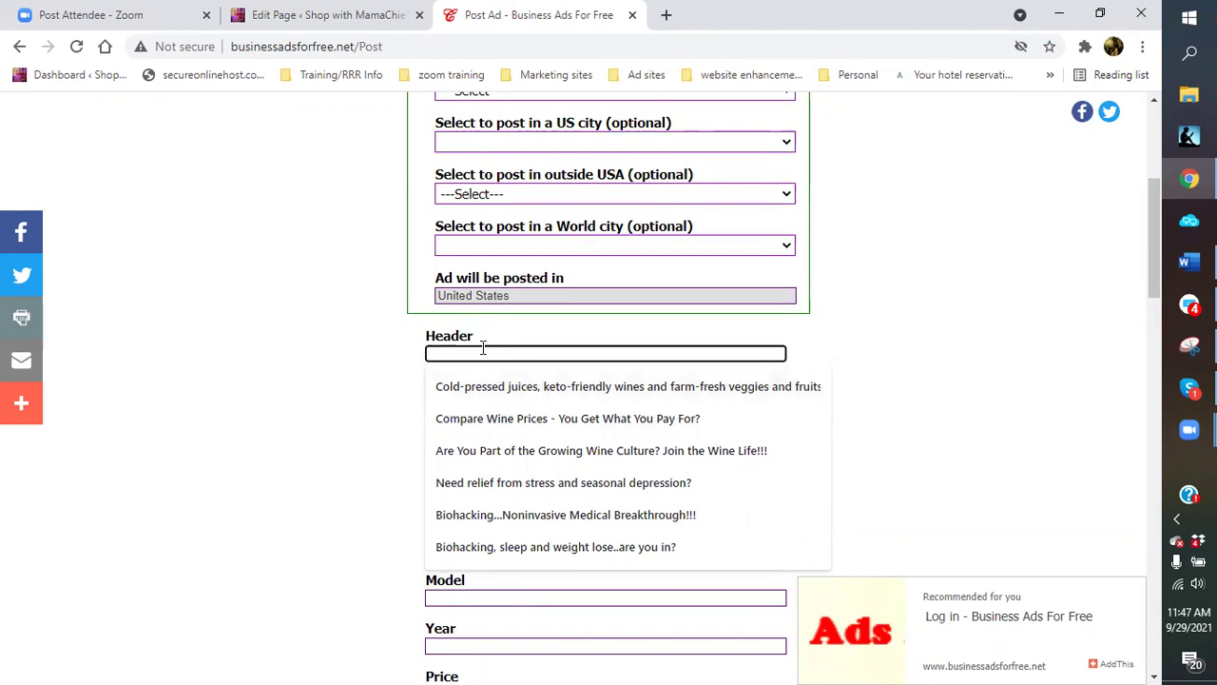
pyautogui.write('Get ready for the Holiday with this Online Shopping Mal')
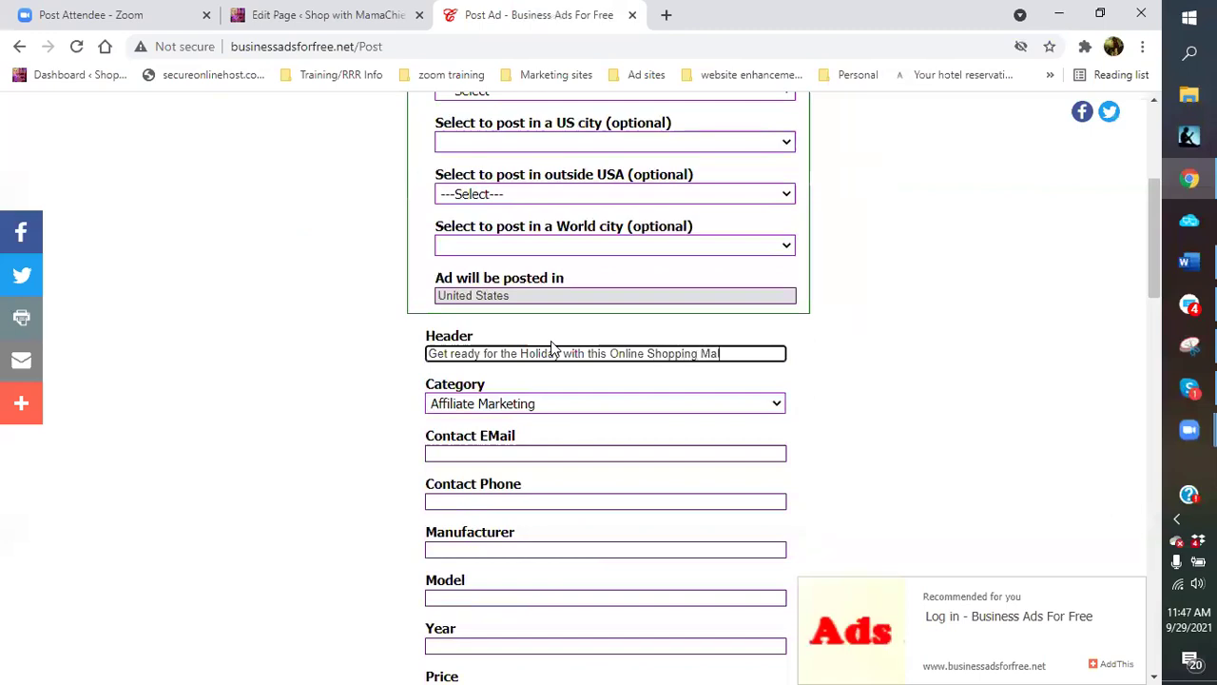
pyautogui.write('l!!!')
# Set the ad's category to General merchandise
pyautogui.click(774, 404)
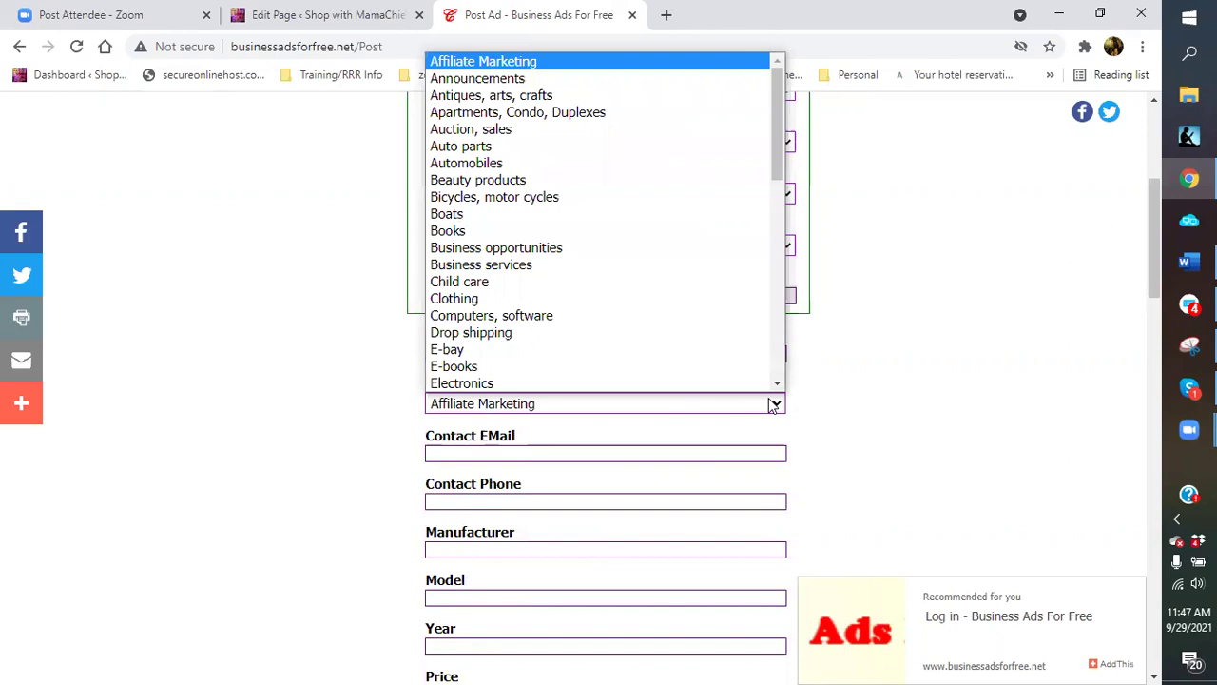
pyautogui.scroll(-3, 683, 238)
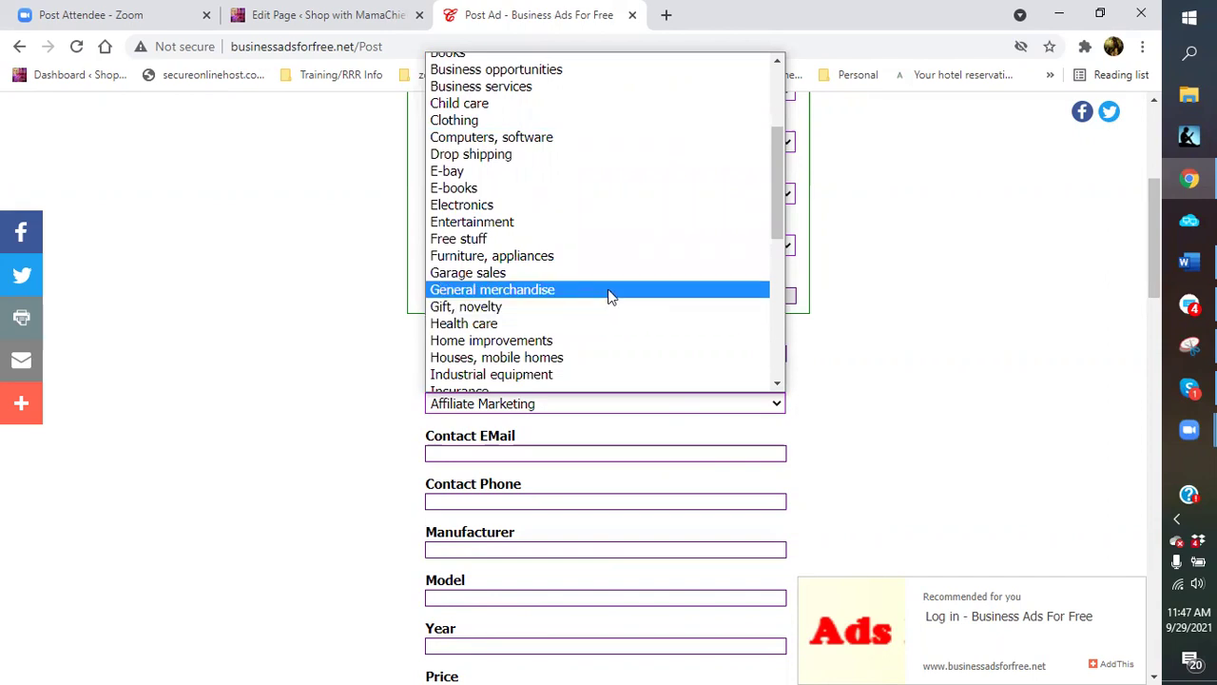
pyautogui.scroll(-2, 612, 297)
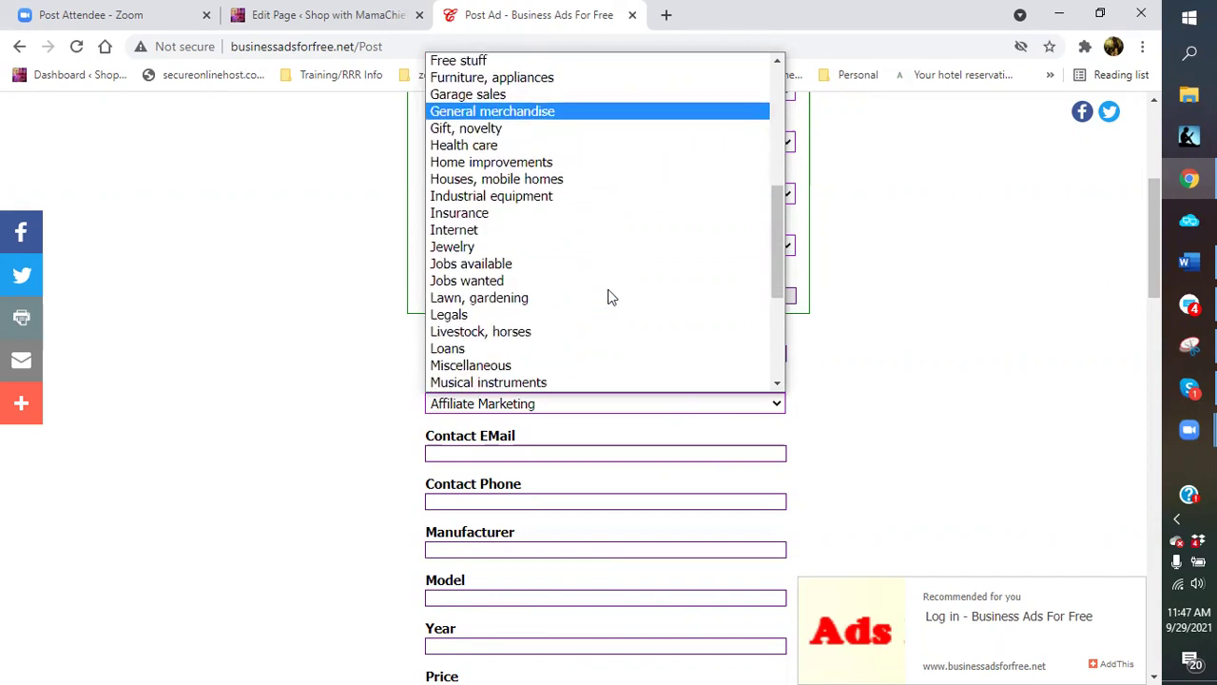
pyautogui.scroll(-2, 611, 297)
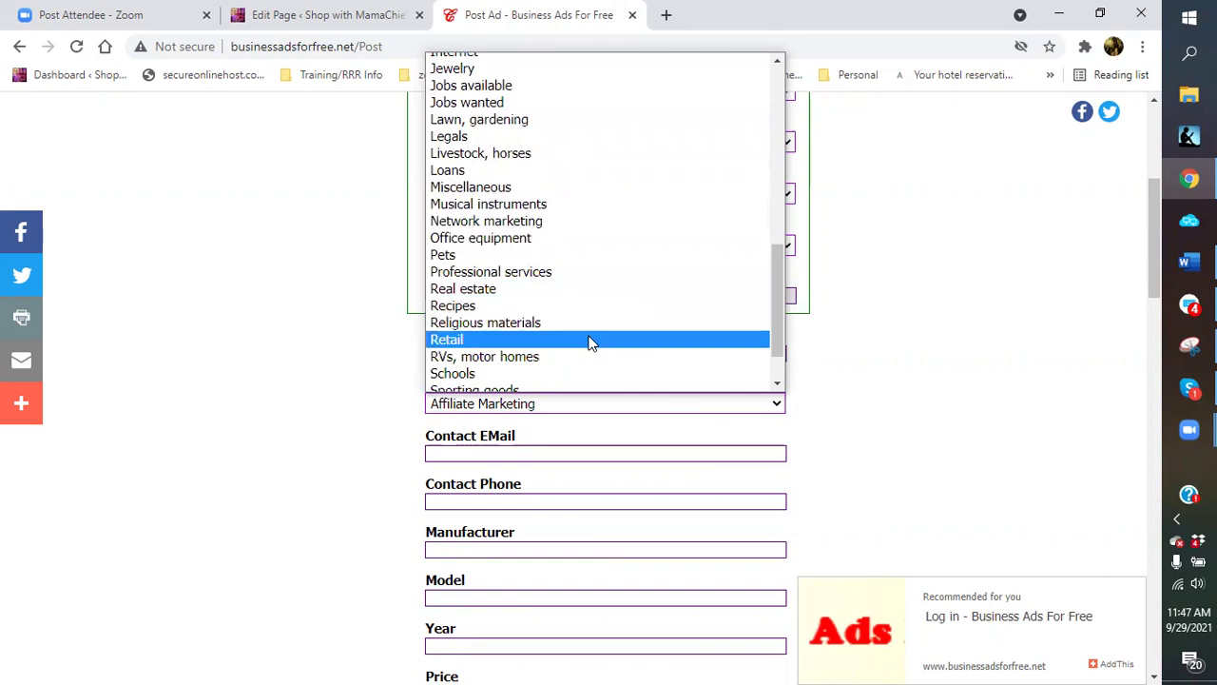
pyautogui.scroll(5, 588, 342)
pyautogui.click(565, 286)
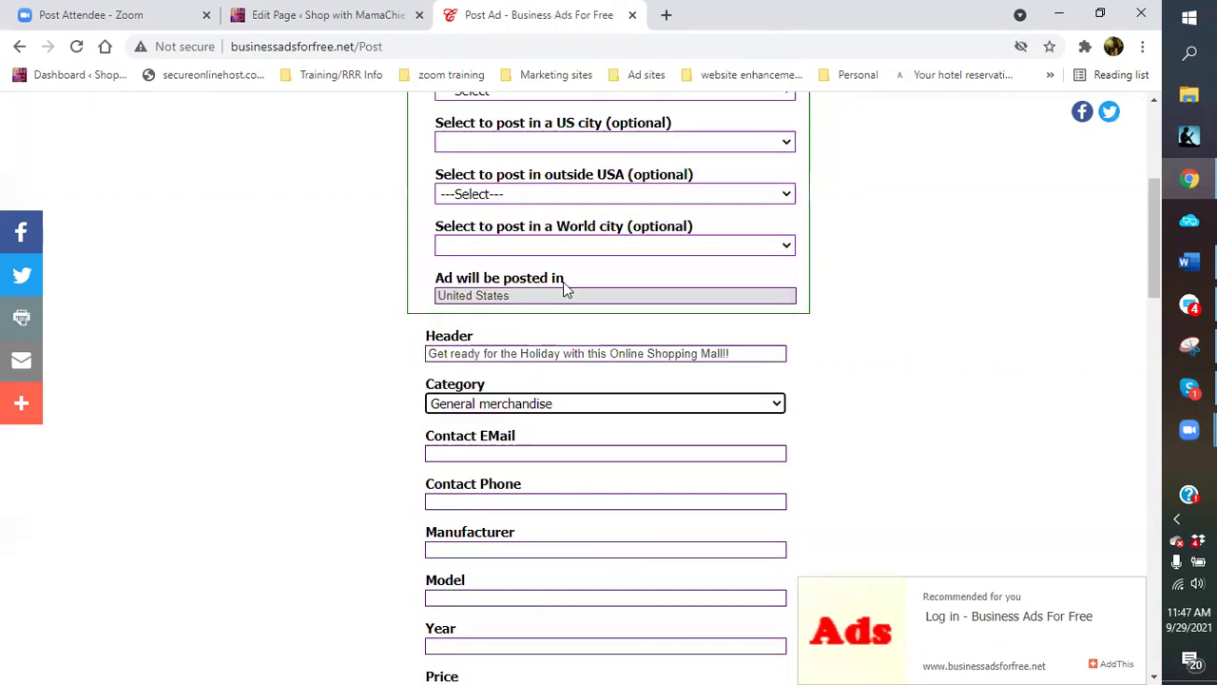
# Fill in the contact e-mail and phone from a saved address entry, and clear the autofilled Model field
pyautogui.click(591, 452)
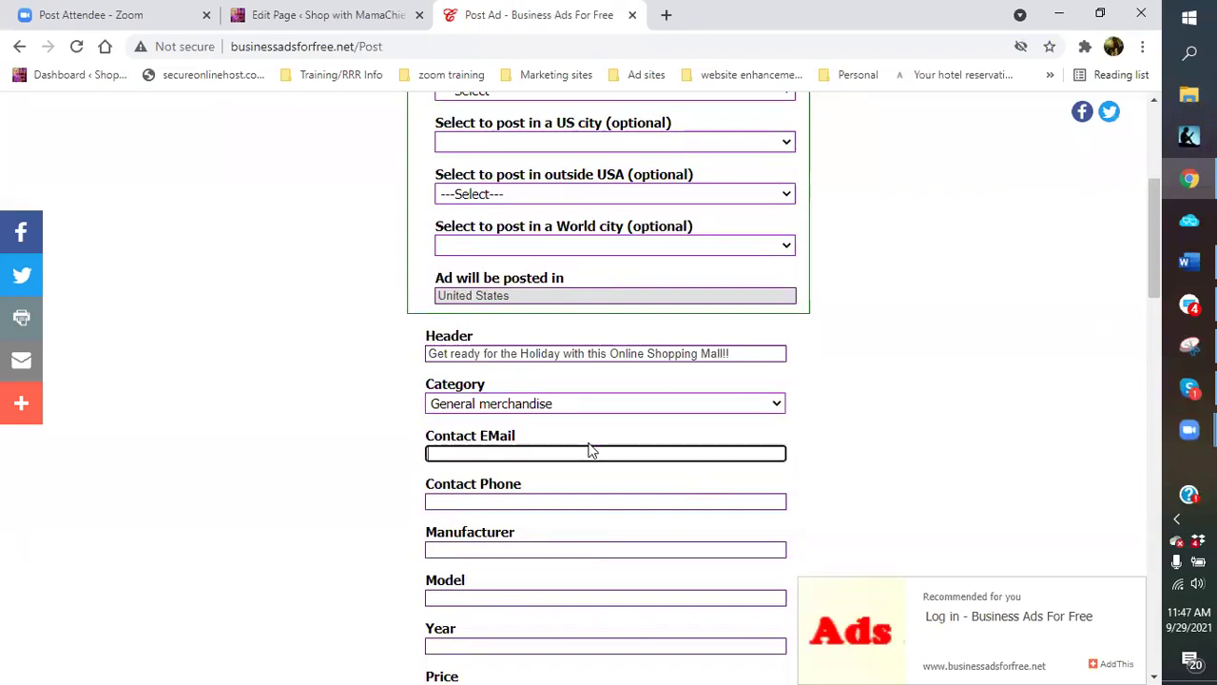
pyautogui.write('mama')
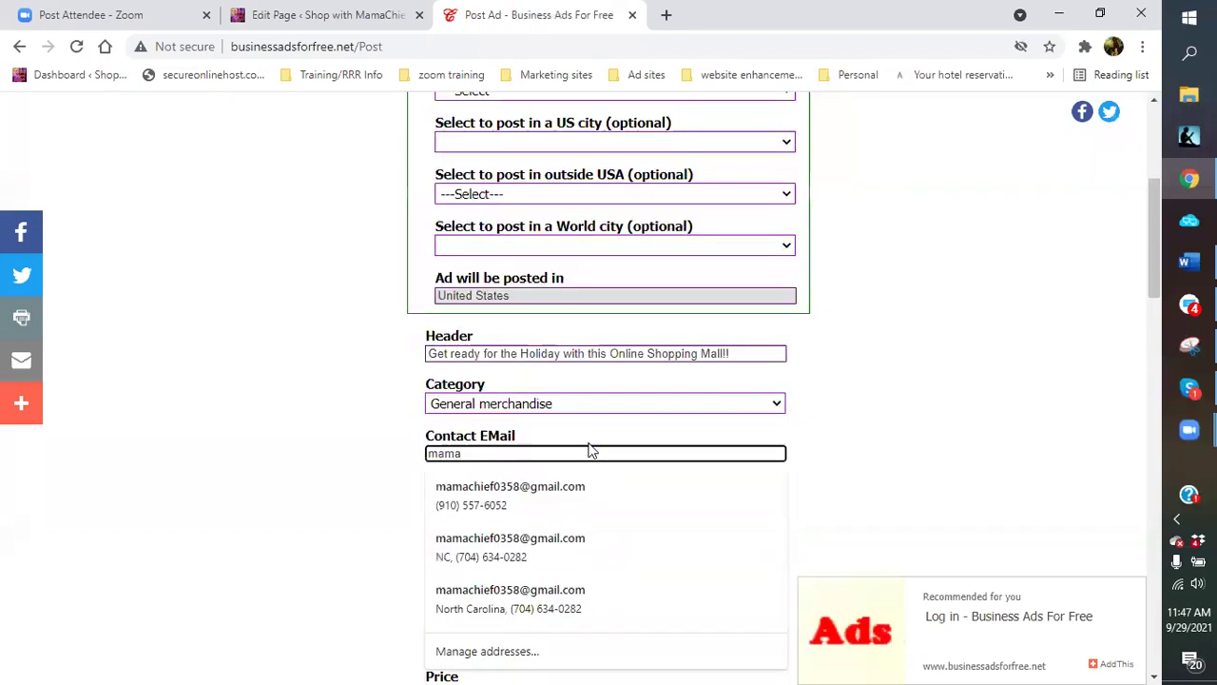
pyautogui.click(559, 516)
pyautogui.scroll(-2, 628, 480)
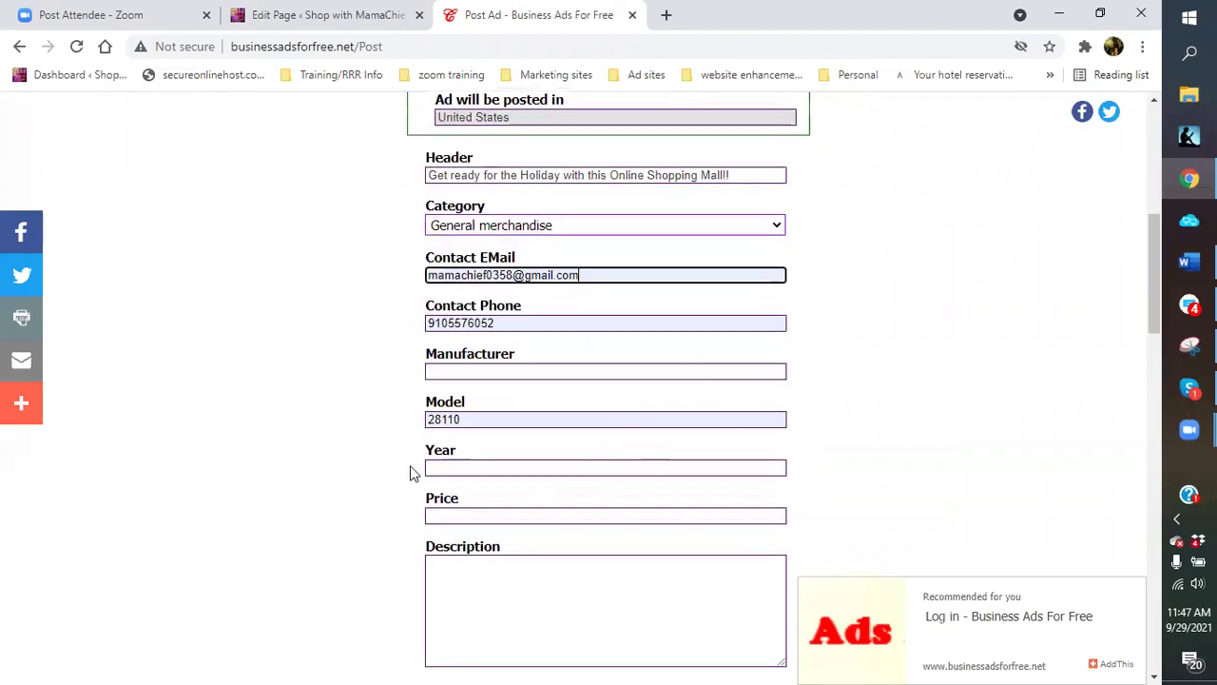
pyautogui.doubleClick(476, 414)
pyautogui.press('BackSpace')
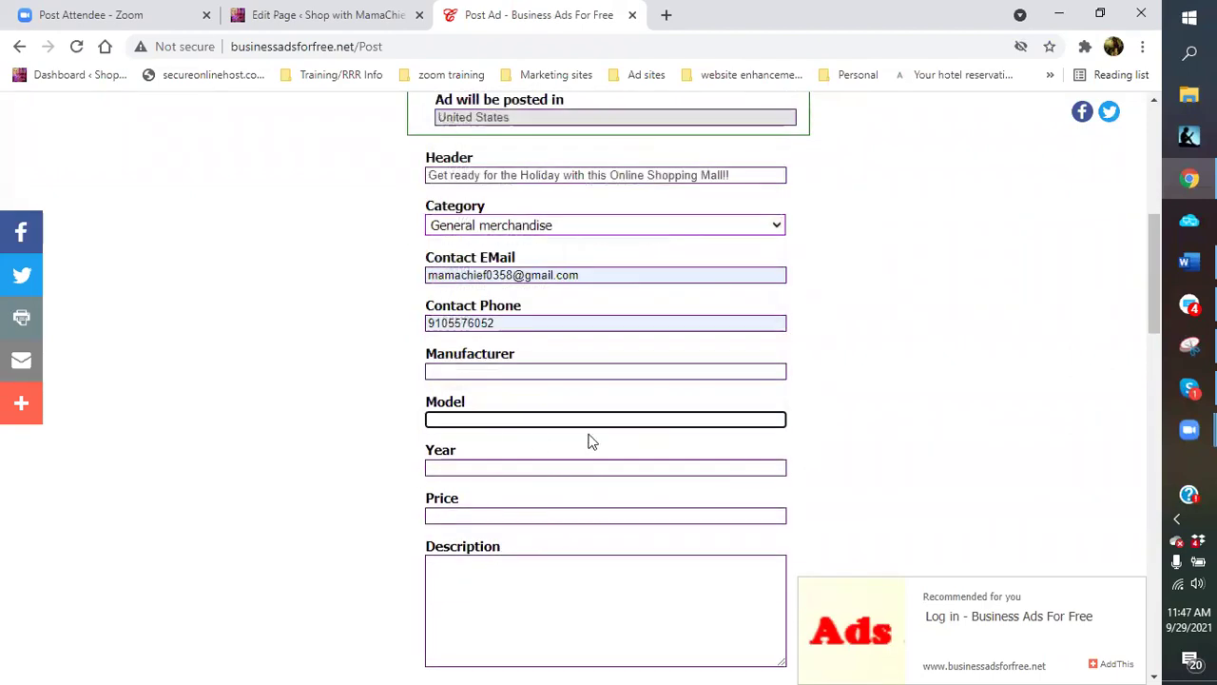
# Begin the ad's description with "Are you looking for unique gift idea? Then you have found the right place."
pyautogui.scroll(-1, 583, 439)
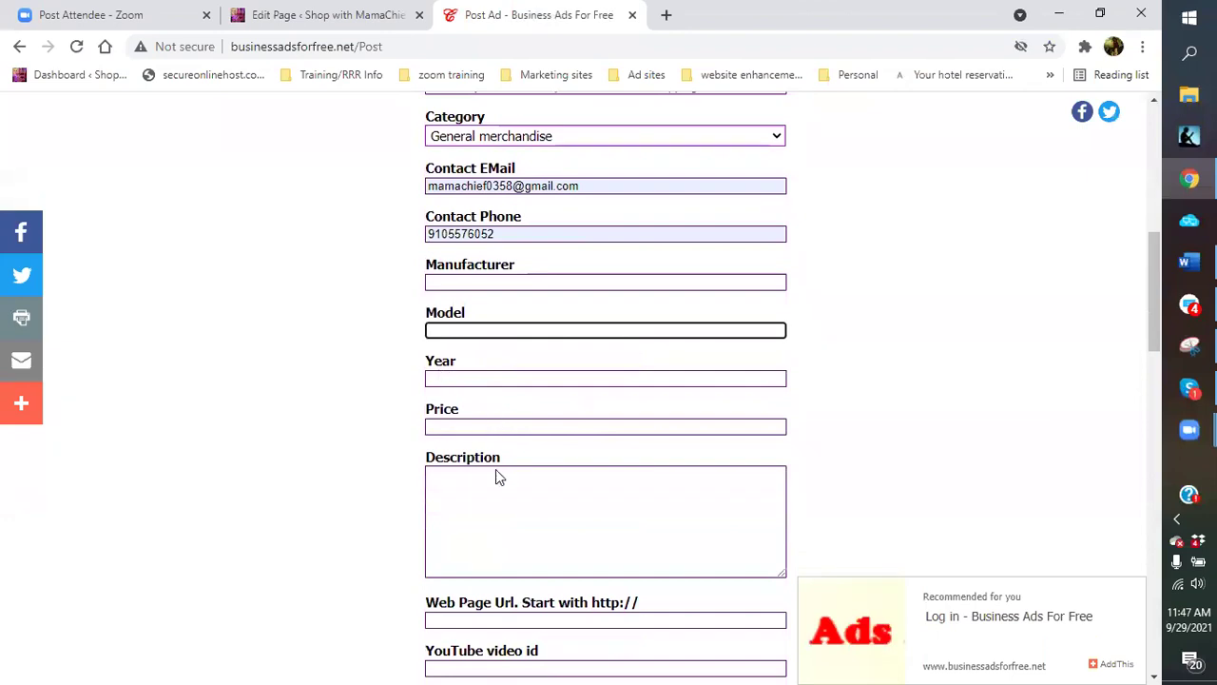
pyautogui.click(499, 504)
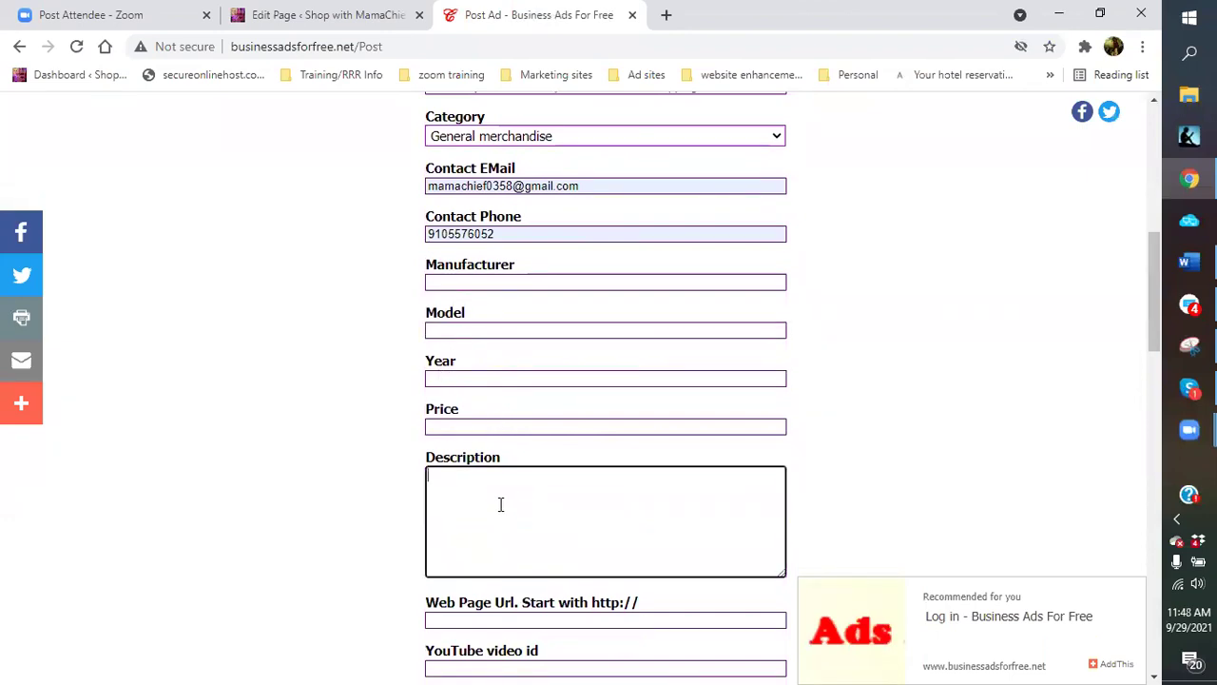
pyautogui.write('Are you looking for unique h')
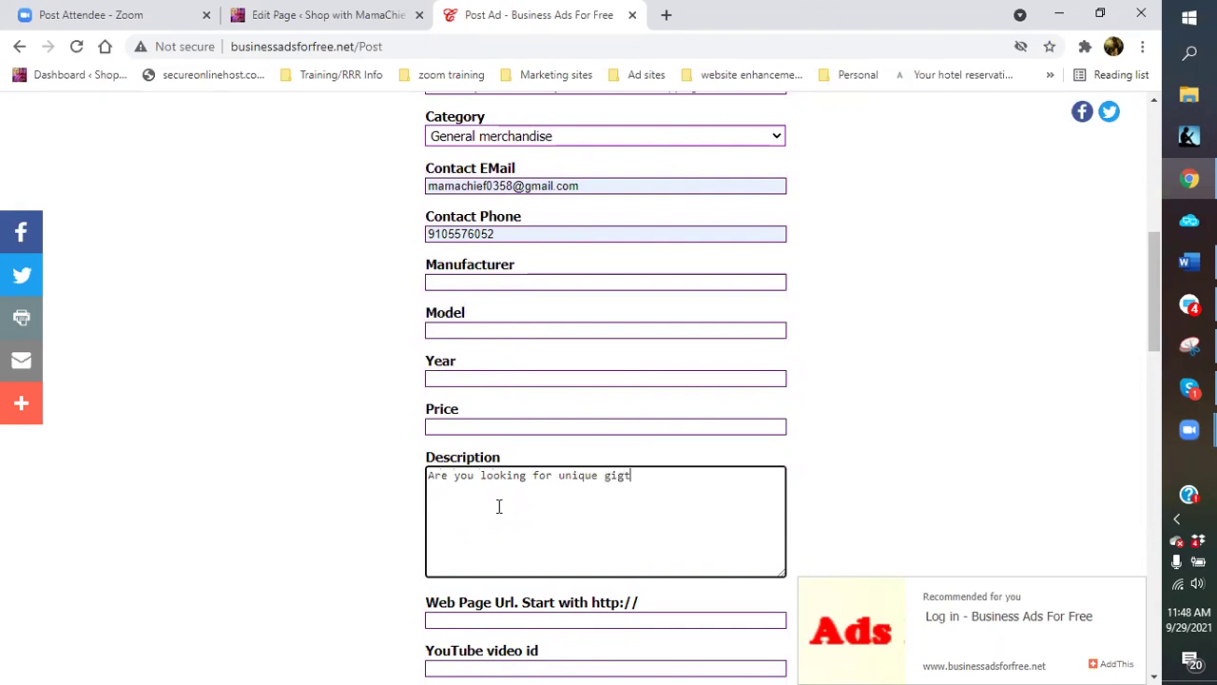
pyautogui.write('idea ')
pyautogui.write('  Then you have fou')
pyautogui.write('nd the right plac')
pyautogui.write('e.  Here ar')
# Continue the description with "Here at Shop with MamaChief, we have all types of gift ideas just waiting for you to enjoy."
pyautogui.write('e S')
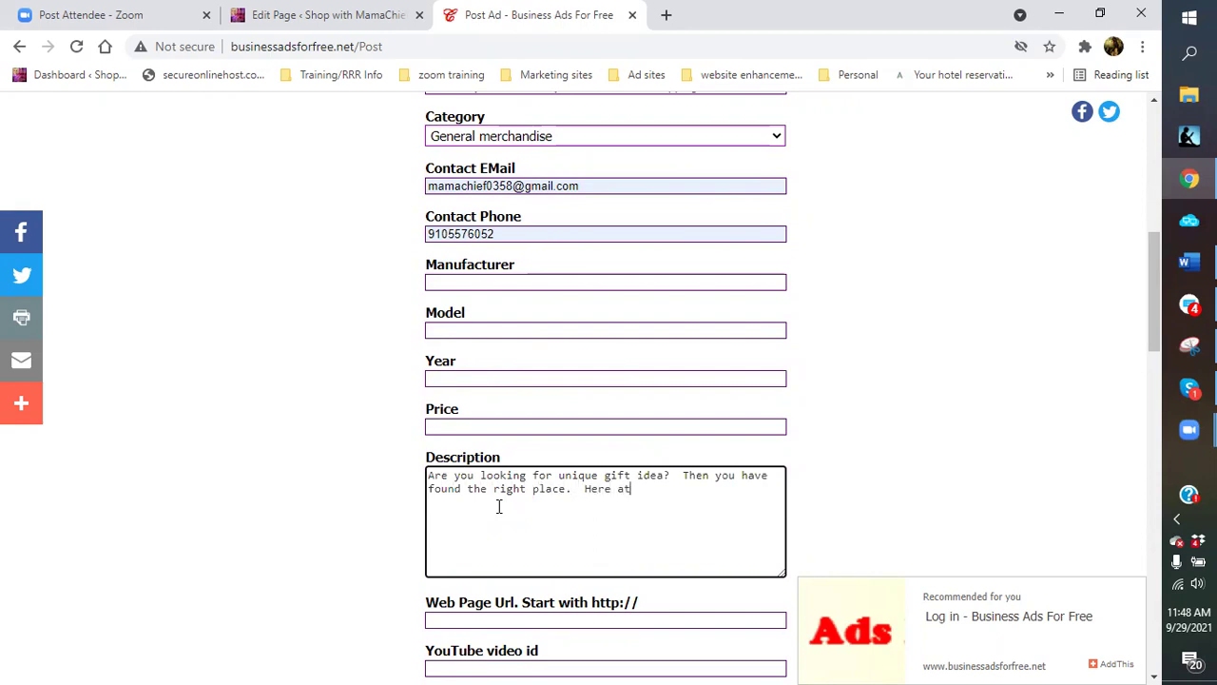
pyautogui.write('hop with Mamachief')
pyautogui.press('BackSpace')
pyautogui.press('BackSpace')
pyautogui.press('BackSpace')
pyautogui.press('BackSpace')
pyautogui.press('BackSpace')
pyautogui.write('Chief, we ha')
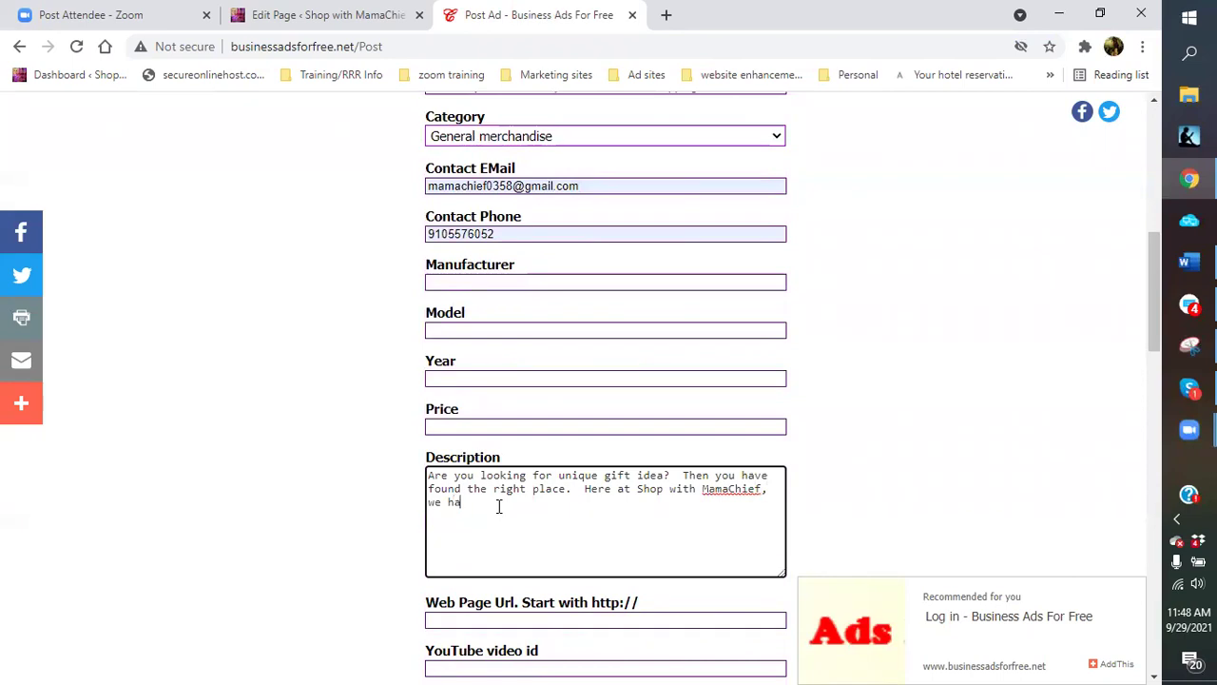
pyautogui.write('ve all types of gift ideas just waiting for you to enjoy.  Have a look ')
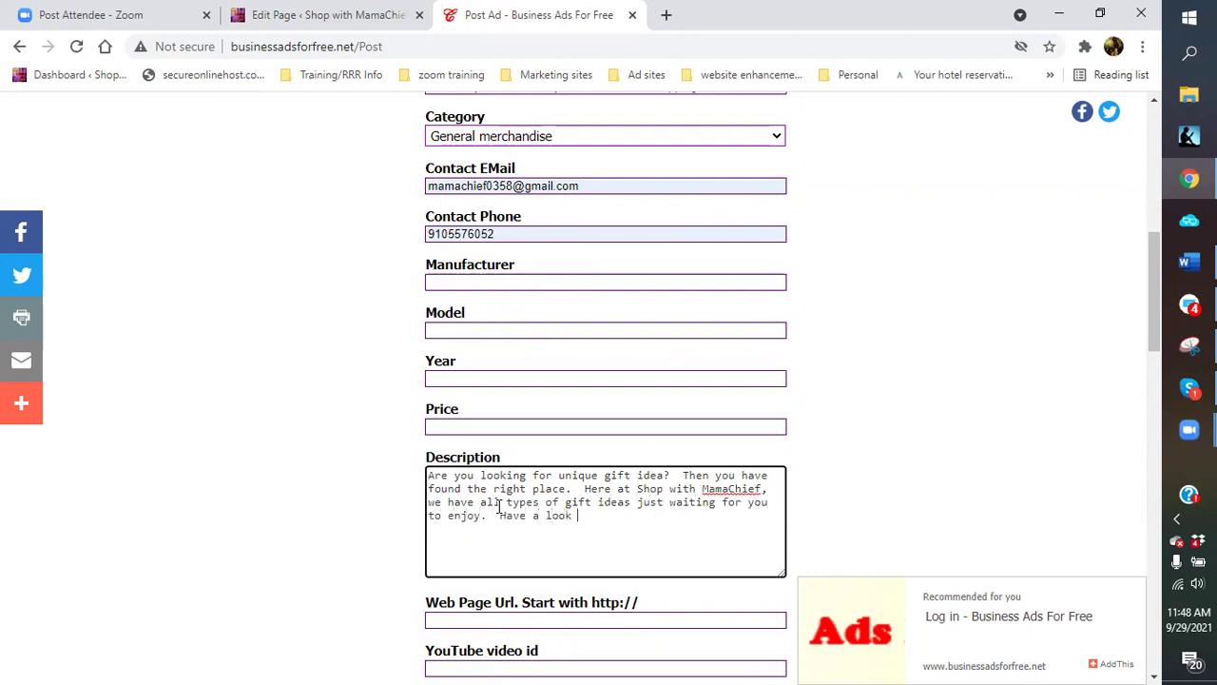
# Add "Have a look and see what is in store for you this year. Best thing of all, you don't have to leave the comfort of your home"
pyautogui.write('and see what is in store for you')
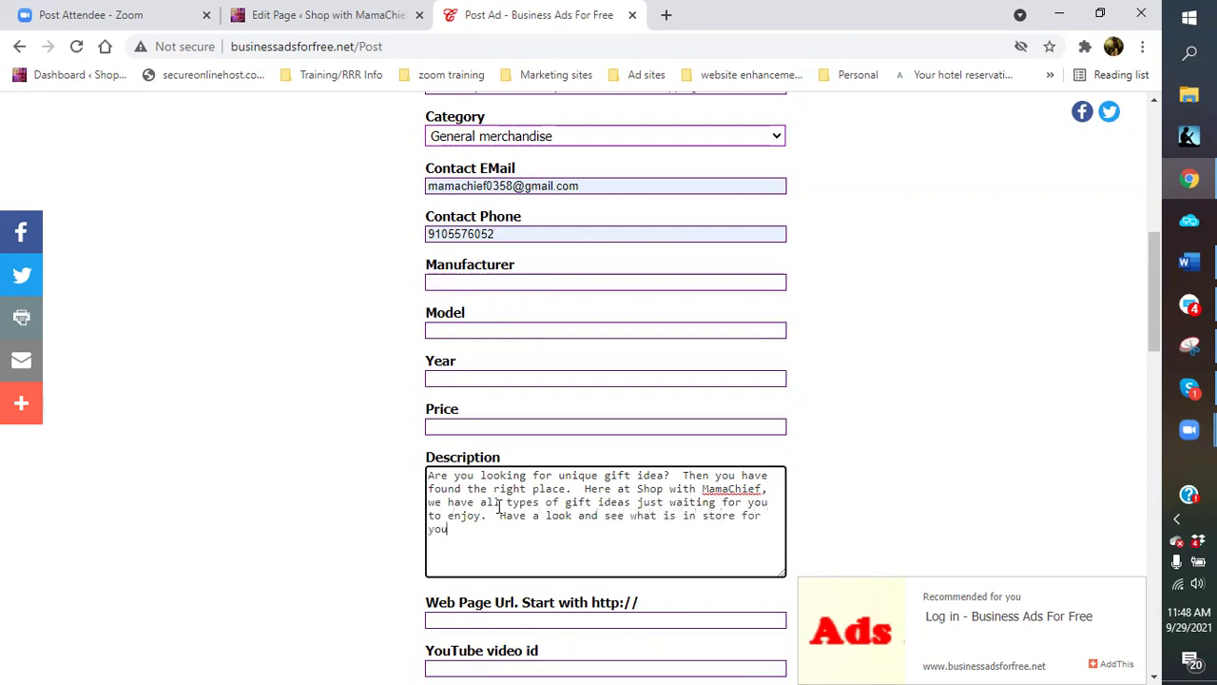
pyautogui.write(' this year.  Best')
pyautogui.write(' thingo')
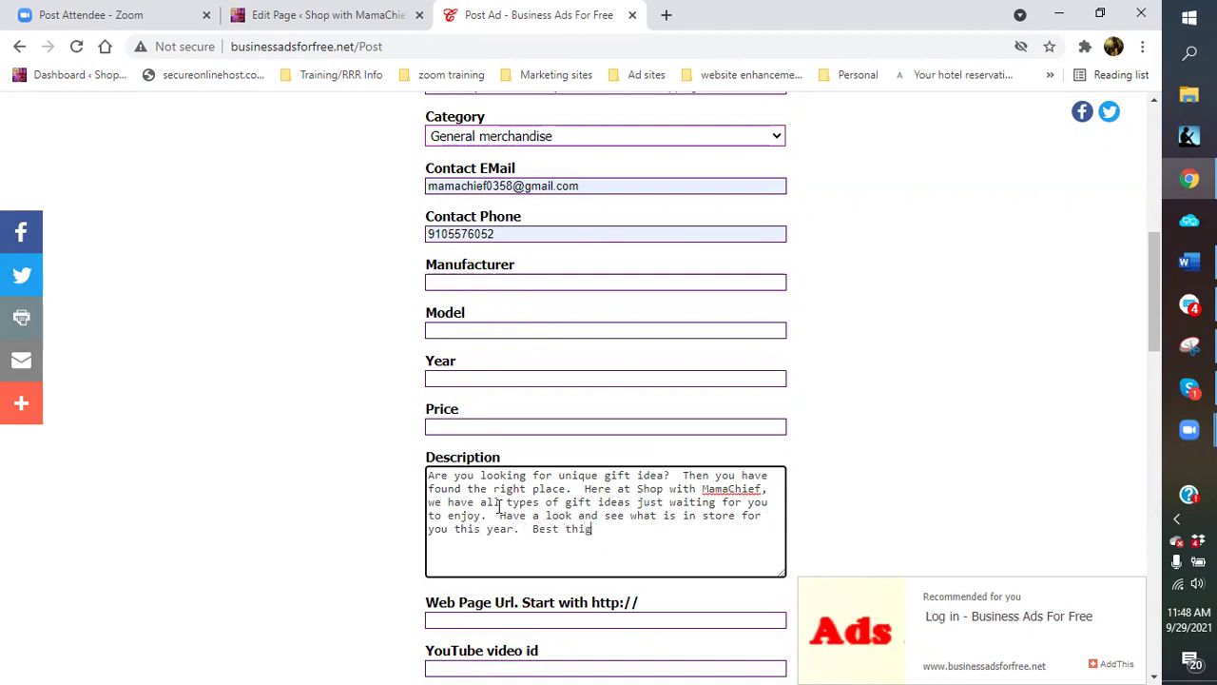
pyautogui.press('BackSpace')
pyautogui.press('BackSpace')
pyautogui.write("of all, you don't have to leAEave the")
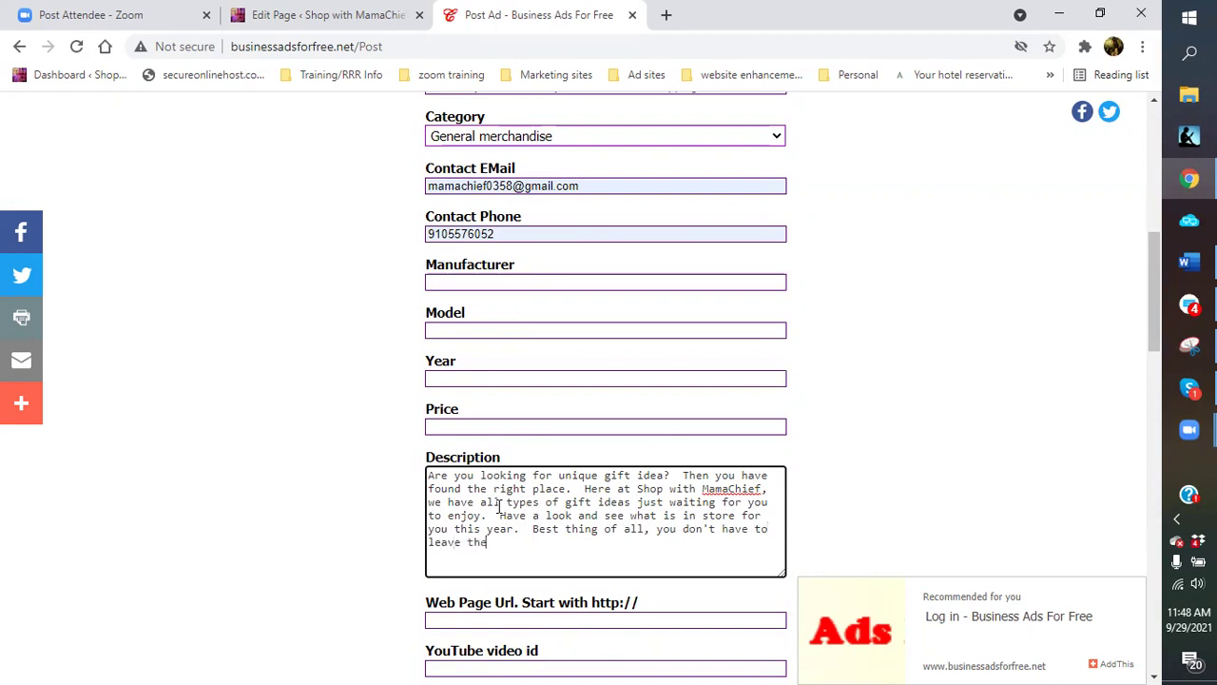
pyautogui.write(' conmfort of your home')
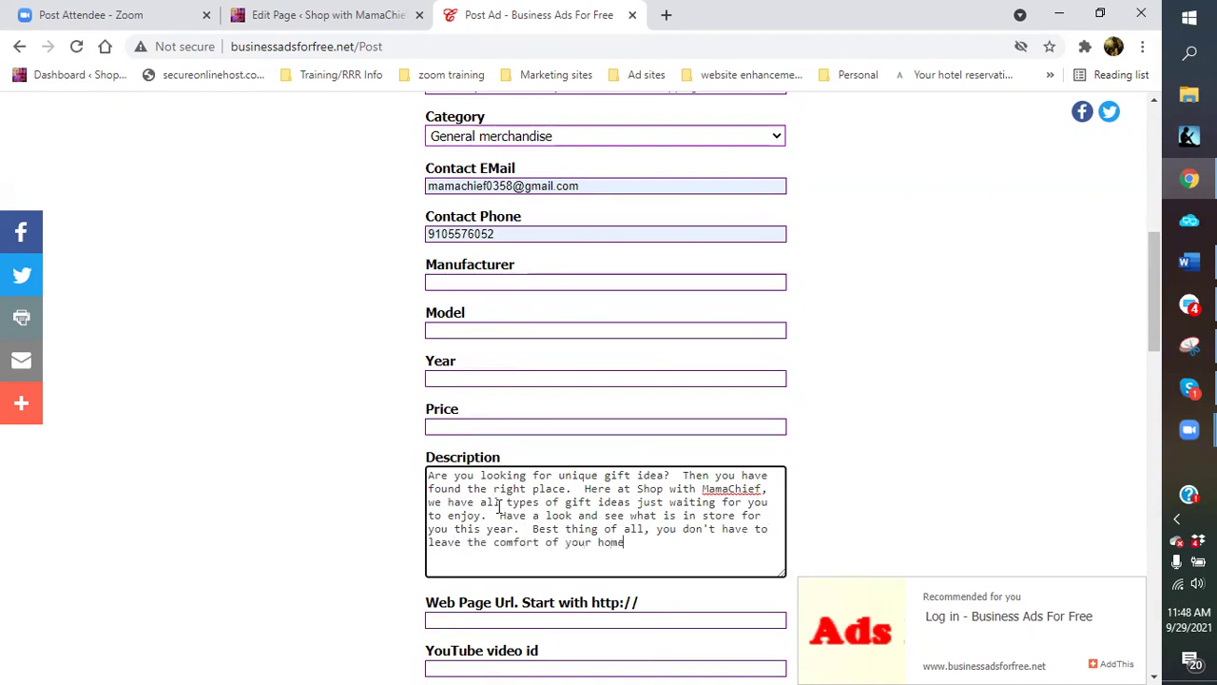
# End that description sentence with "!!!" and add "Avoid being exposed to any types of ailments."
pyautogui.write('!!! Avid')
pyautogui.write('d')
pyautogui.press('BackSpace')
pyautogui.press('BackSpace')
pyautogui.press('BackSpace')
pyautogui.write('oid being exposed')
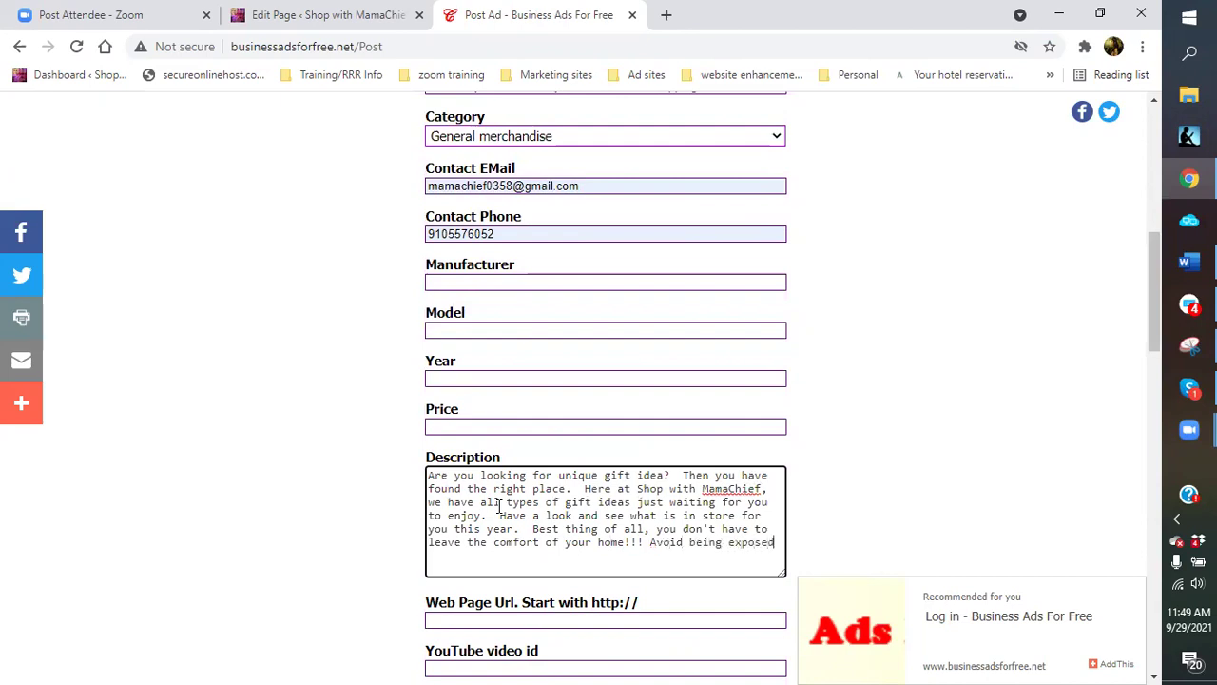
pyautogui.write(' to anyt')
pyautogui.press('BackSpace')
pyautogui.write('typse')
pyautogui.press('BackSpace')
pyautogui.write('es of a')
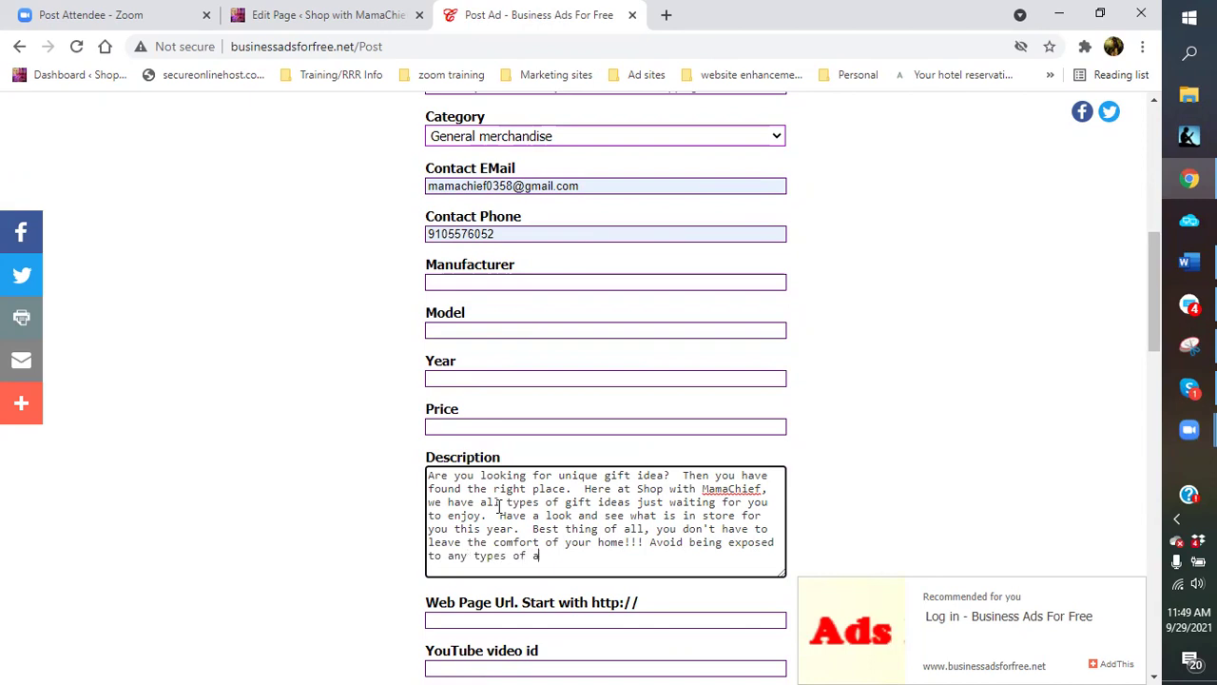
pyautogui.write('ilments.  Visit today and get star')
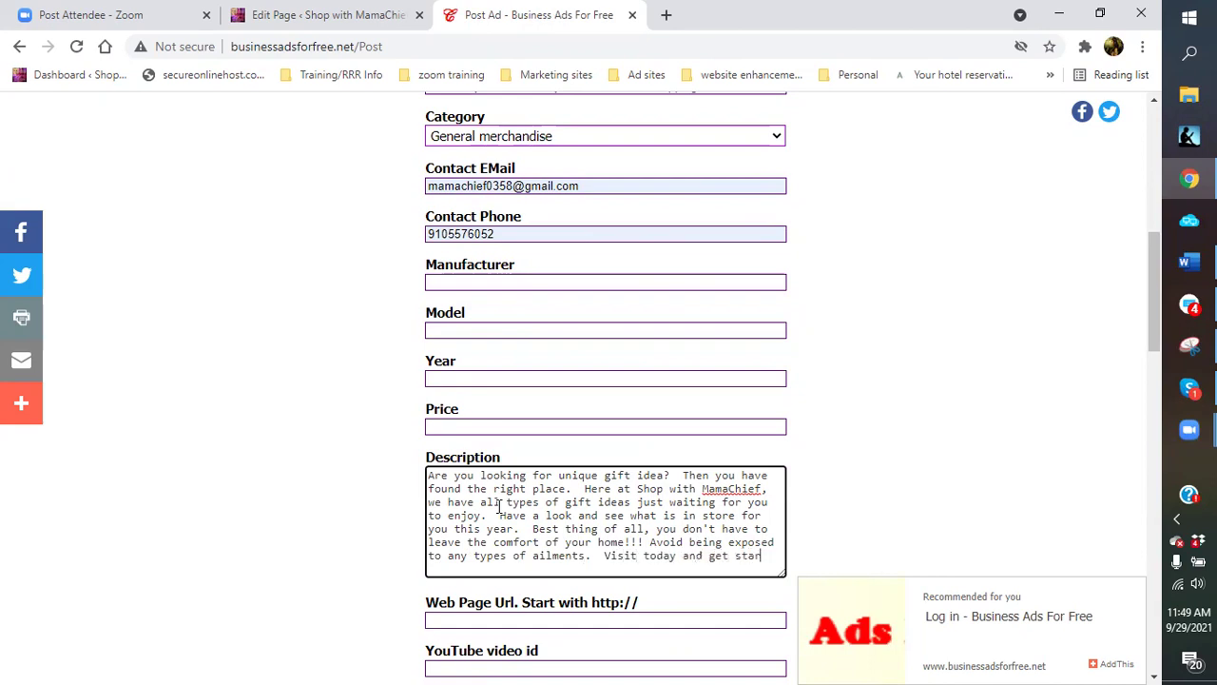
pyautogui.write('ted shopping at:')
pyautogui.rightClick(536, 568)
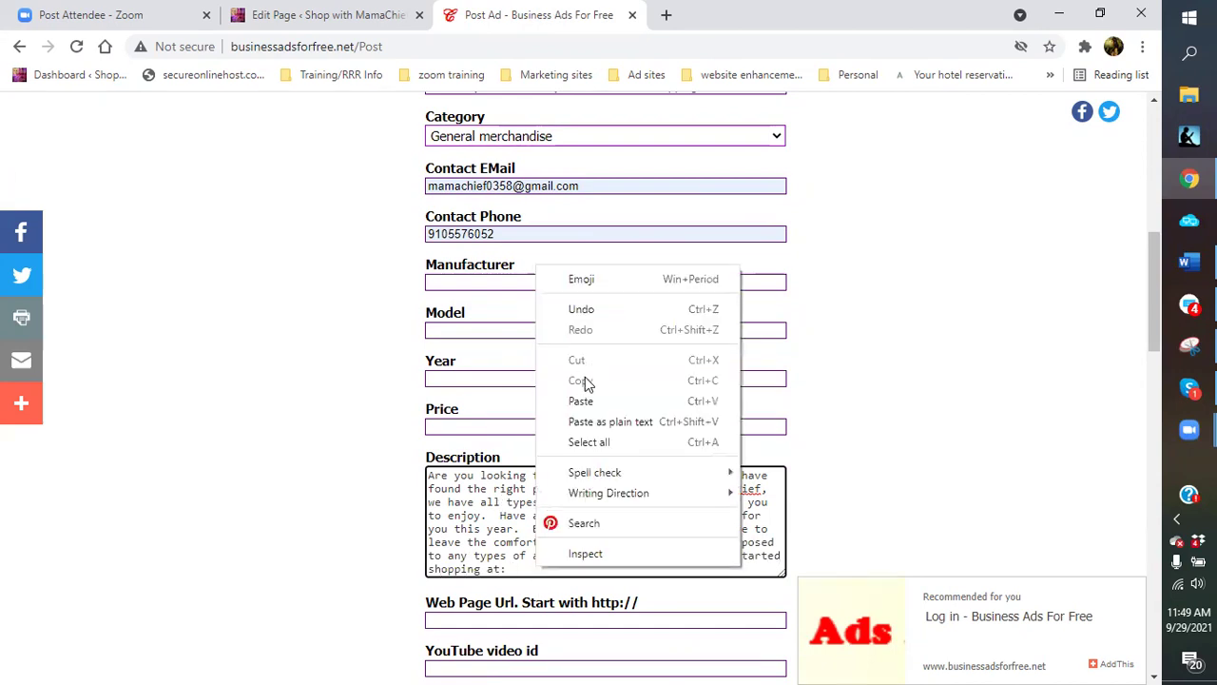
pyautogui.click(580, 401)
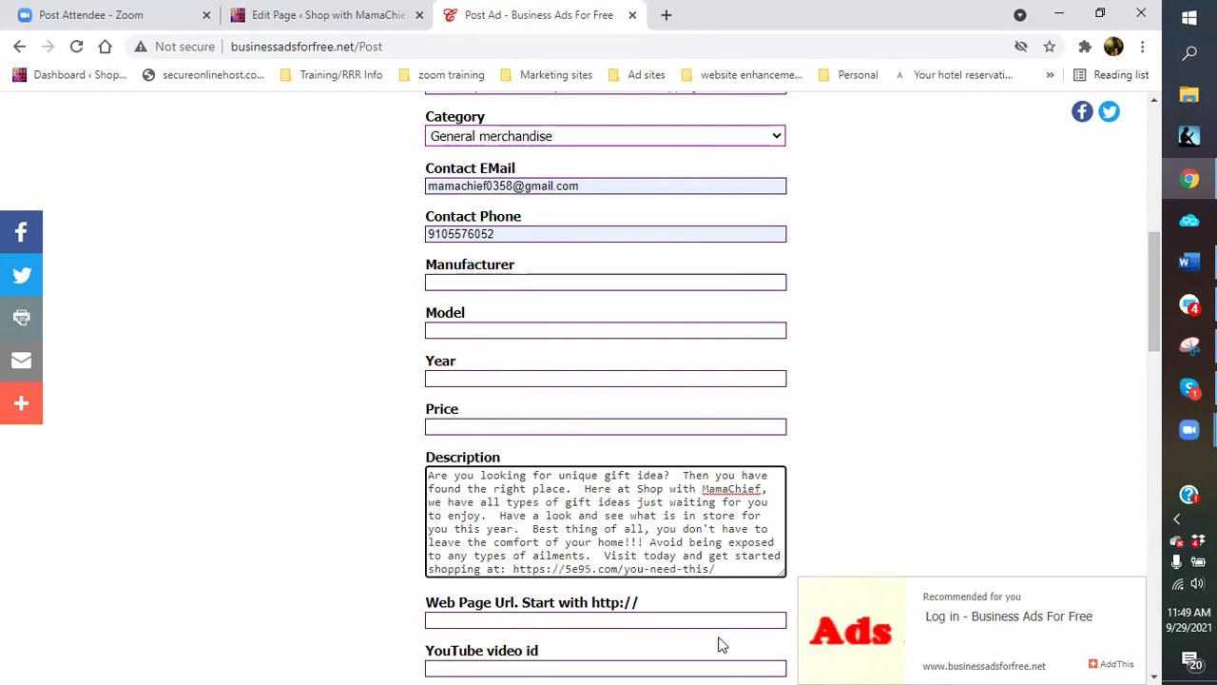
pyautogui.click(518, 618)
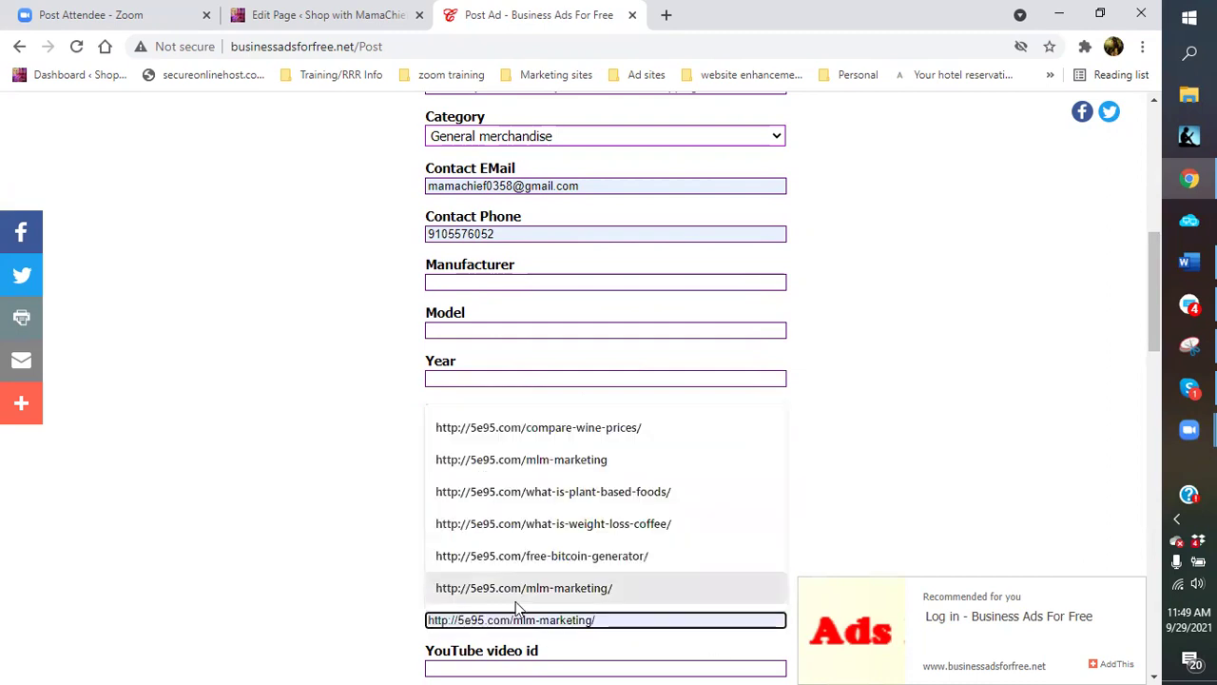
pyautogui.rightClick(511, 621)
pyautogui.click(557, 456)
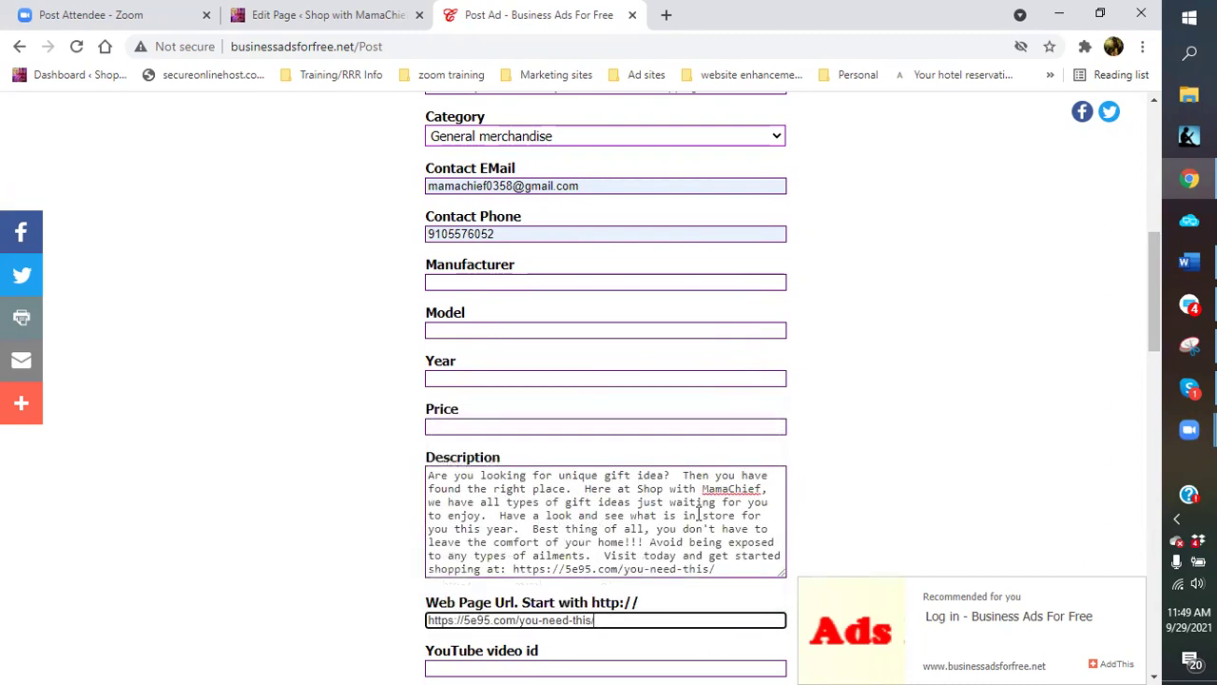
# Upload the QR code image "You need this ...page.png" from the "You Need this" folder in qr codes to the ad's image gallery
pyautogui.scroll(-1, 714, 637)
pyautogui.scroll(-1, 708, 630)
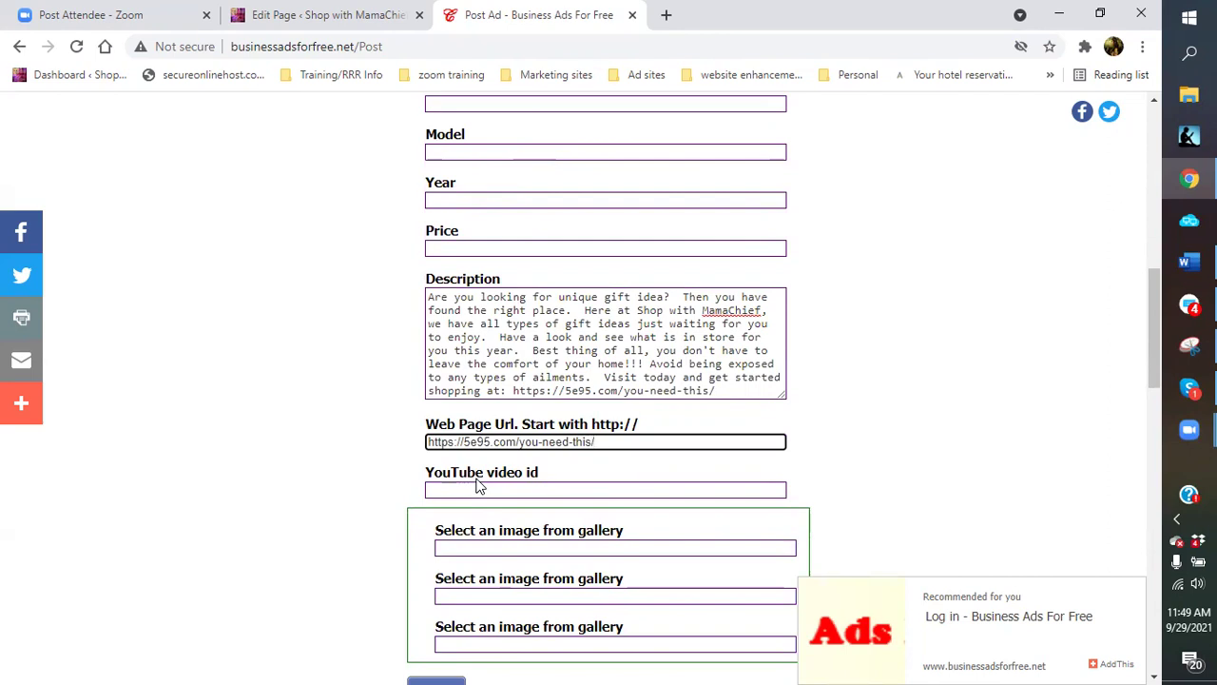
pyautogui.scroll(-3, 623, 528)
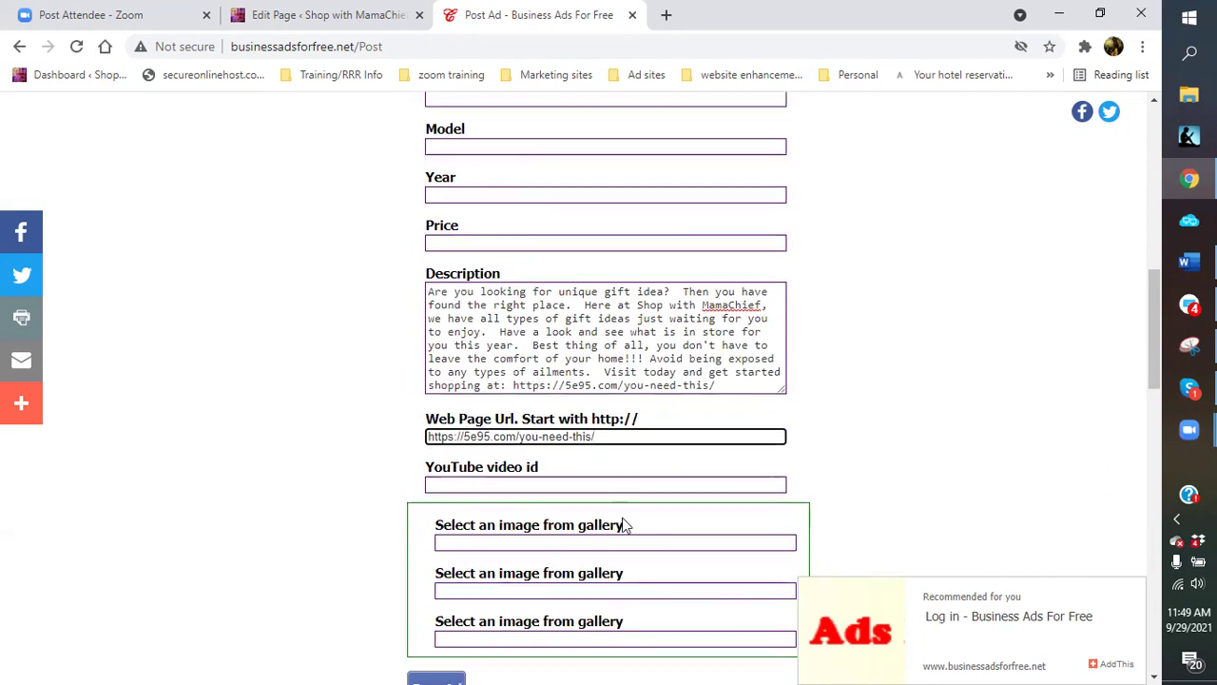
pyautogui.scroll(-1, 612, 435)
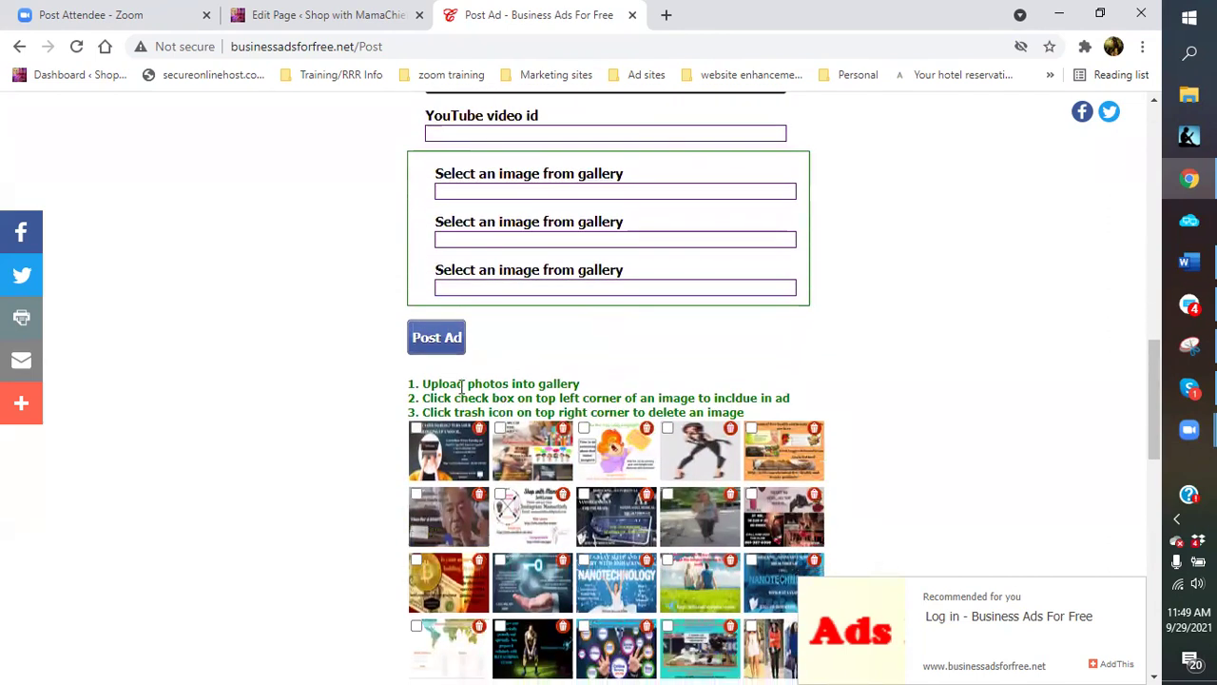
pyautogui.scroll(-2, 533, 399)
pyautogui.scroll(-7, 521, 419)
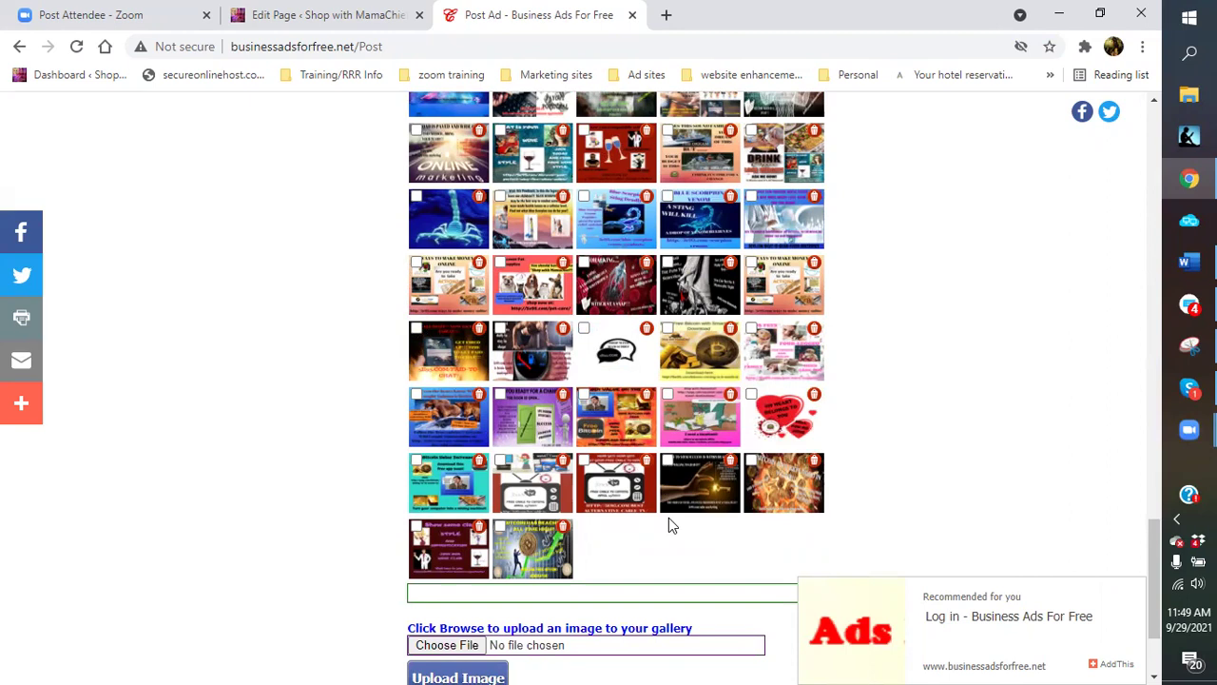
pyautogui.scroll(-2, 429, 576)
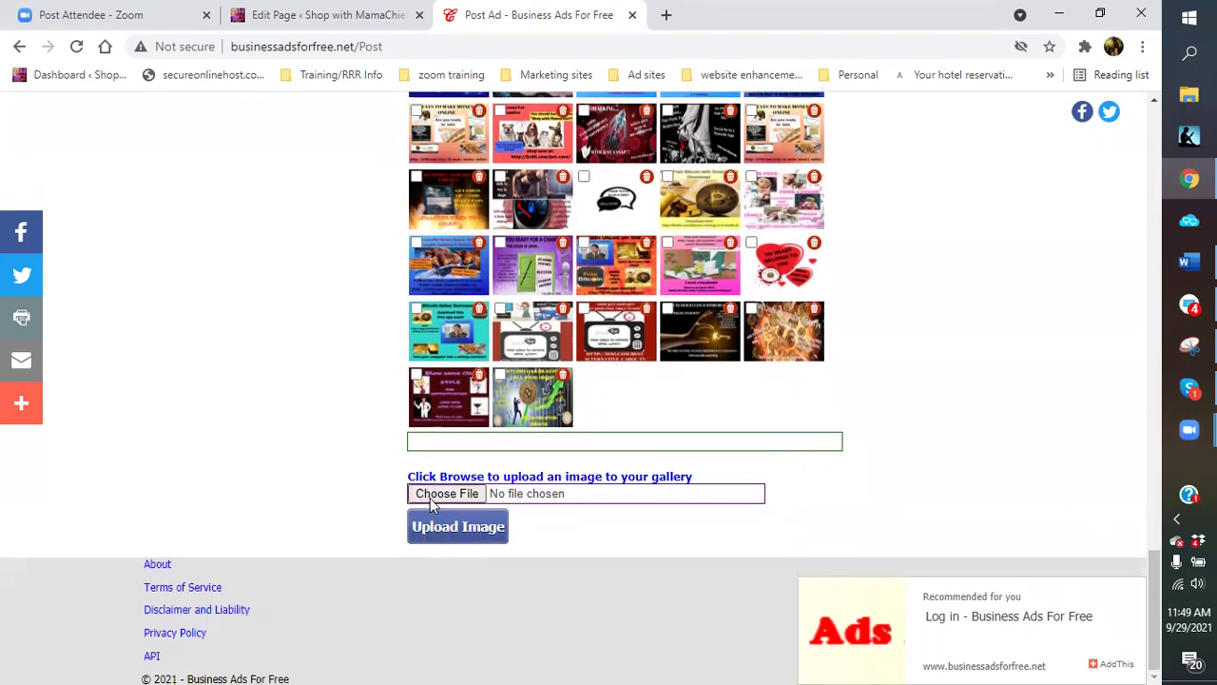
pyautogui.click(439, 495)
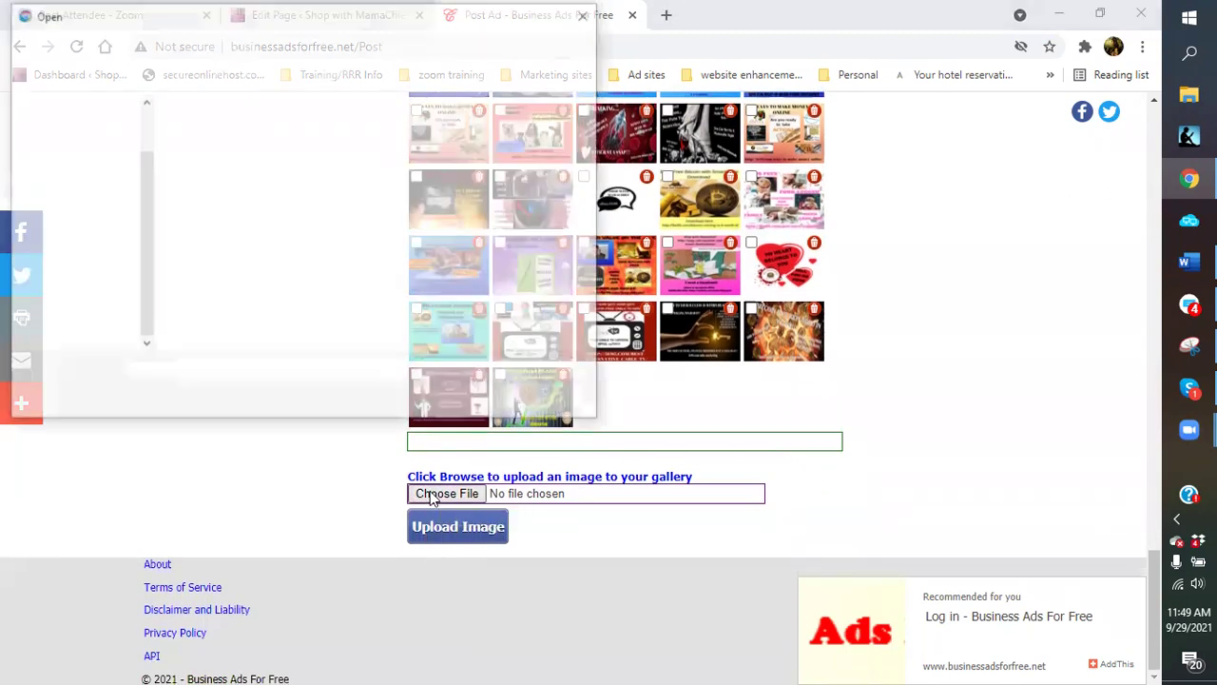
pyautogui.click(143, 48)
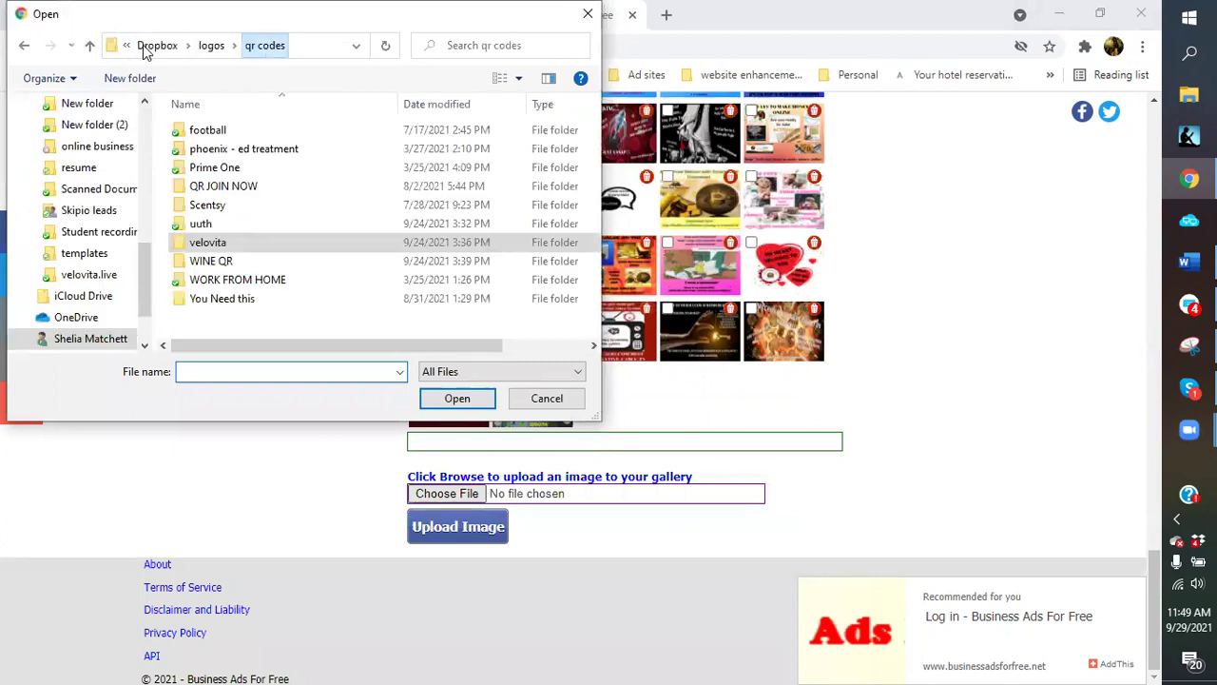
pyautogui.doubleClick(238, 303)
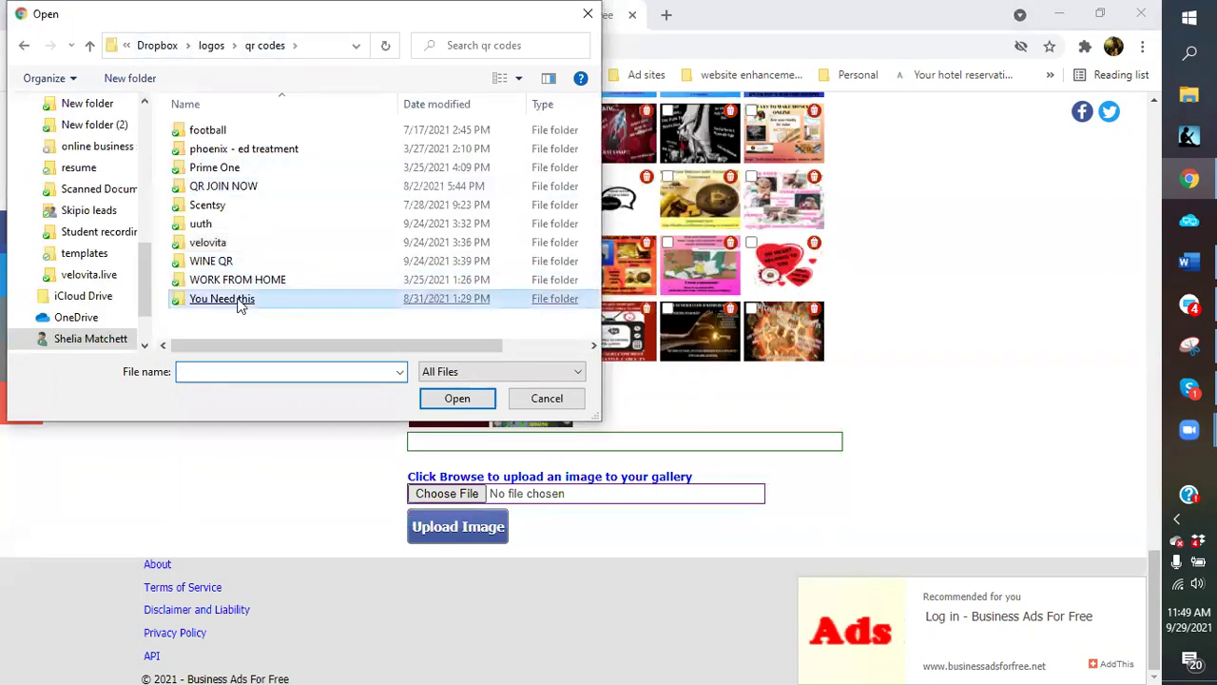
pyautogui.click(340, 157)
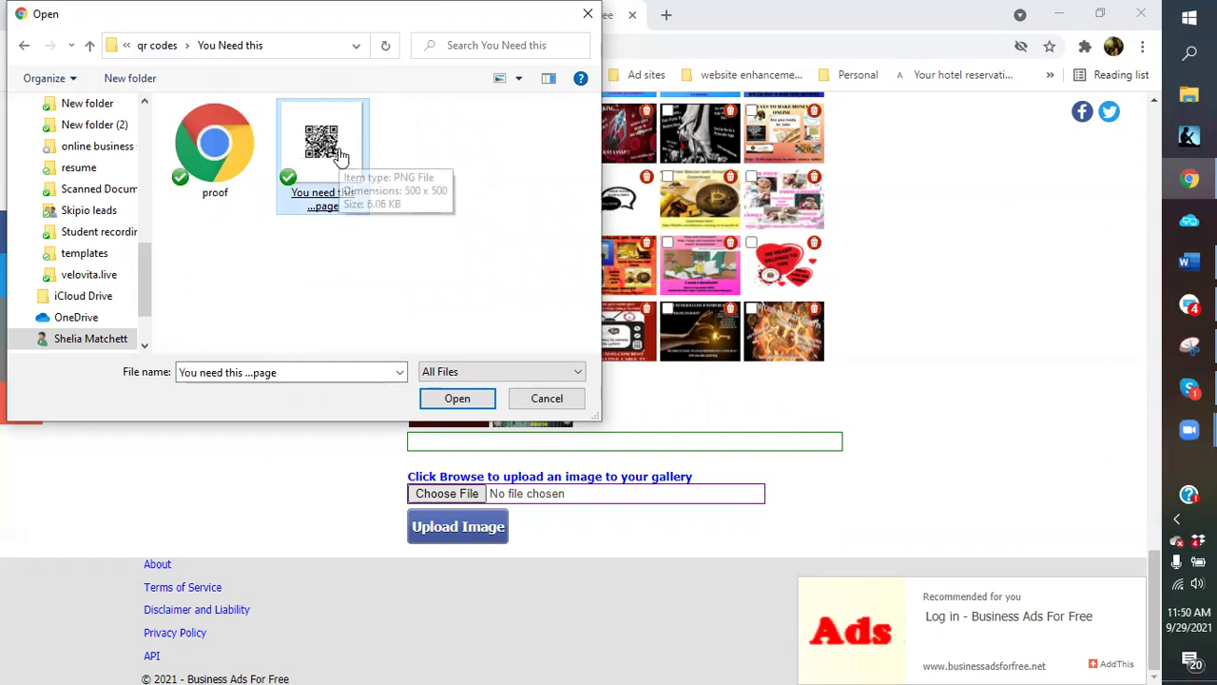
pyautogui.doubleClick(339, 157)
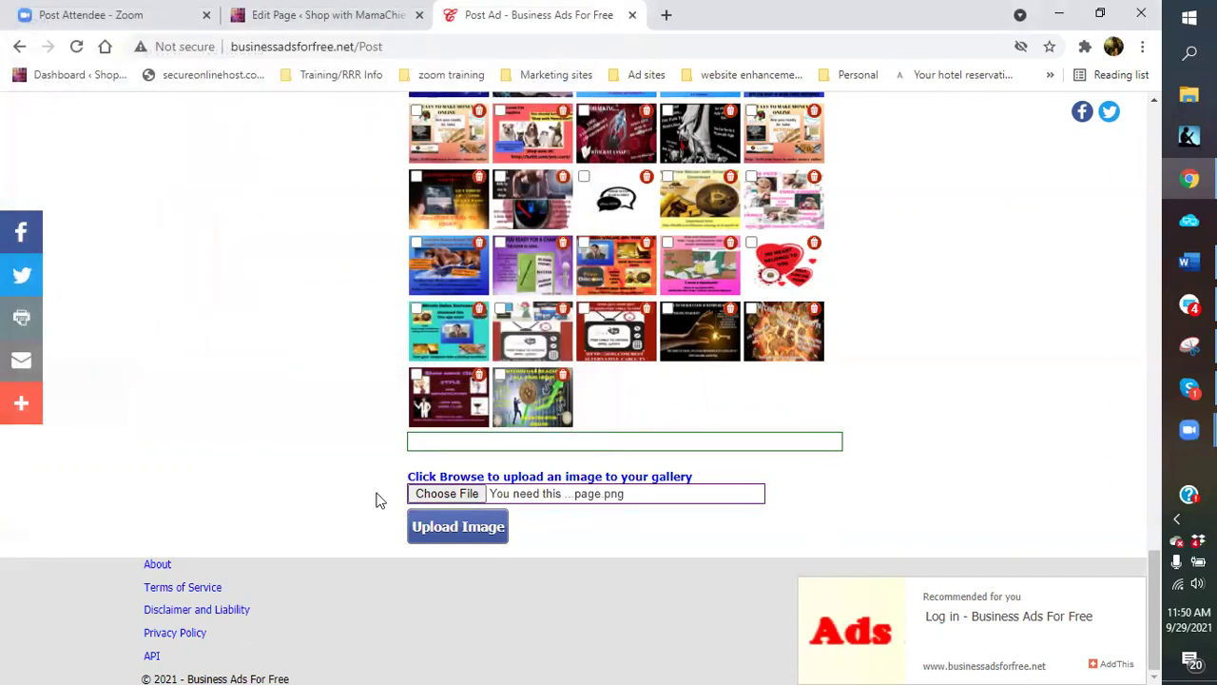
pyautogui.click(459, 534)
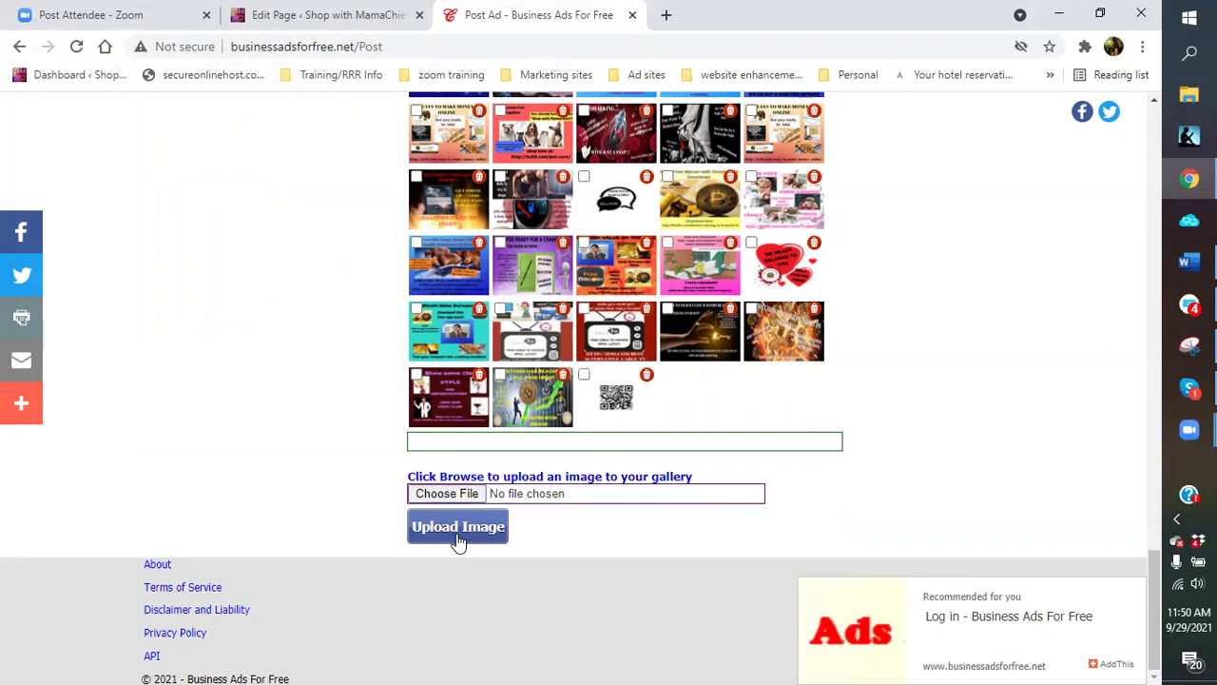
# Browse for another gallery image in the CHRISTMAS folder under logos > holiday-special occasion
pyautogui.click(458, 492)
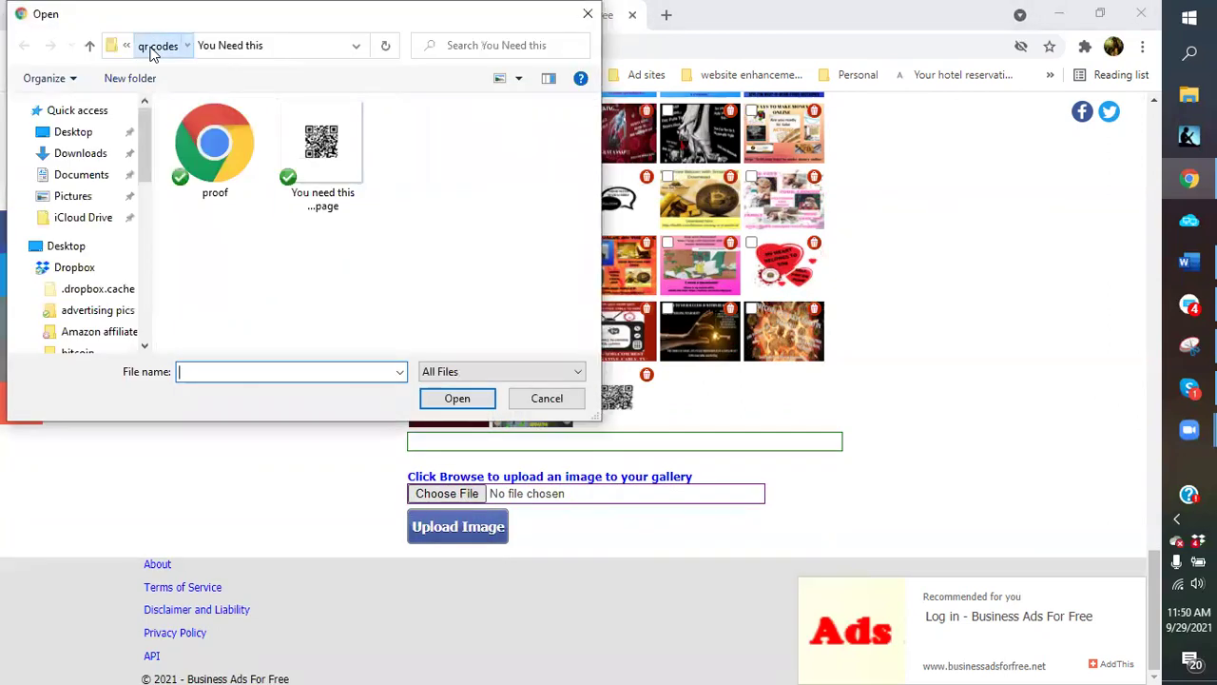
pyautogui.click(155, 46)
pyautogui.click(211, 47)
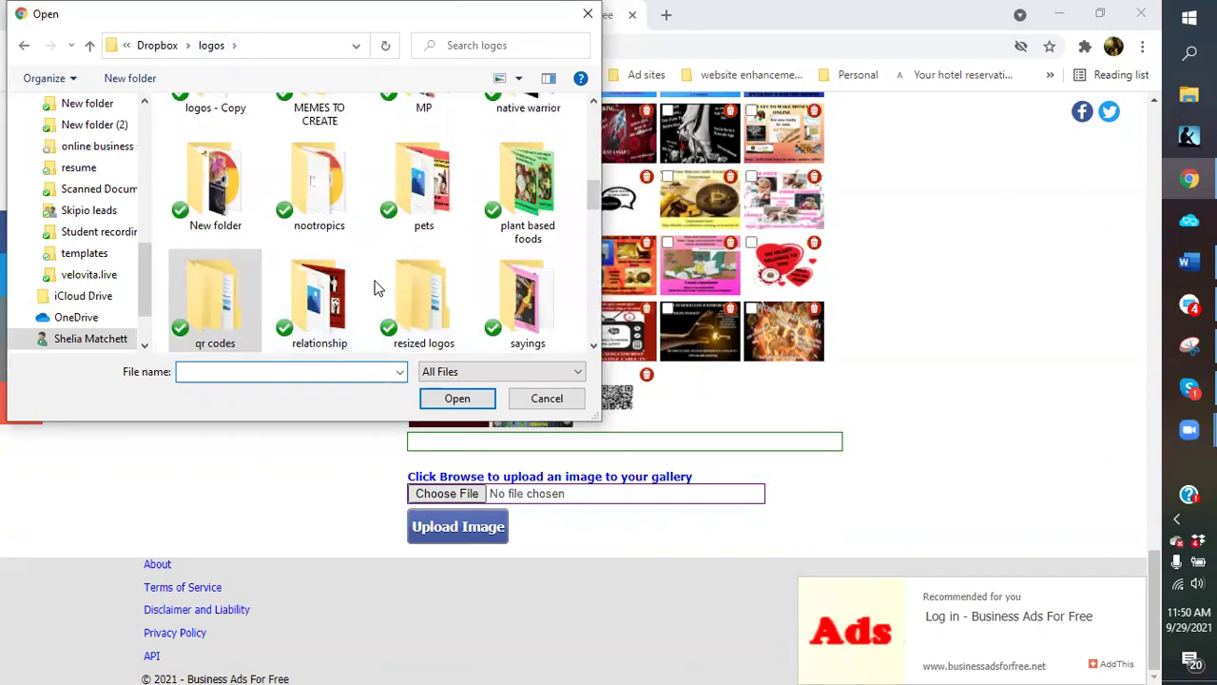
pyautogui.scroll(-2, 377, 287)
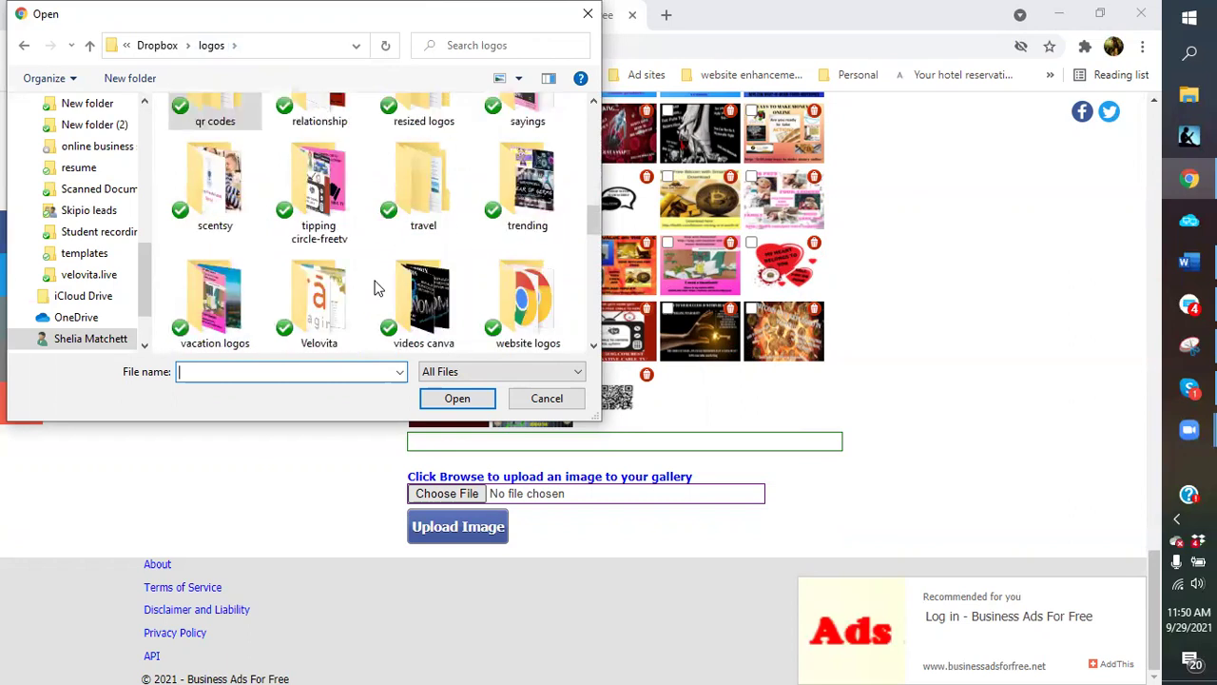
pyautogui.scroll(1, 377, 288)
pyautogui.scroll(1, 381, 288)
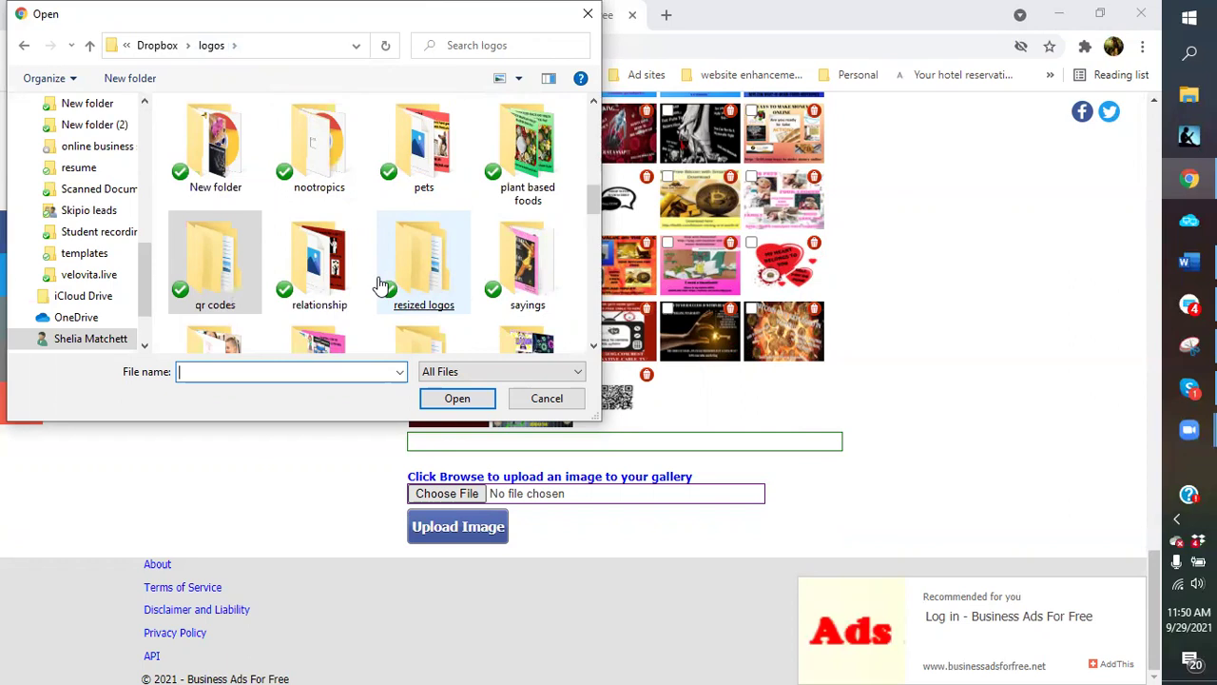
pyautogui.scroll(-1, 381, 285)
pyautogui.scroll(-2, 380, 285)
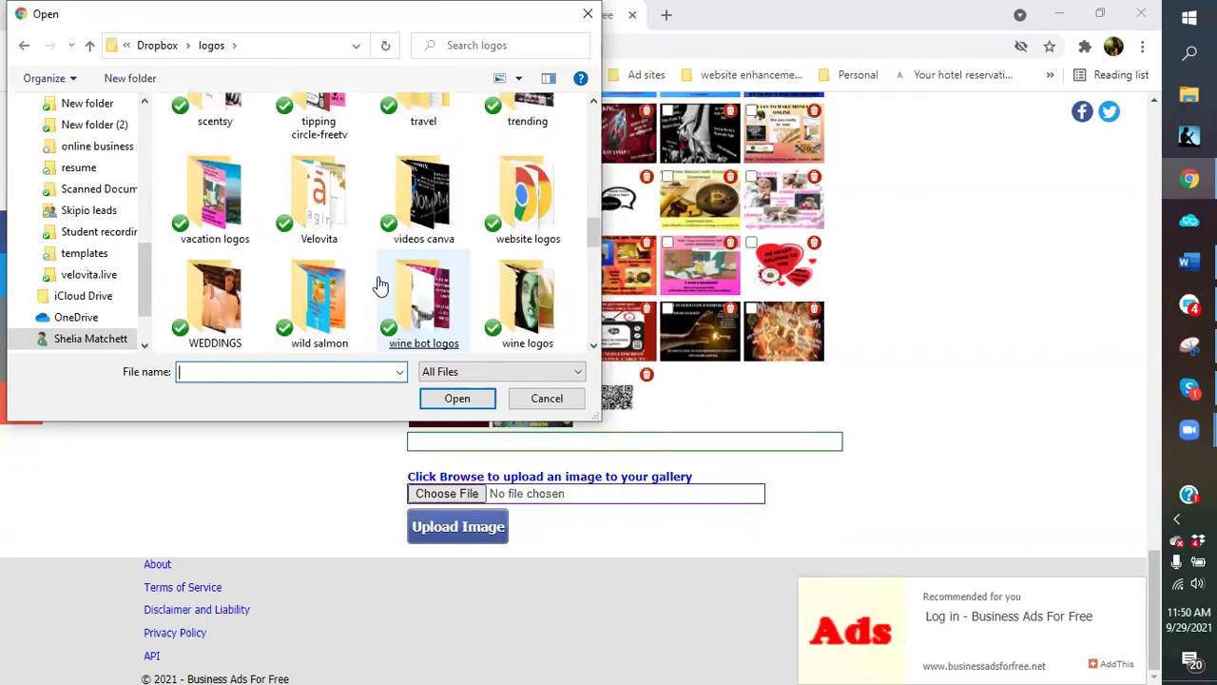
pyautogui.scroll(-3, 380, 286)
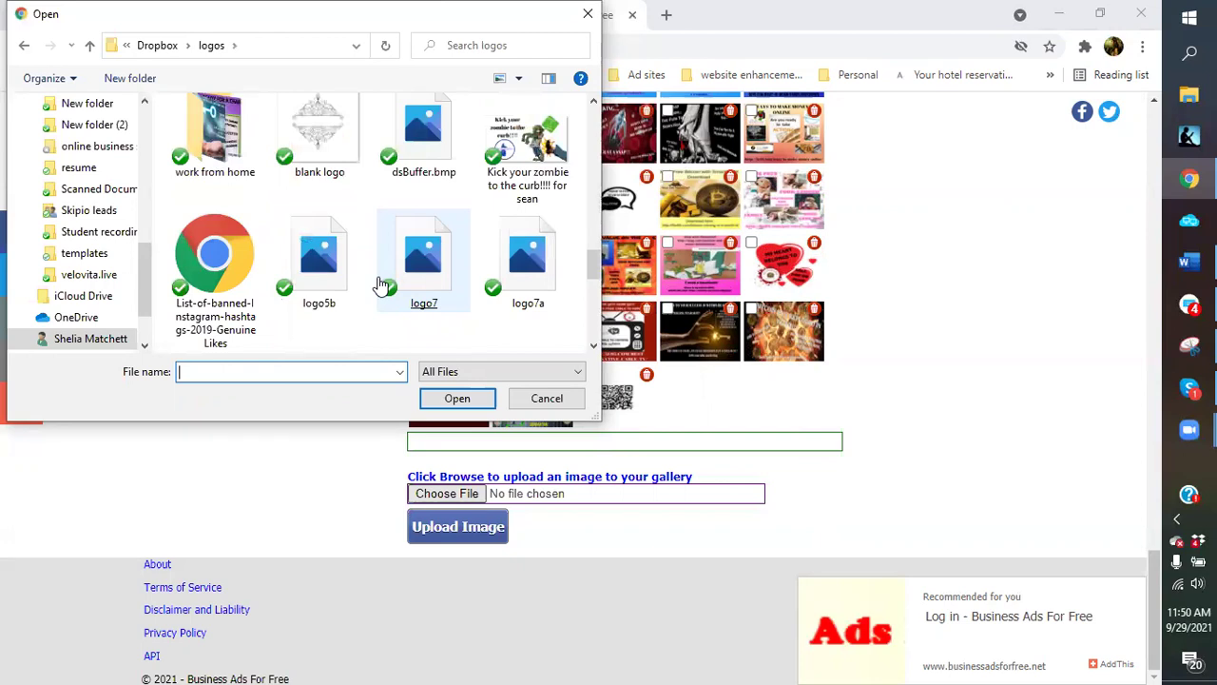
pyautogui.scroll(2, 380, 283)
pyautogui.scroll(1, 381, 283)
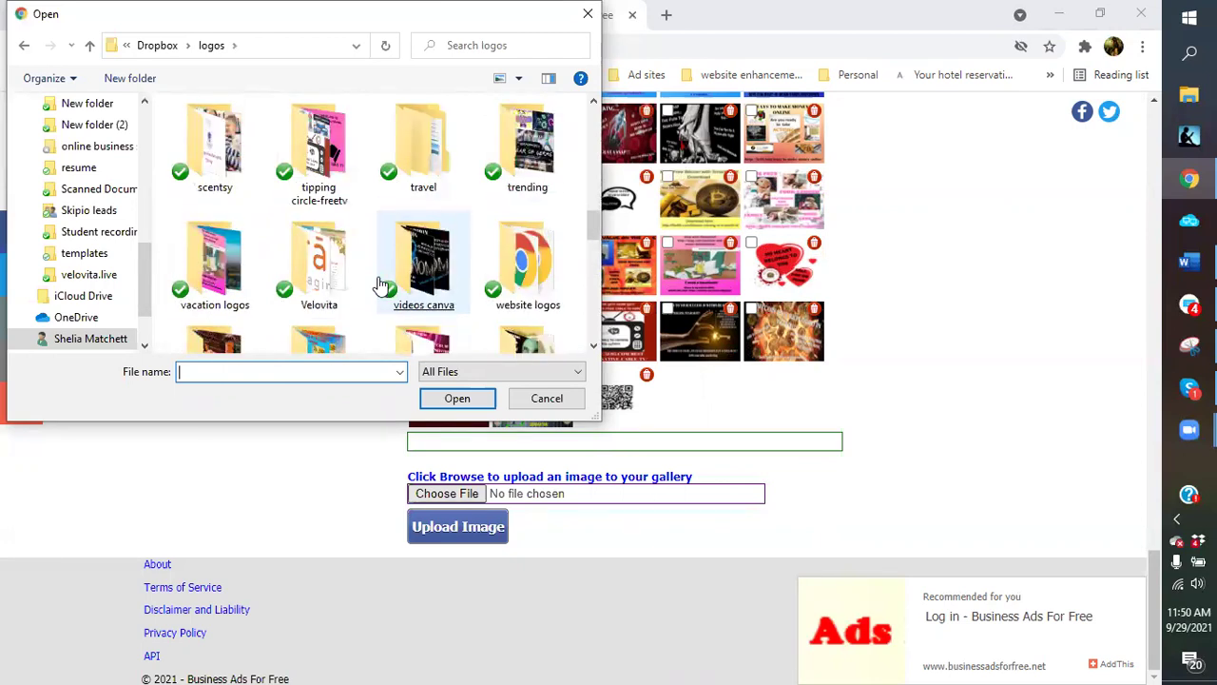
pyautogui.scroll(1, 380, 285)
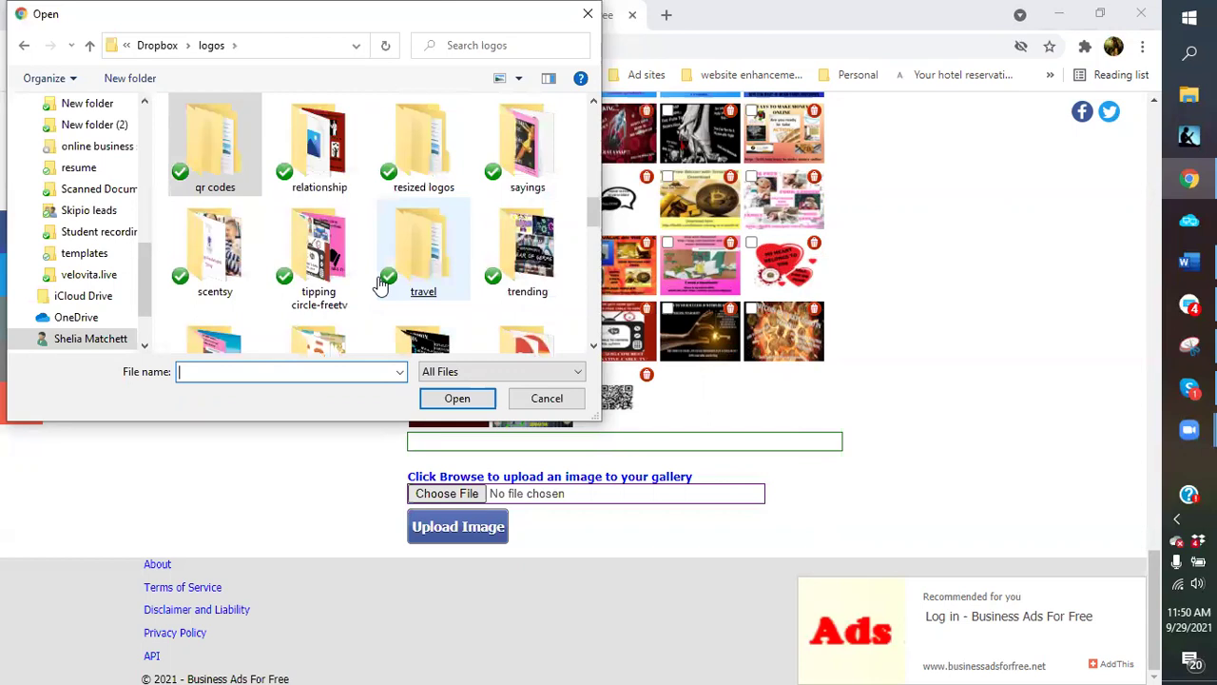
pyautogui.scroll(1, 380, 285)
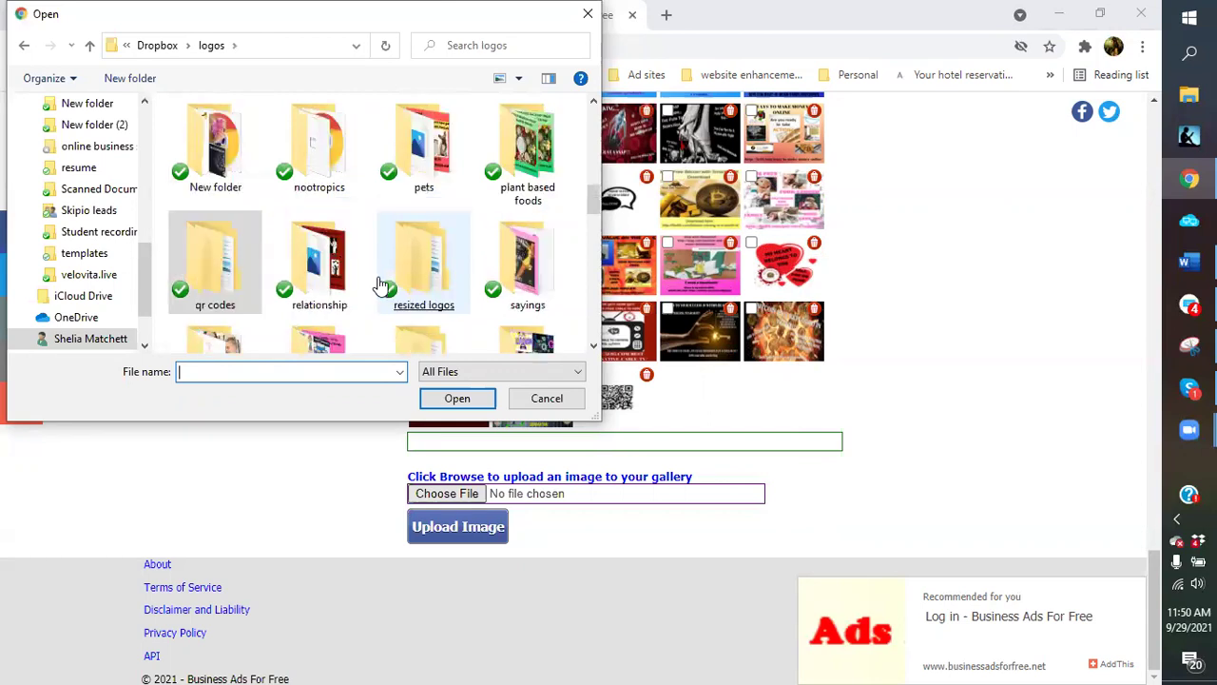
pyautogui.scroll(1, 381, 285)
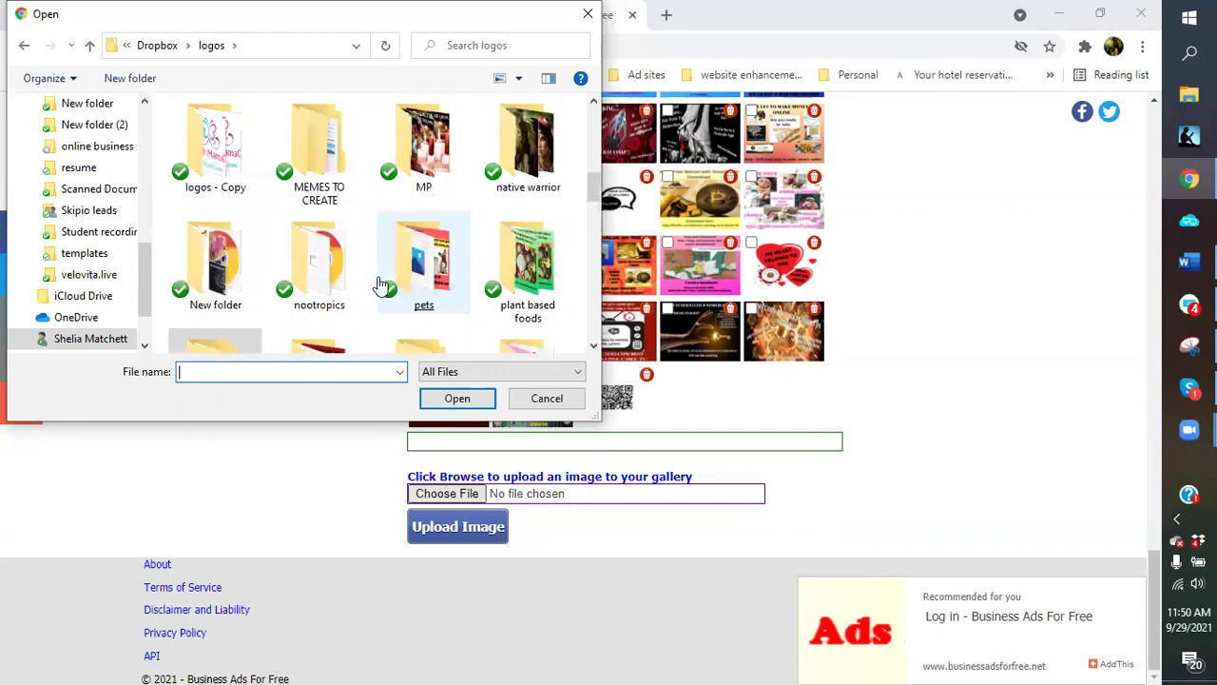
pyautogui.scroll(1, 380, 285)
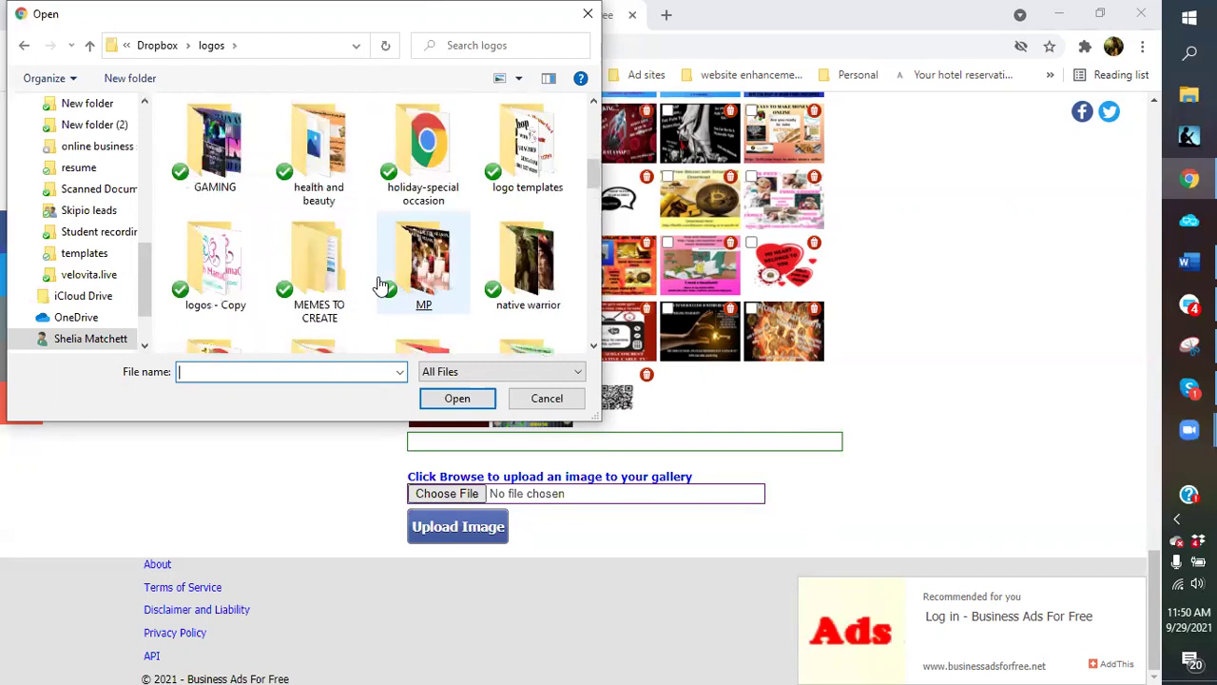
pyautogui.doubleClick(424, 198)
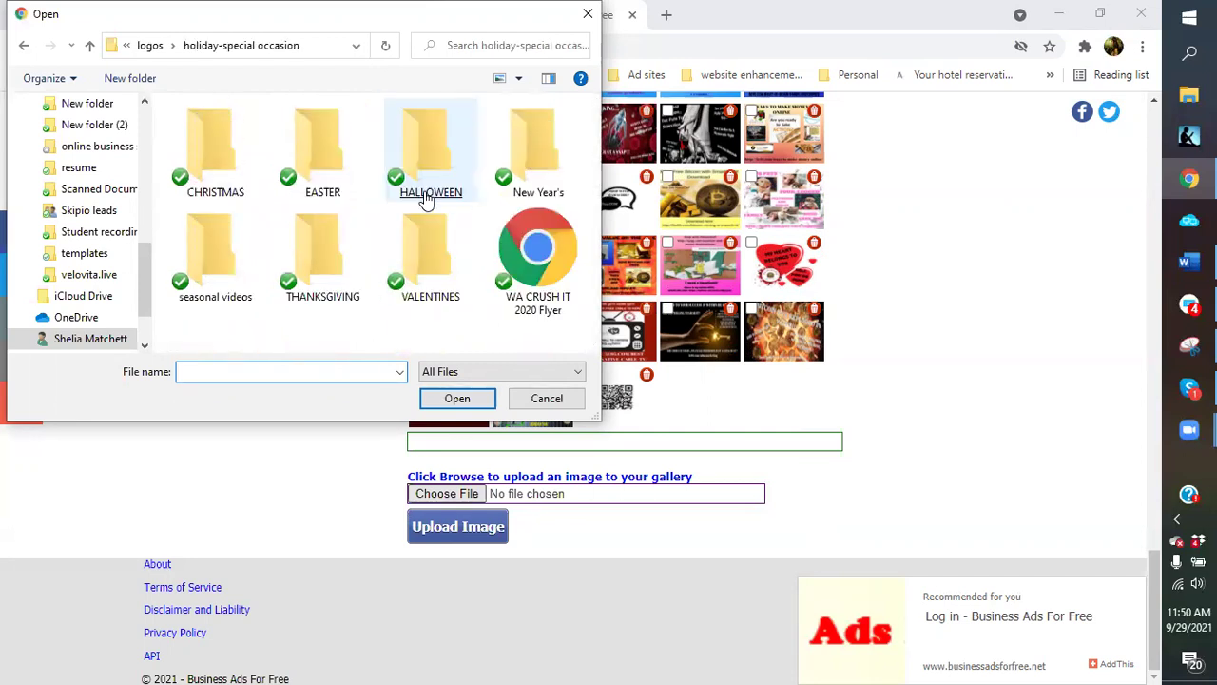
pyautogui.click(421, 196)
pyautogui.doubleClick(239, 181)
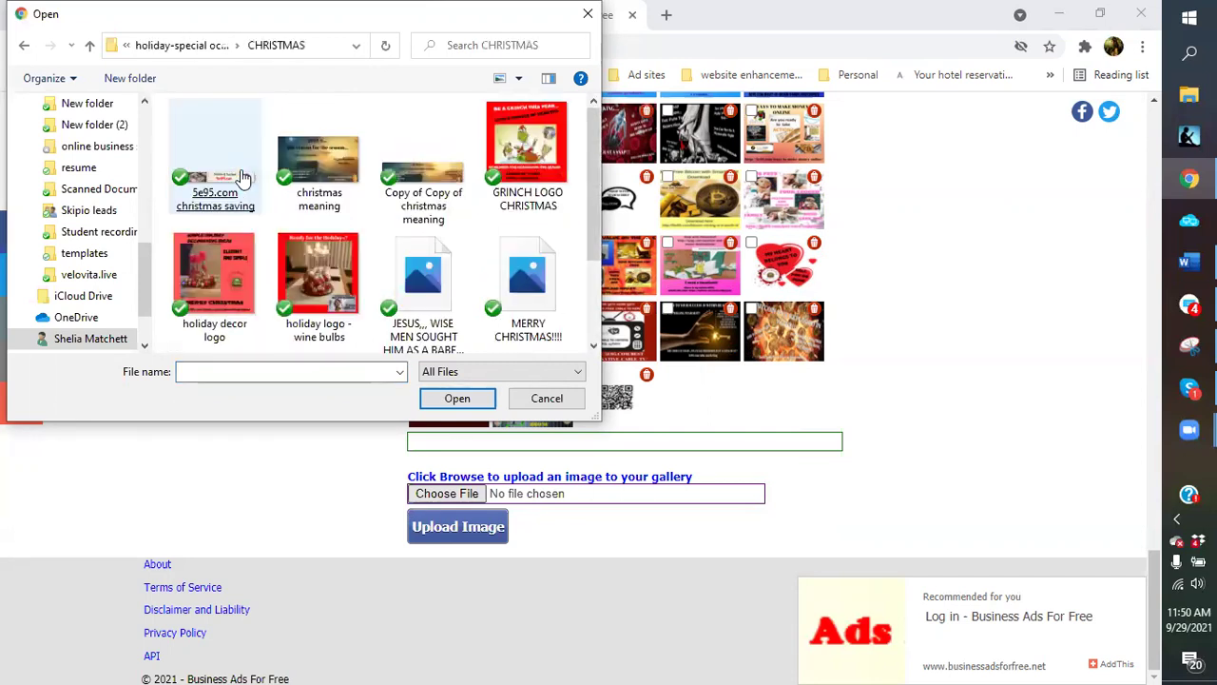
# Upload the image "MERRY CHRISTMAS!!!!.png" to the ad's image gallery, retrying the upload once
pyautogui.click(239, 178)
pyautogui.click(568, 198)
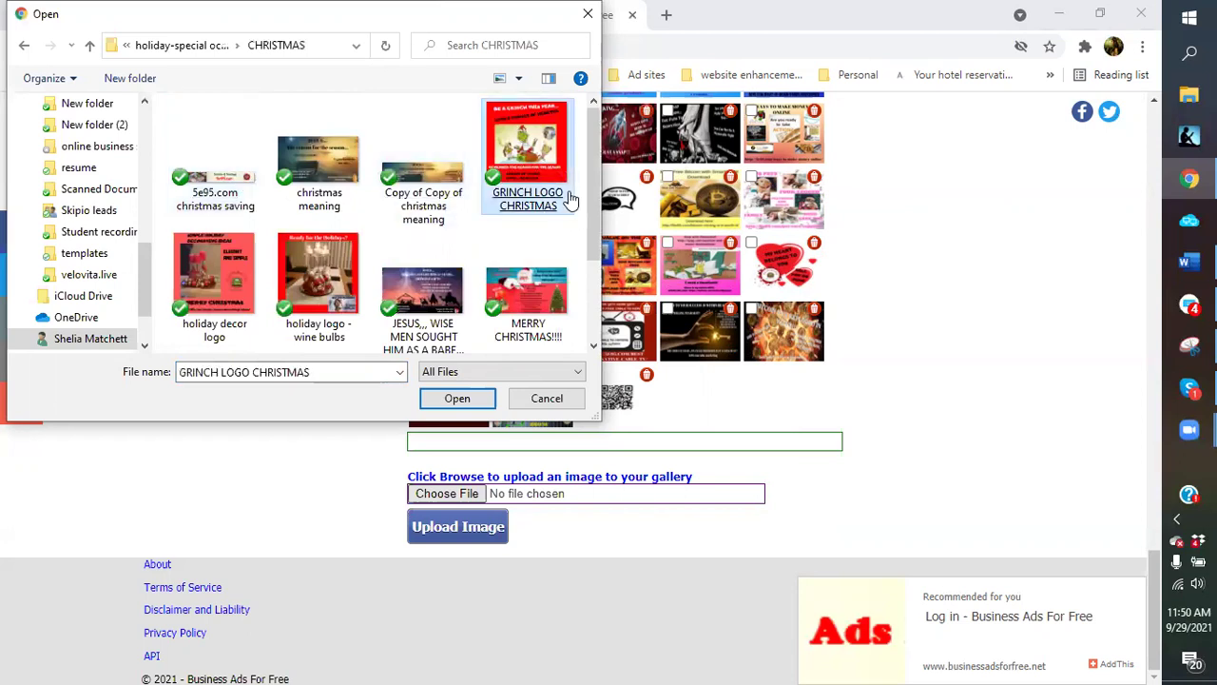
pyautogui.click(535, 306)
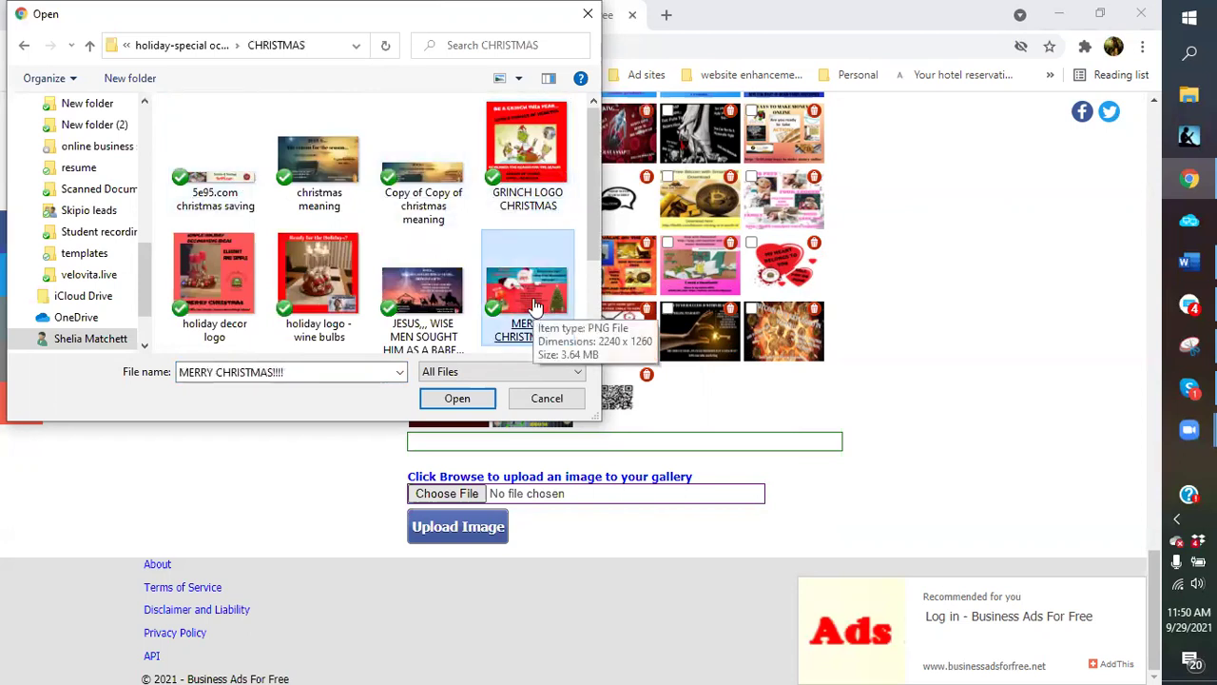
pyautogui.doubleClick(536, 306)
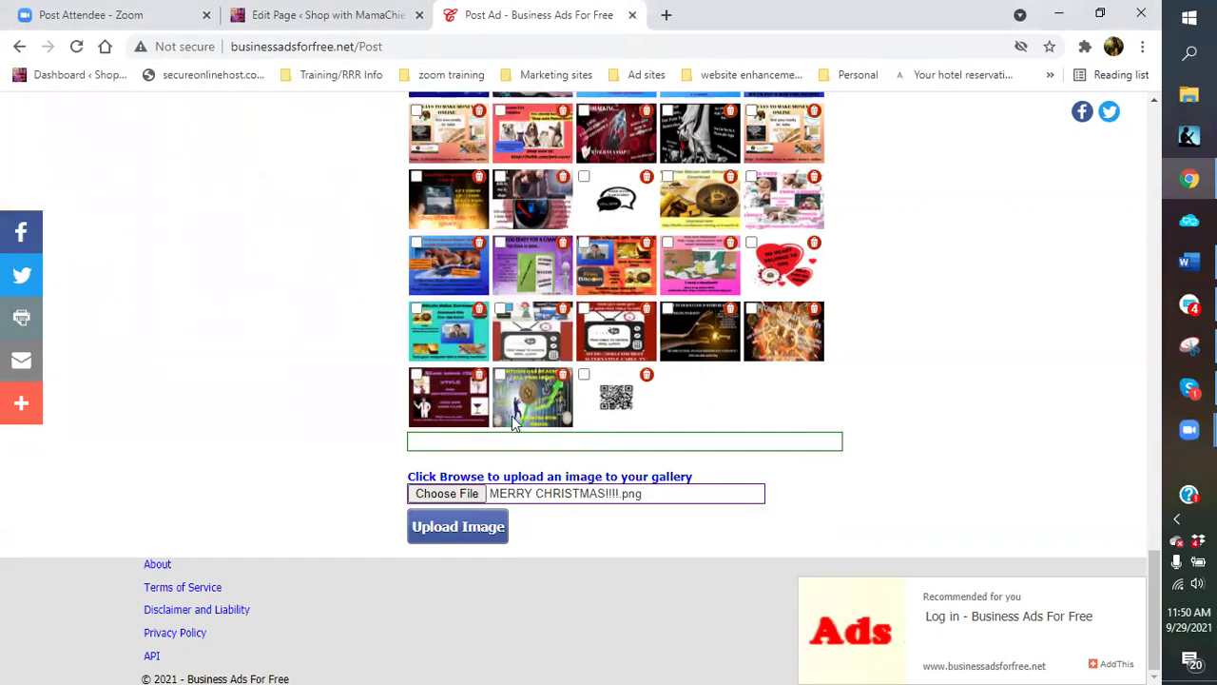
pyautogui.click(483, 543)
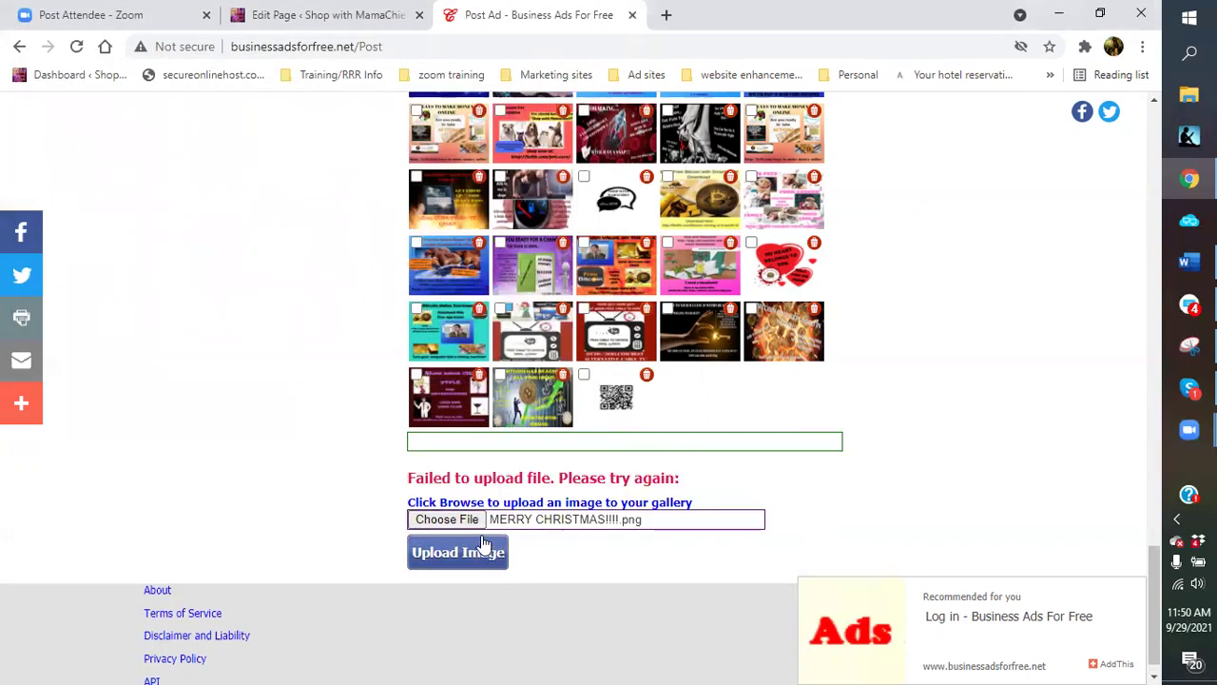
pyautogui.click(457, 557)
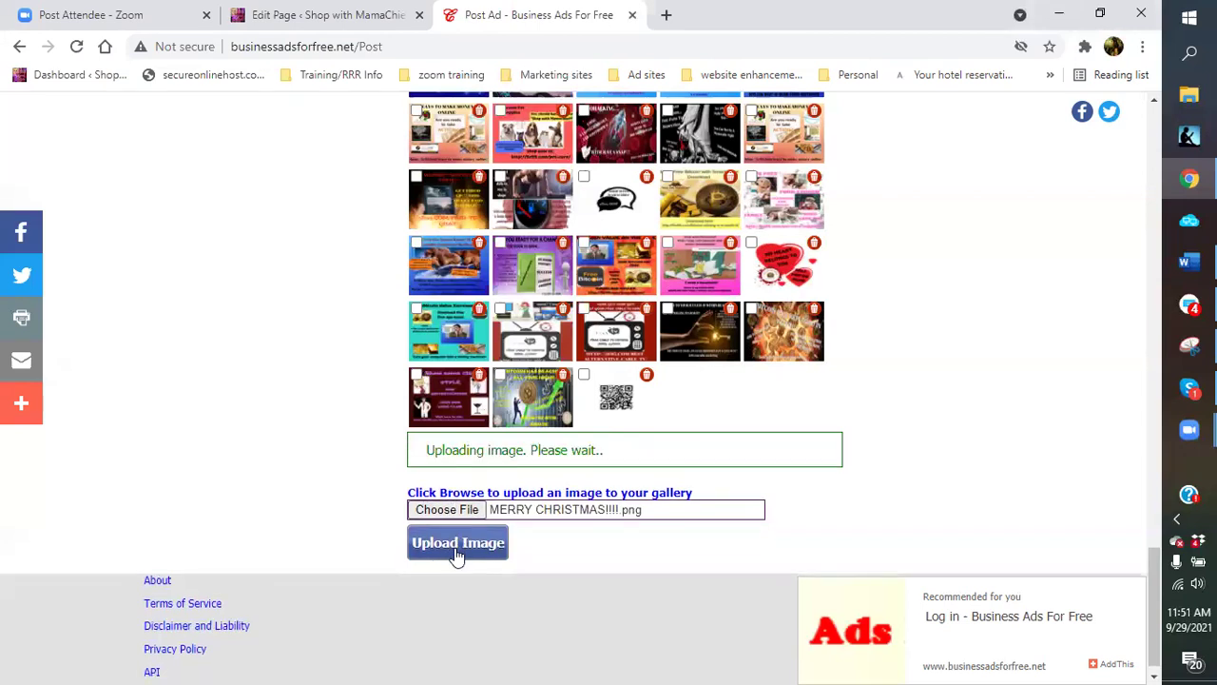
# Upload "GRINCH LOGO CHRISTMAS.png" from the CHRISTMAS folder to the ad's image gallery
pyautogui.click(441, 495)
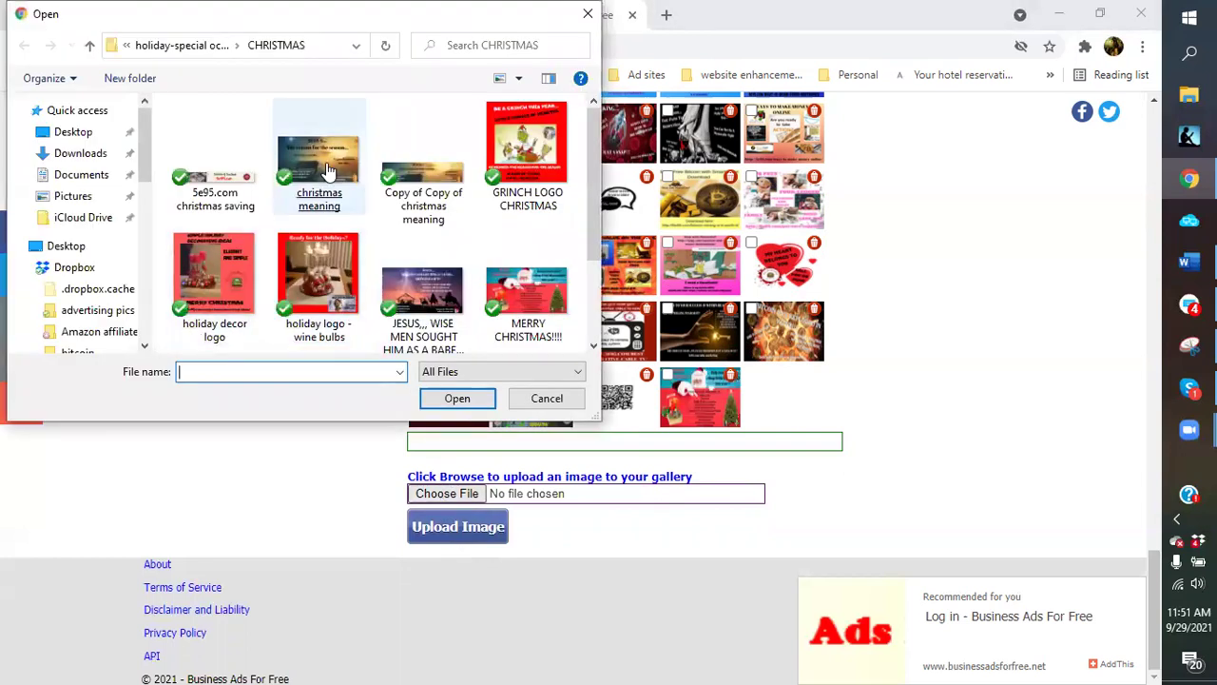
pyautogui.doubleClick(526, 147)
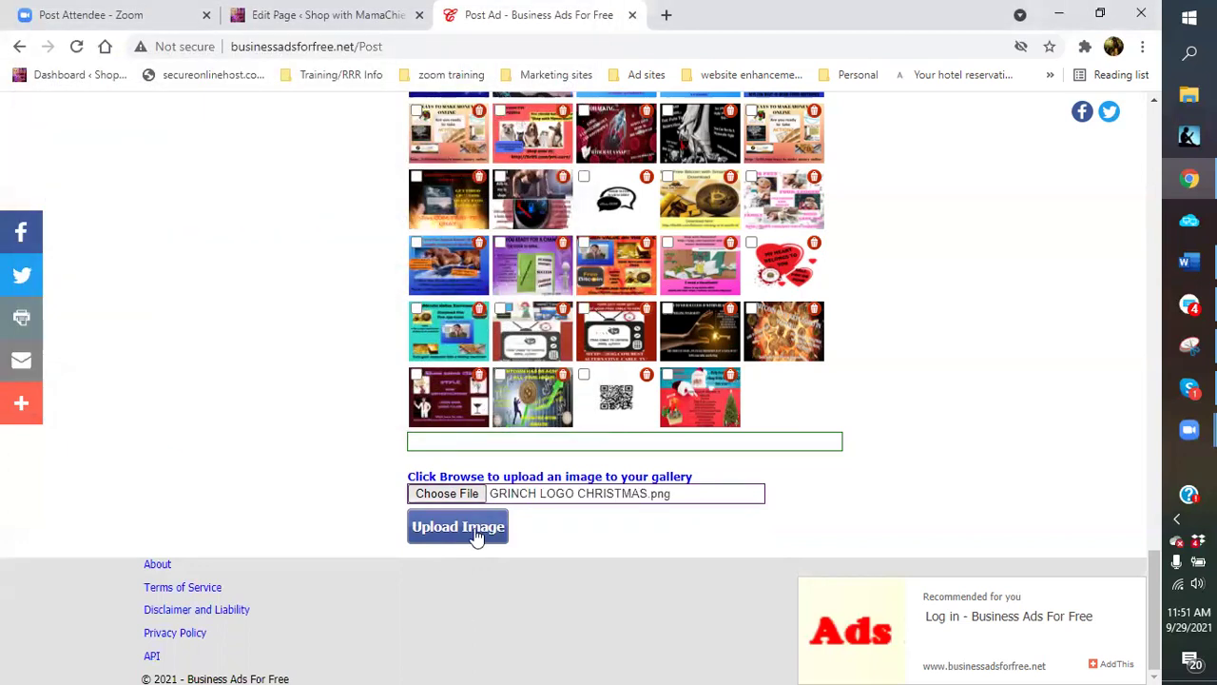
pyautogui.click(476, 537)
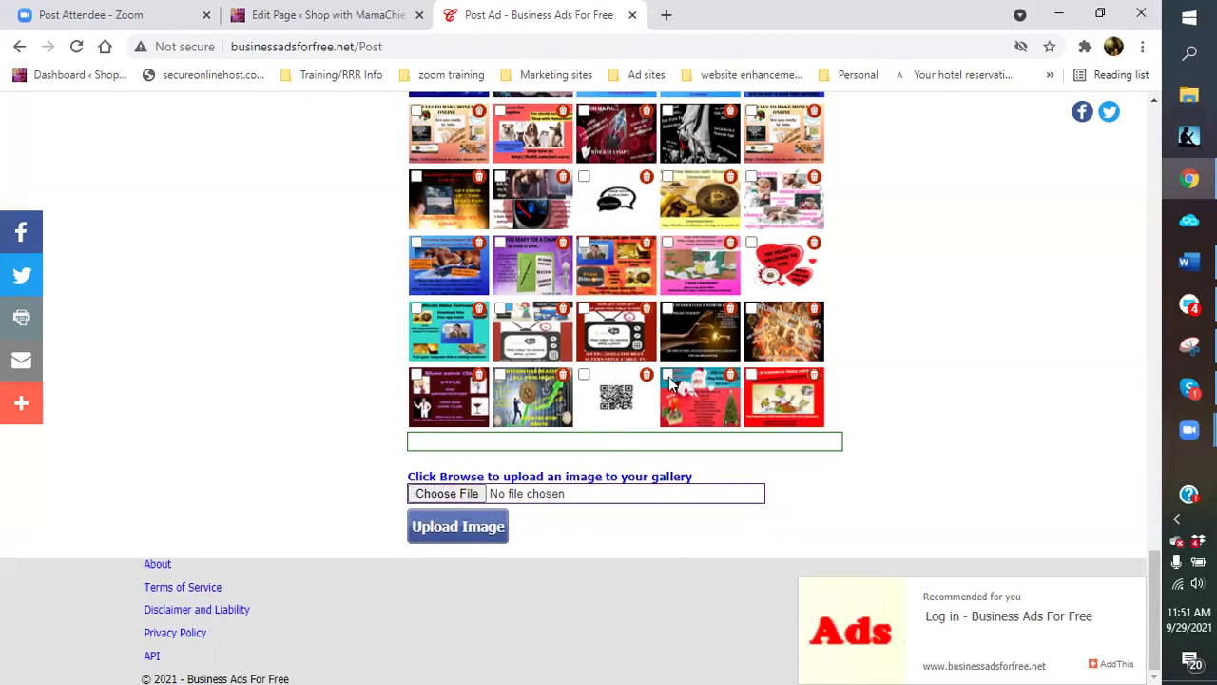
# Include the Merry Christmas, QR code and Grinch gallery images in the ad, check the form and post the ad
pyautogui.click(584, 375)
pyautogui.click(752, 376)
pyautogui.scroll(15, 701, 427)
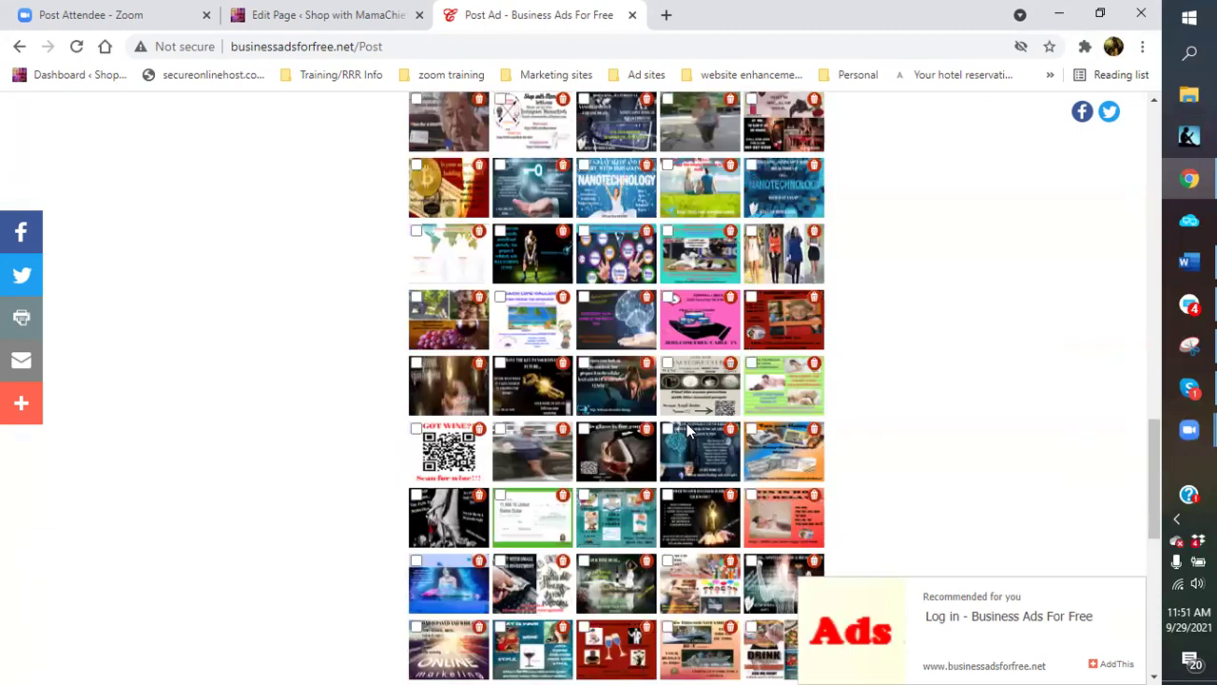
pyautogui.scroll(5, 602, 402)
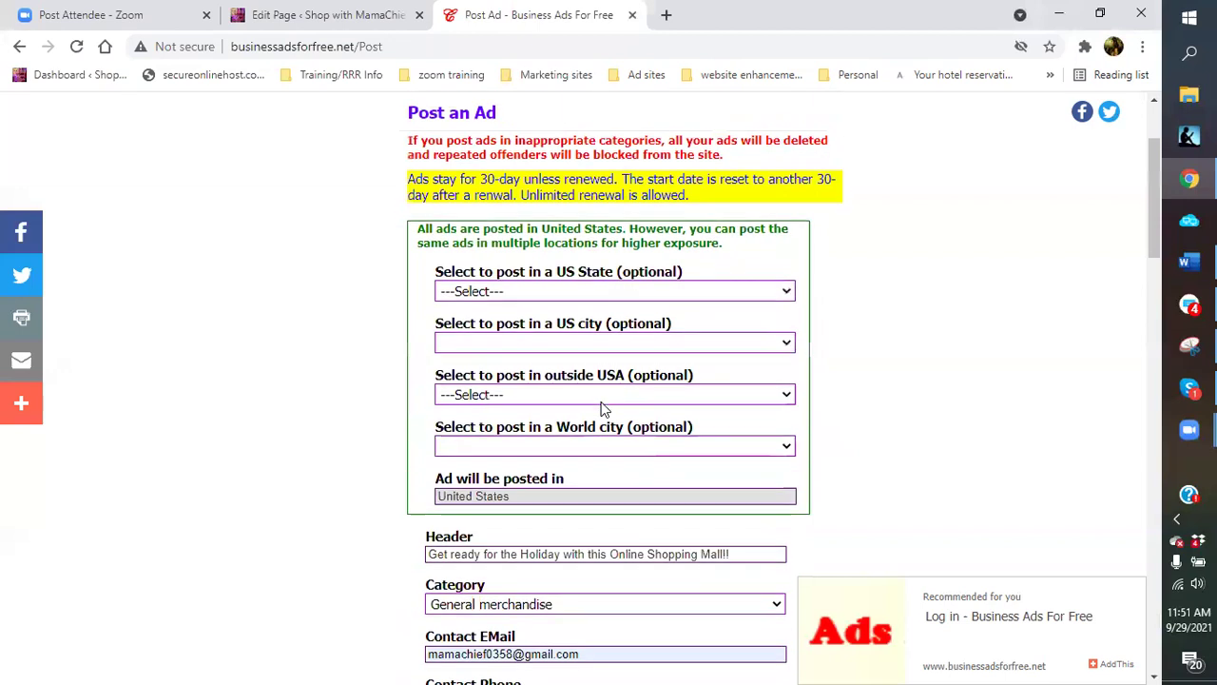
pyautogui.scroll(-8, 602, 406)
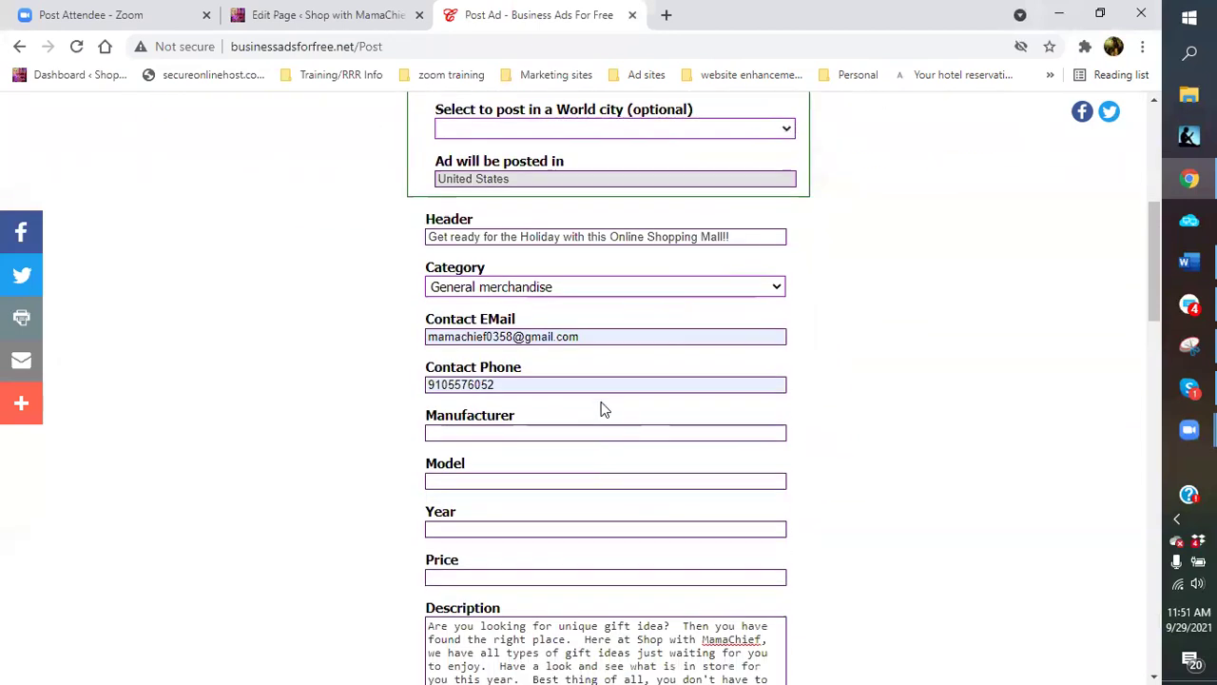
pyautogui.scroll(-3, 491, 350)
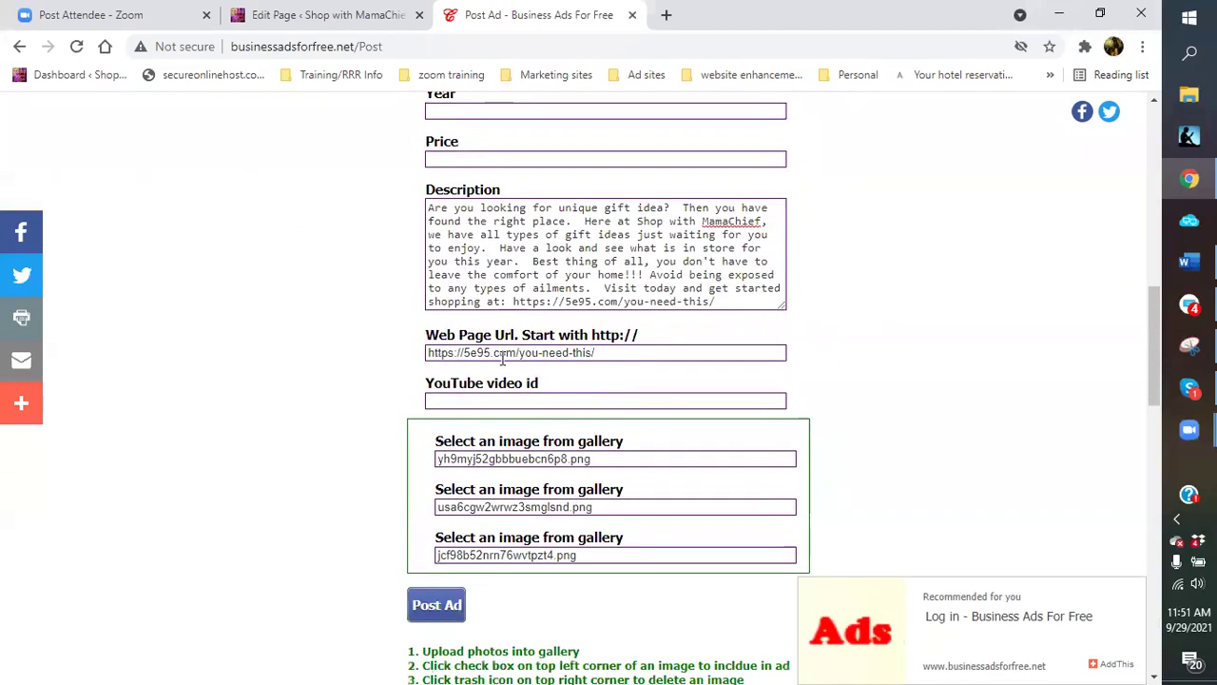
pyautogui.click(437, 430)
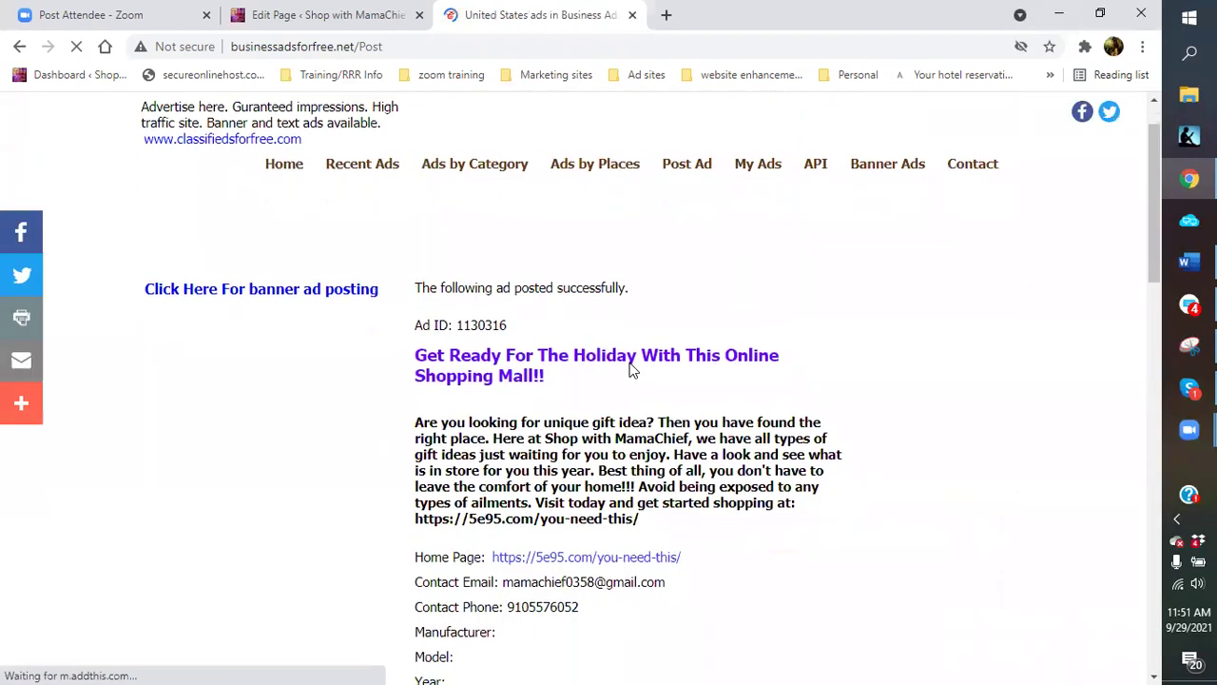
# Review the posted ad's text, link, contact details and all three images
pyautogui.scroll(-3, 630, 368)
pyautogui.scroll(-3, 705, 394)
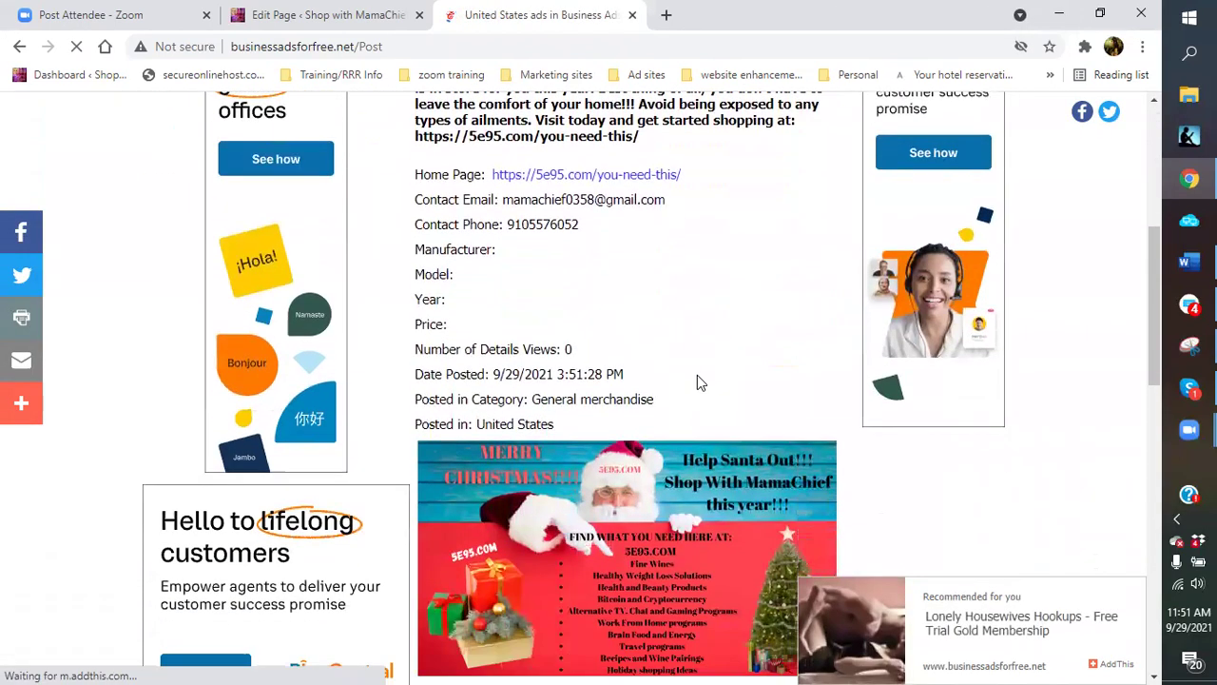
pyautogui.scroll(-2, 658, 415)
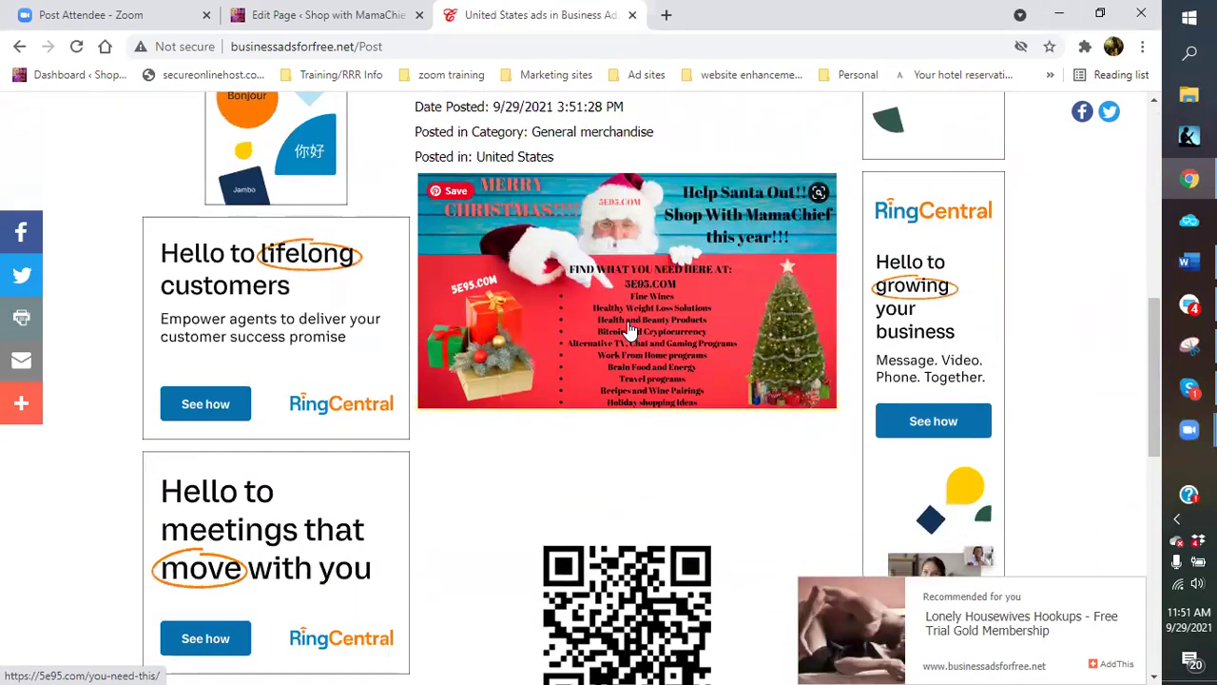
pyautogui.scroll(-3, 632, 342)
pyautogui.scroll(-5, 666, 428)
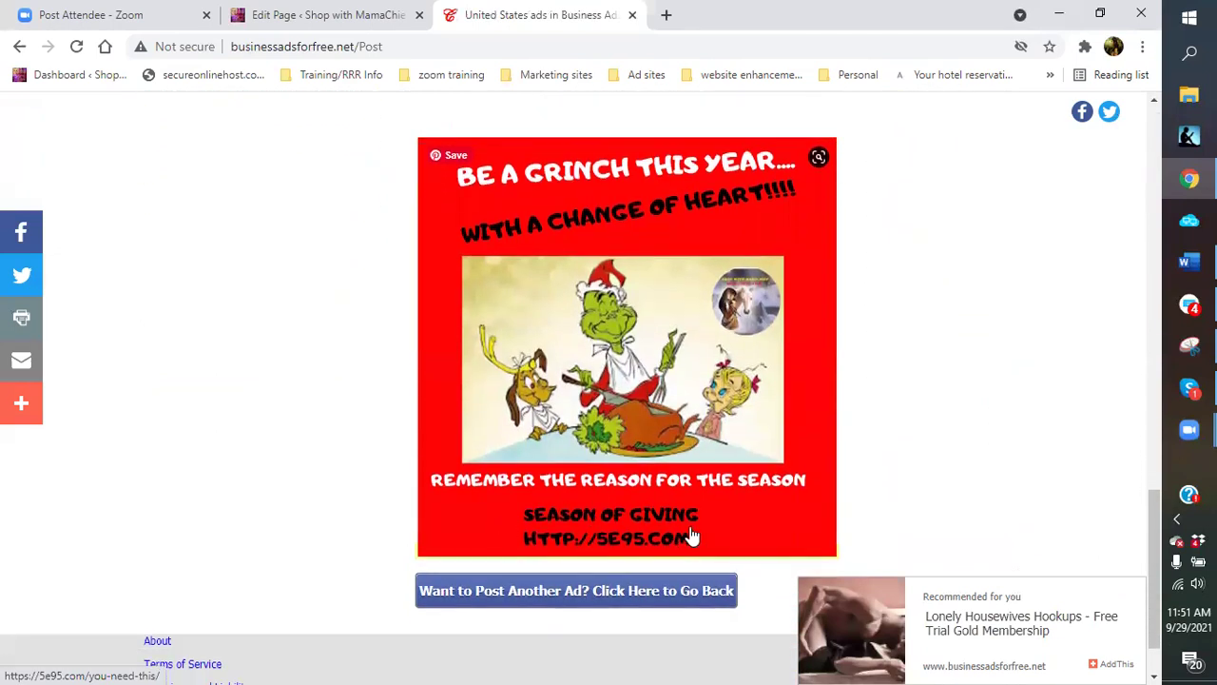
pyautogui.scroll(8, 685, 485)
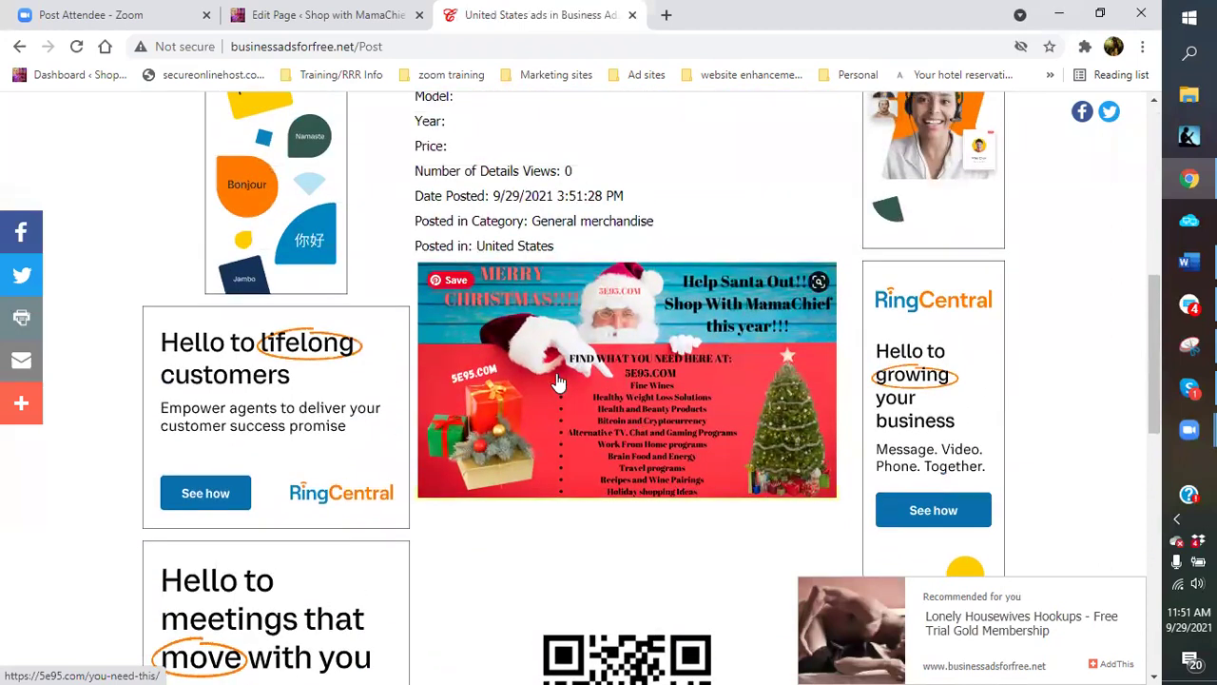
pyautogui.scroll(7, 557, 380)
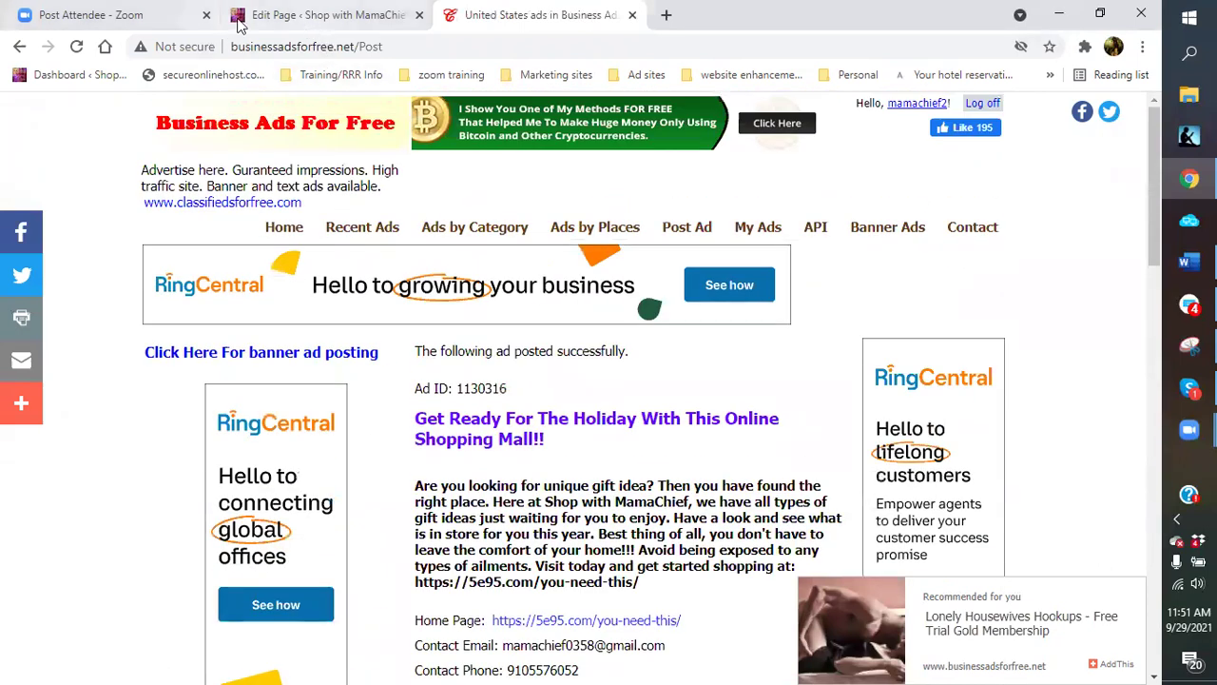
# Switch back to the WordPress page editor and update the "YOU NEED THIS – CHRISTMAS GIFT IDEAS" page
pyautogui.click(314, 14)
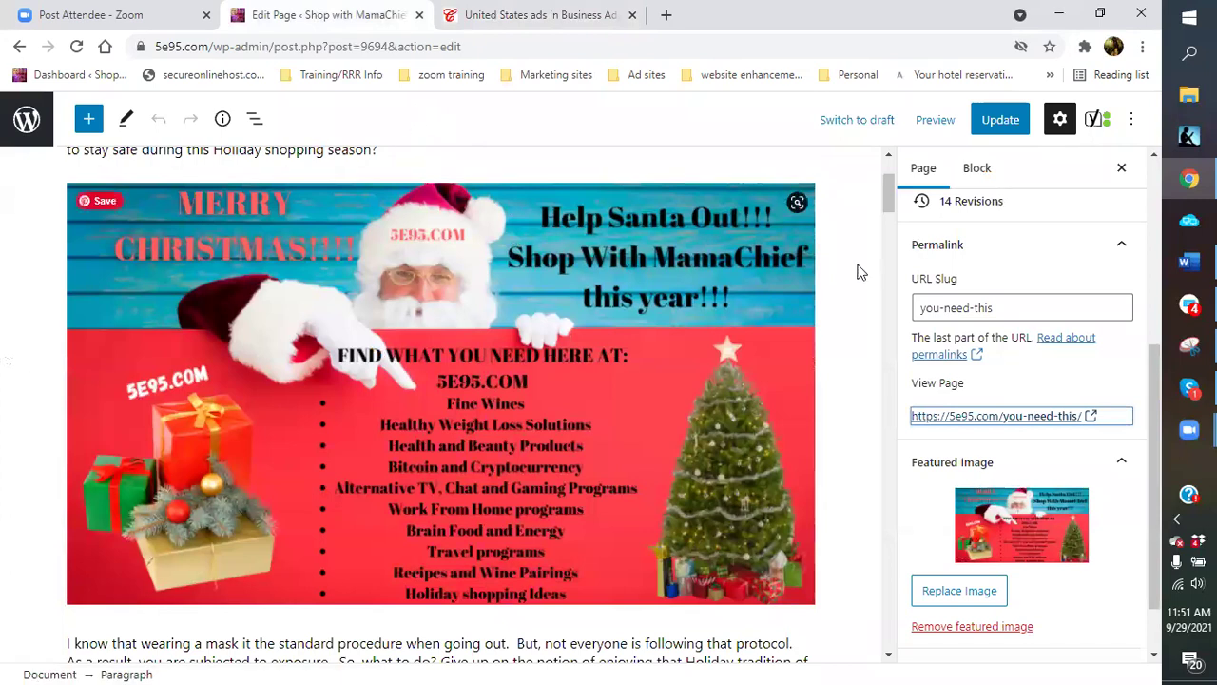
pyautogui.scroll(1, 862, 272)
pyautogui.scroll(3, 989, 257)
pyautogui.click(1000, 120)
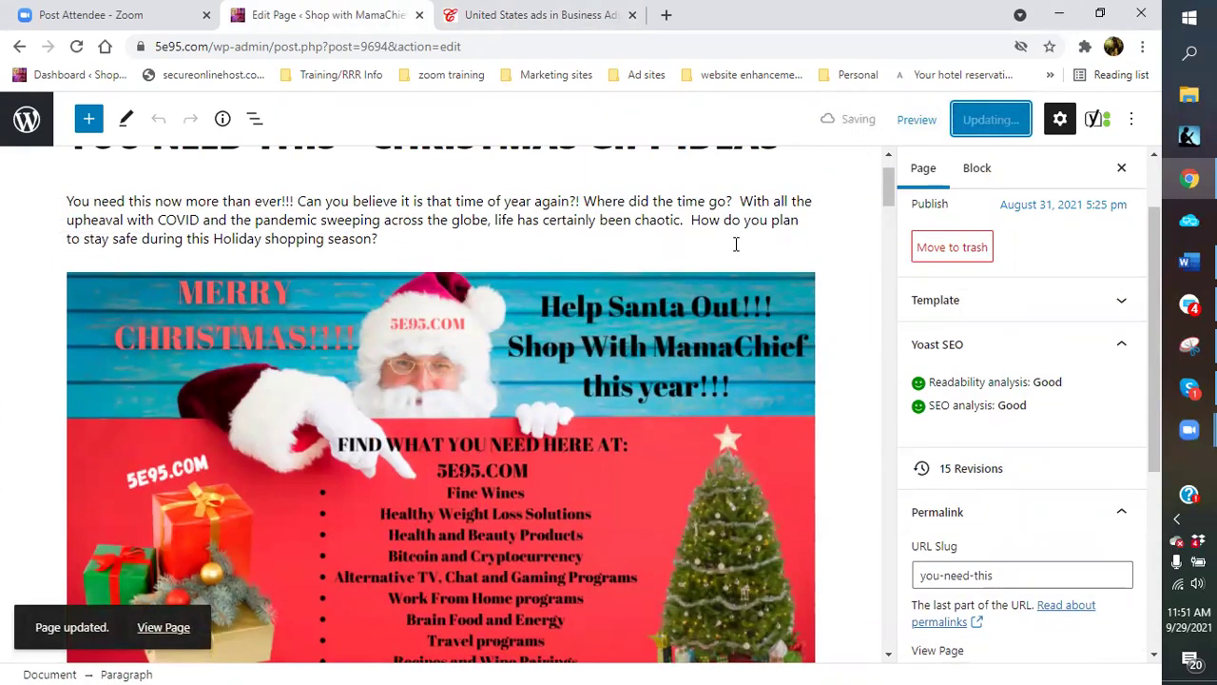
# Return to the list of all pages and filter it to those dated September 2021
pyautogui.click(19, 127)
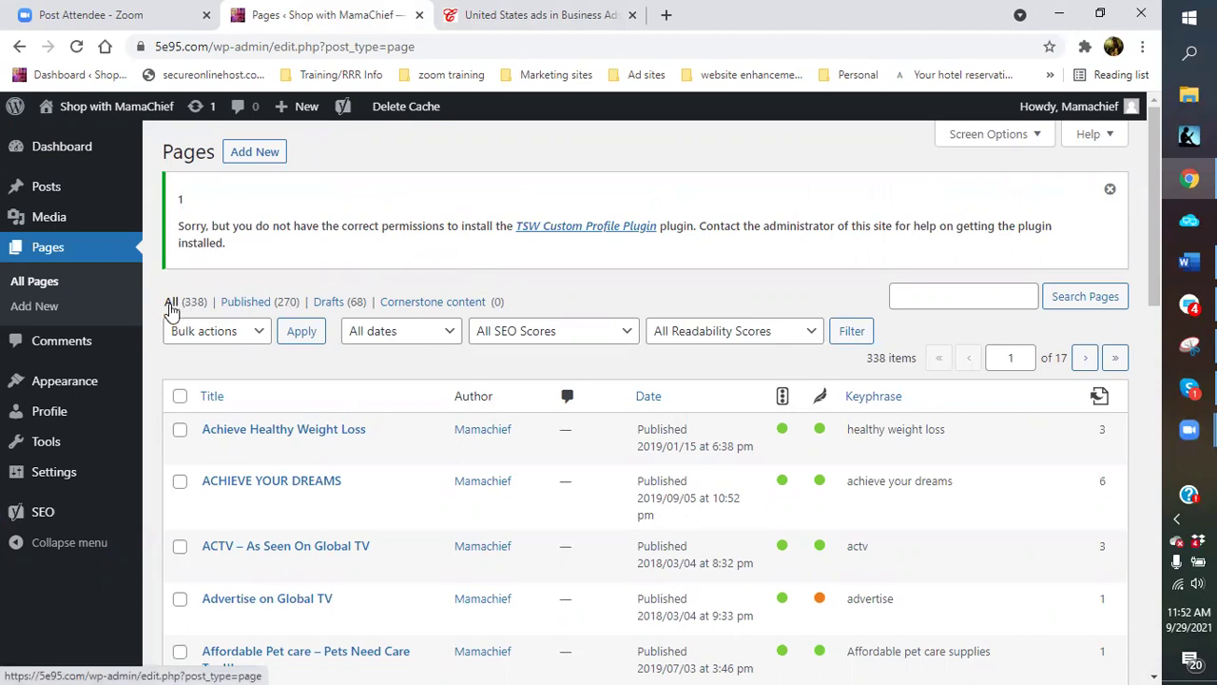
pyautogui.click(447, 339)
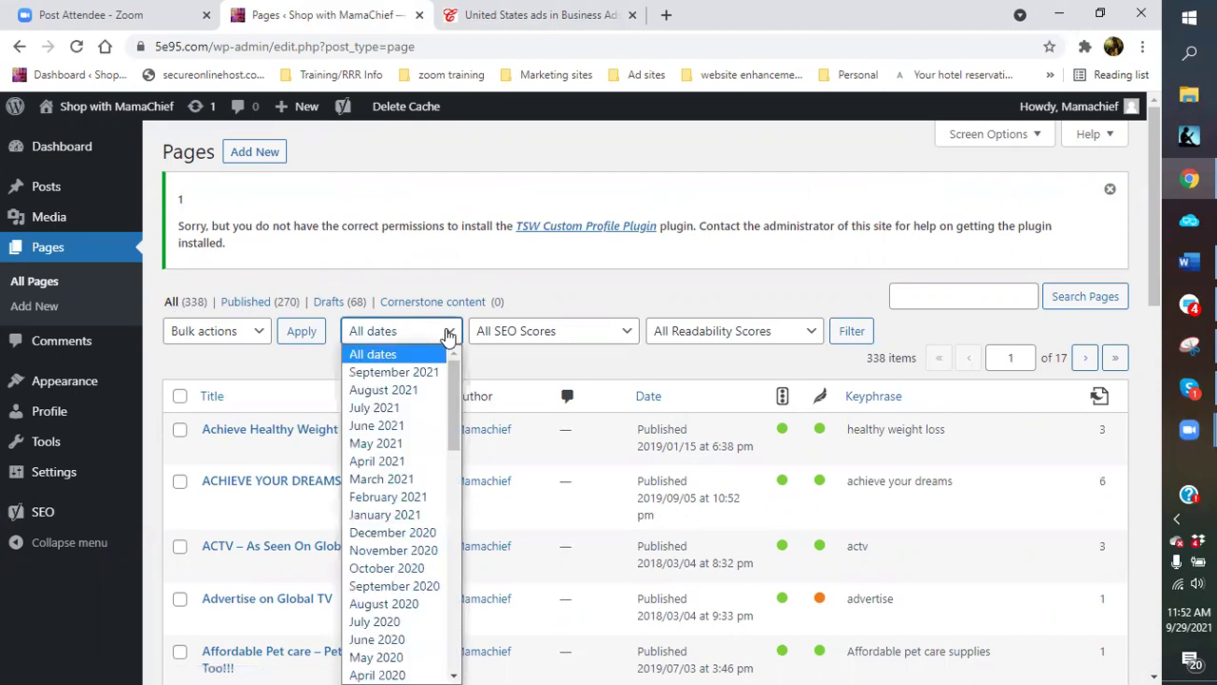
pyautogui.click(393, 372)
pyautogui.click(850, 339)
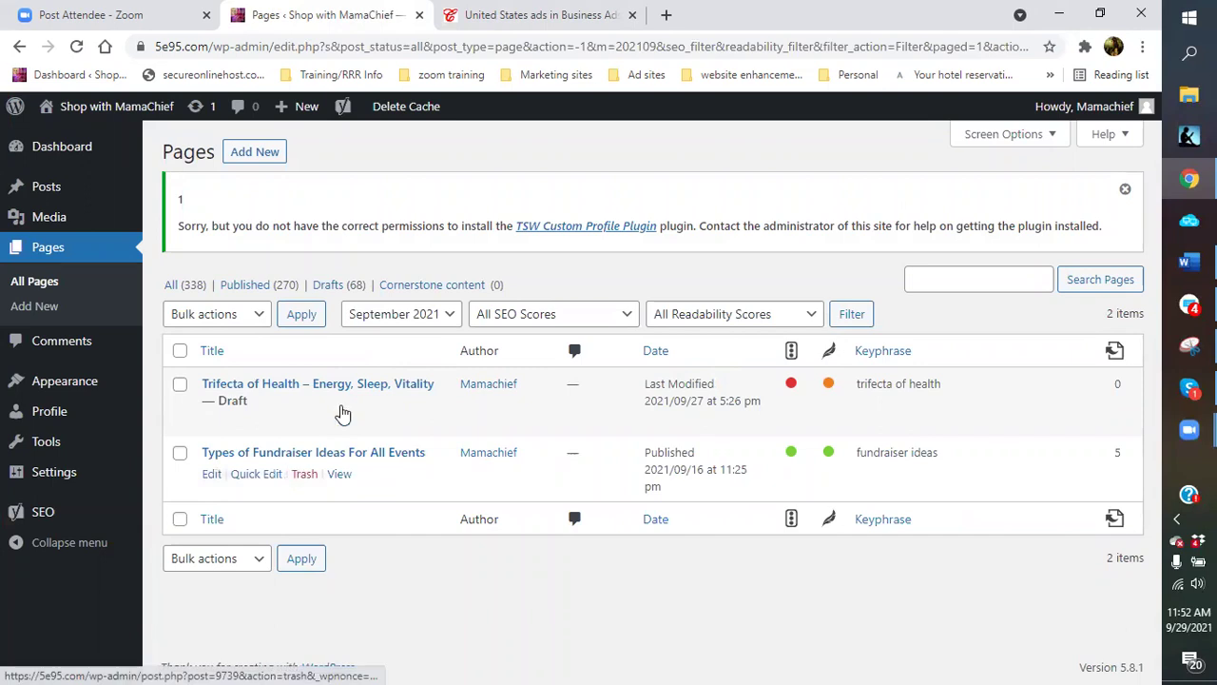
# Filter the pages list to August 2021 and look through the matching pages
pyautogui.click(449, 316)
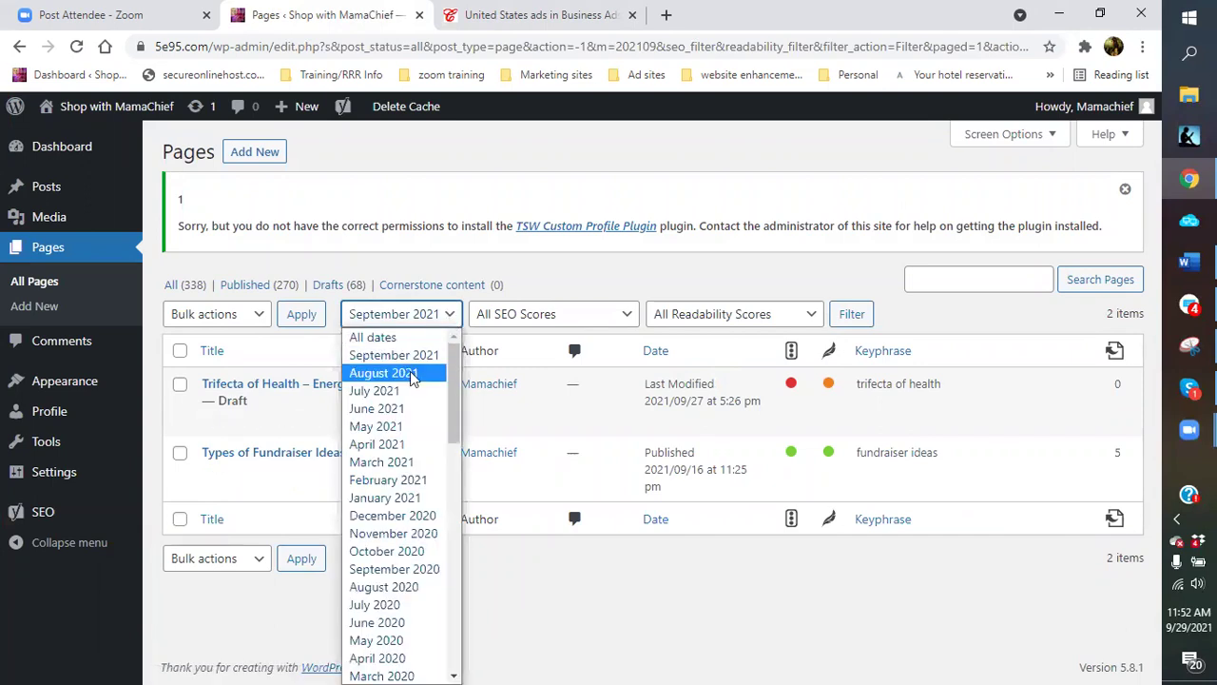
pyautogui.click(411, 375)
pyautogui.click(856, 321)
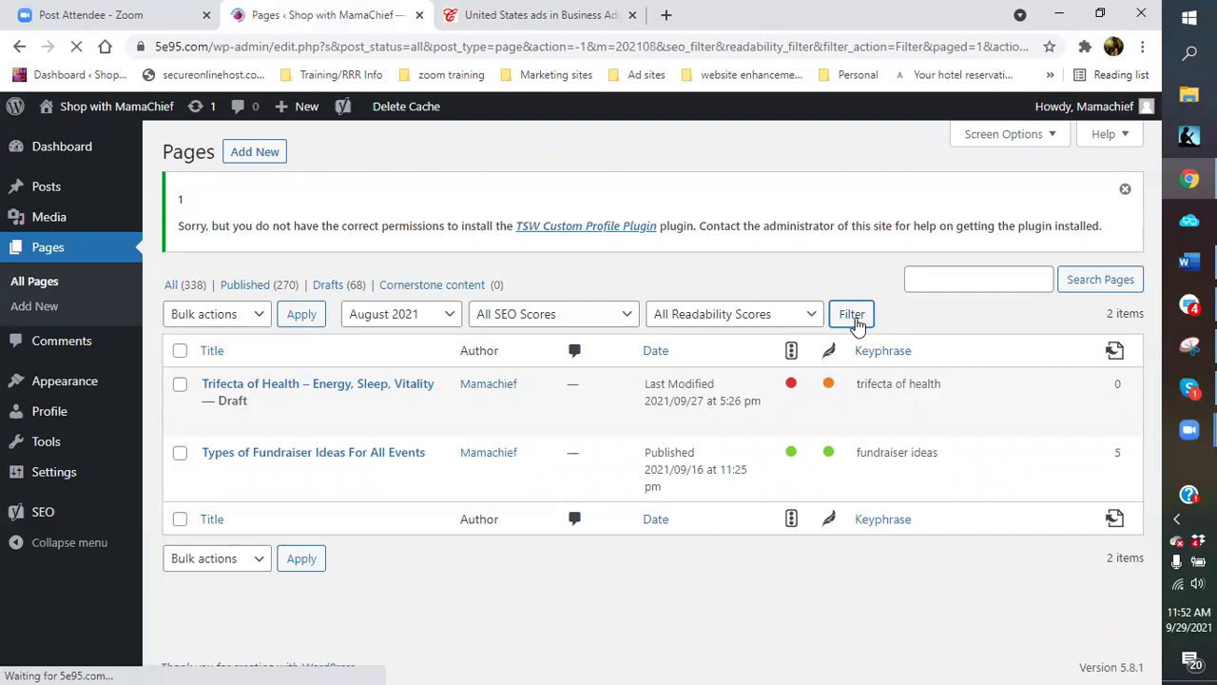
pyautogui.scroll(-2, 349, 403)
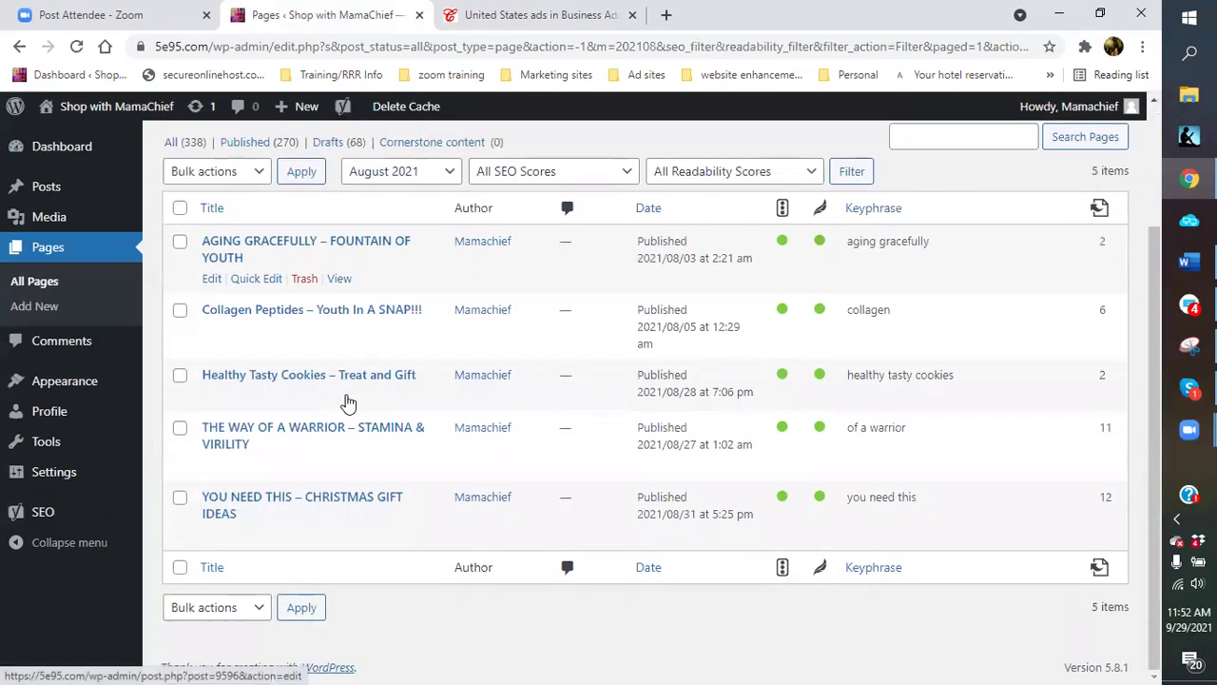
pyautogui.scroll(2, 348, 403)
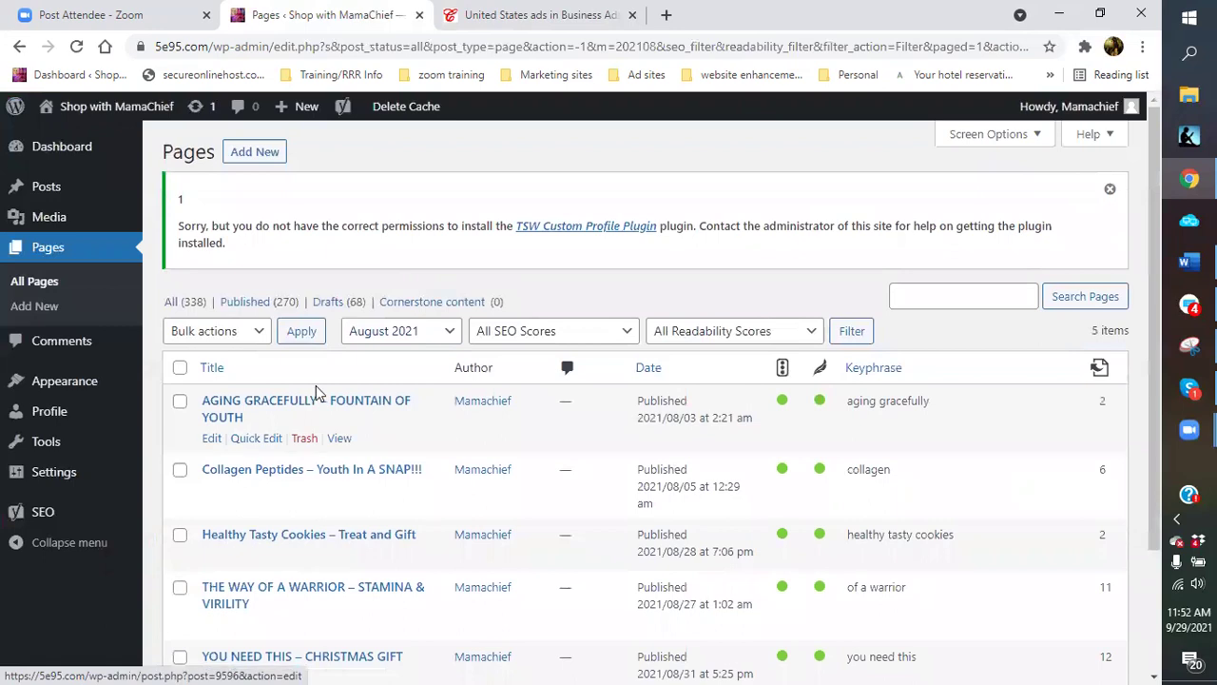
# Filter the pages list back to September 2021 and open the "Trifecta of Health – Energy, Sleep, Vitality" draft for editing
pyautogui.click(425, 333)
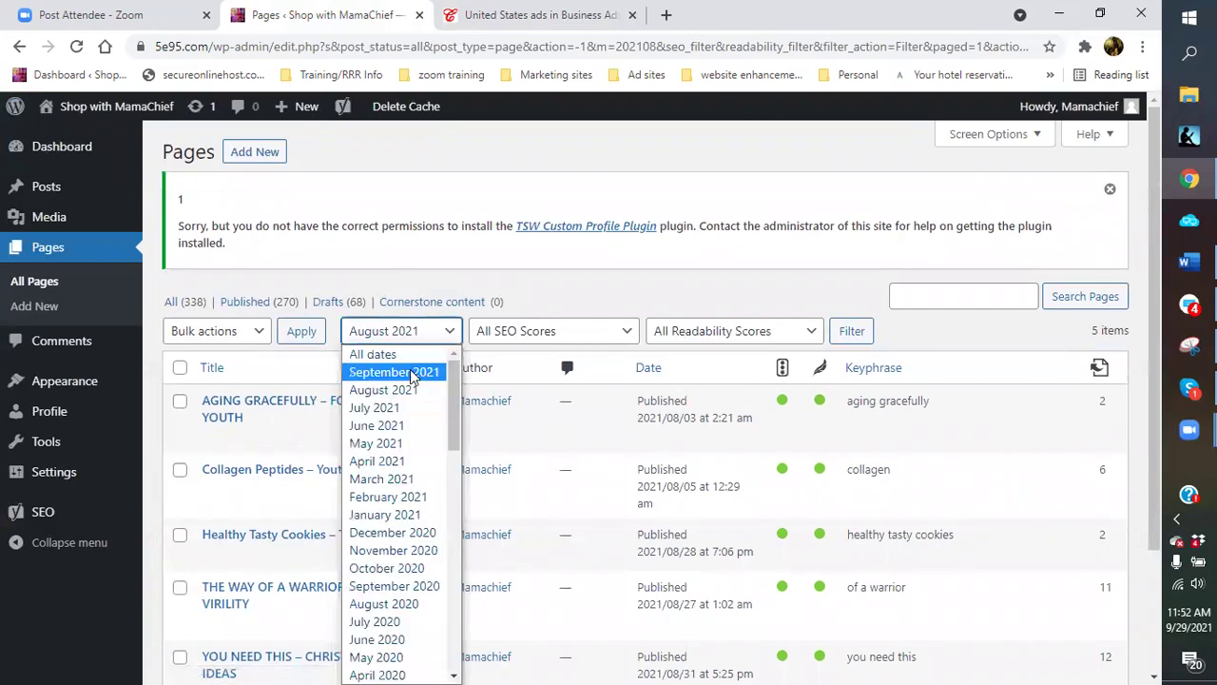
pyautogui.click(412, 373)
pyautogui.click(850, 333)
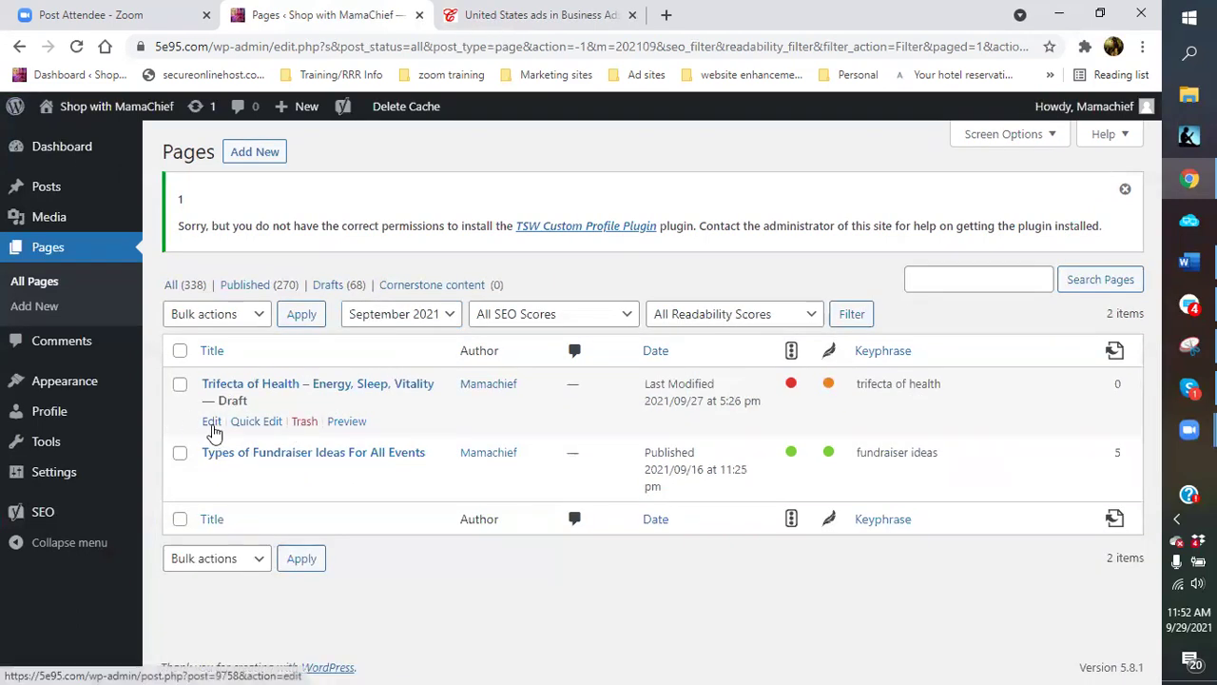
pyautogui.click(212, 424)
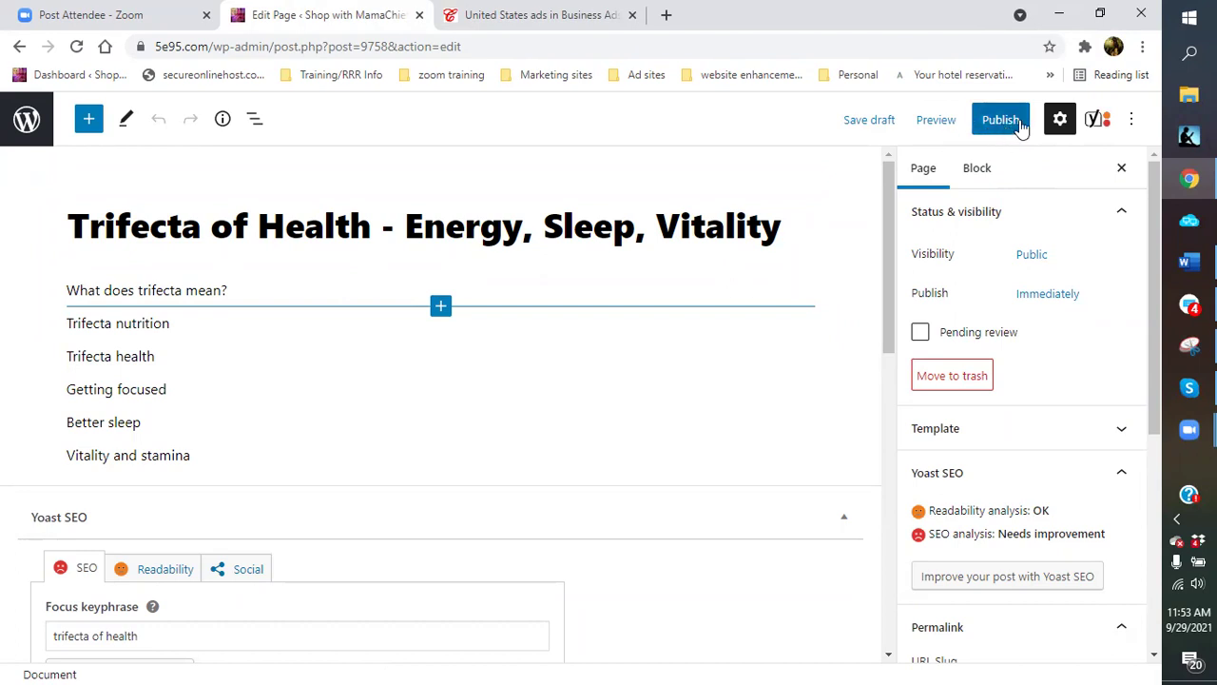
# Review the draft's page settings, including Yoast SEO, permalink and featured image, and return to the pages list
pyautogui.click(922, 171)
pyautogui.scroll(-3, 1074, 428)
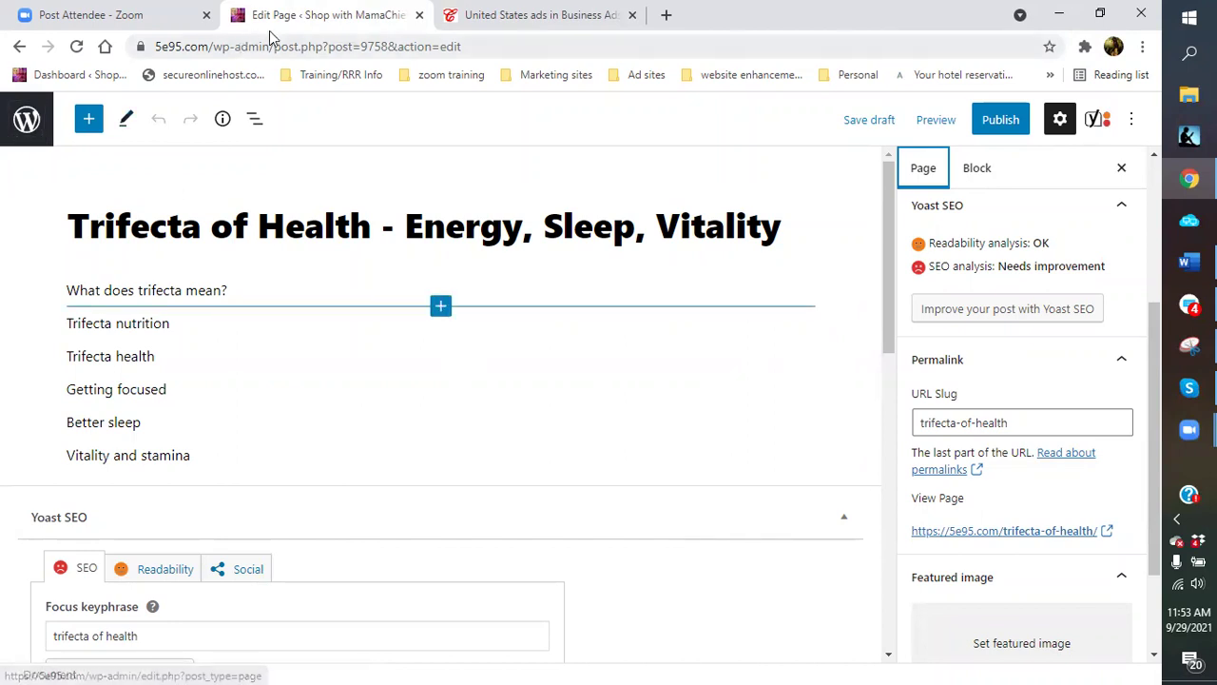
pyautogui.click(25, 121)
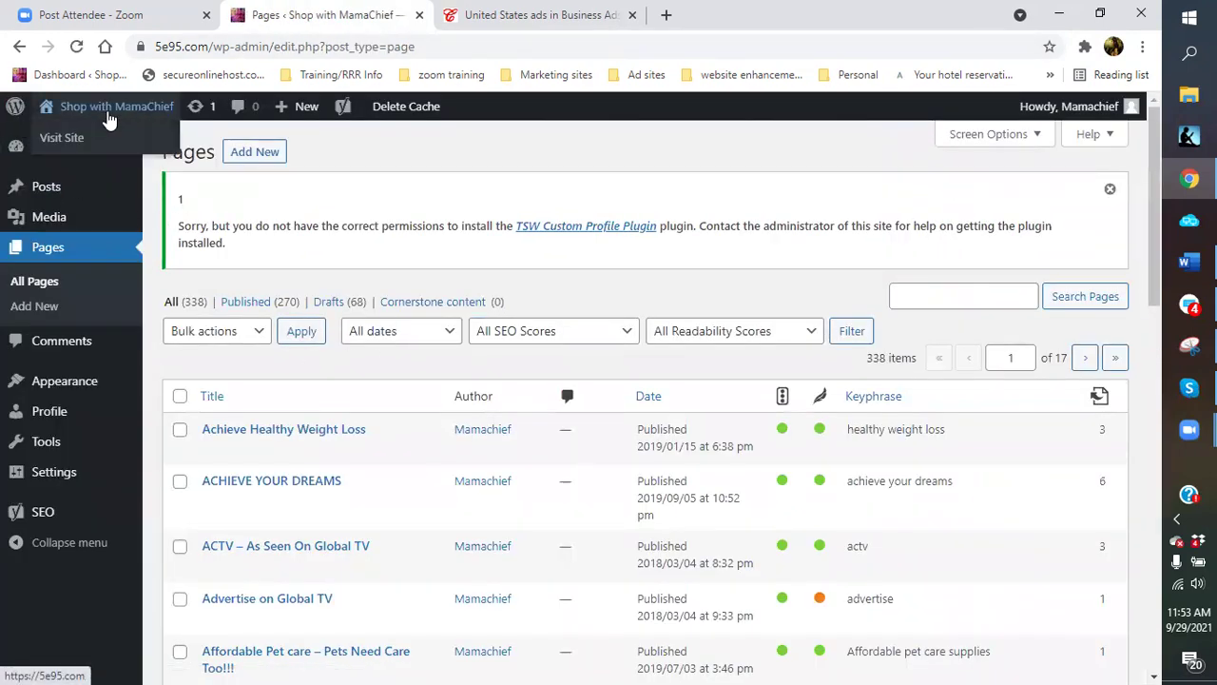
# Go to the WordPress dashboard home, reopen the list of all pages and look through its entries
pyautogui.click(59, 158)
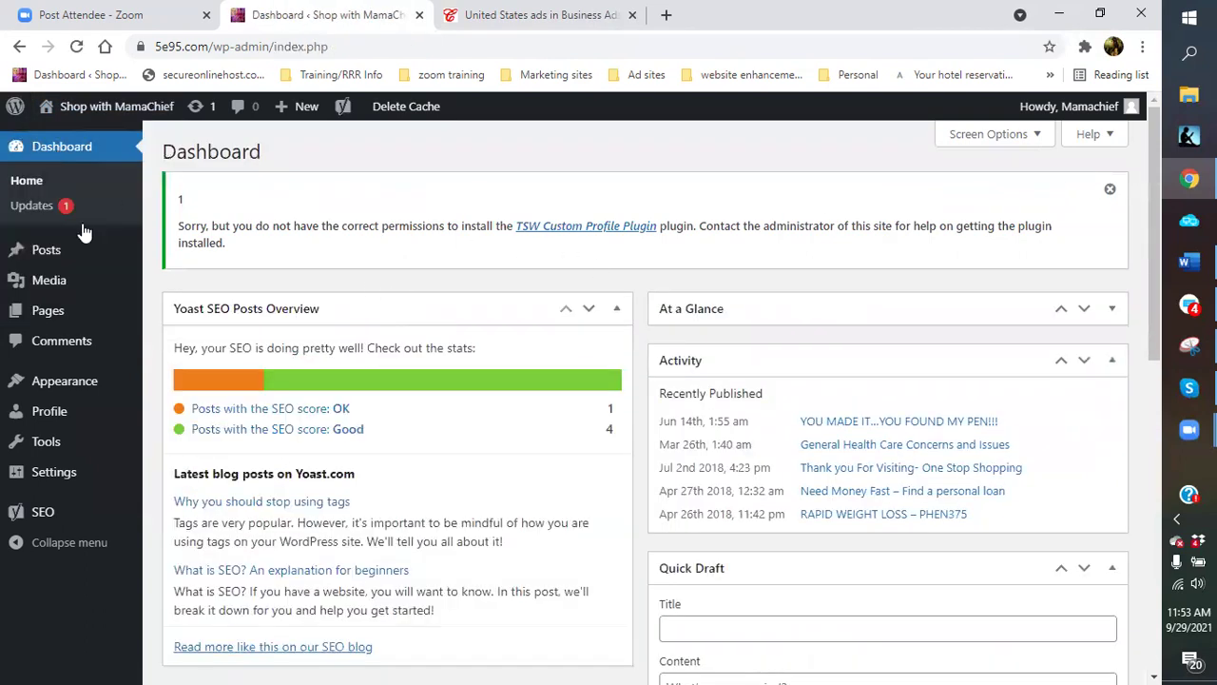
pyautogui.moveTo(40, 323)
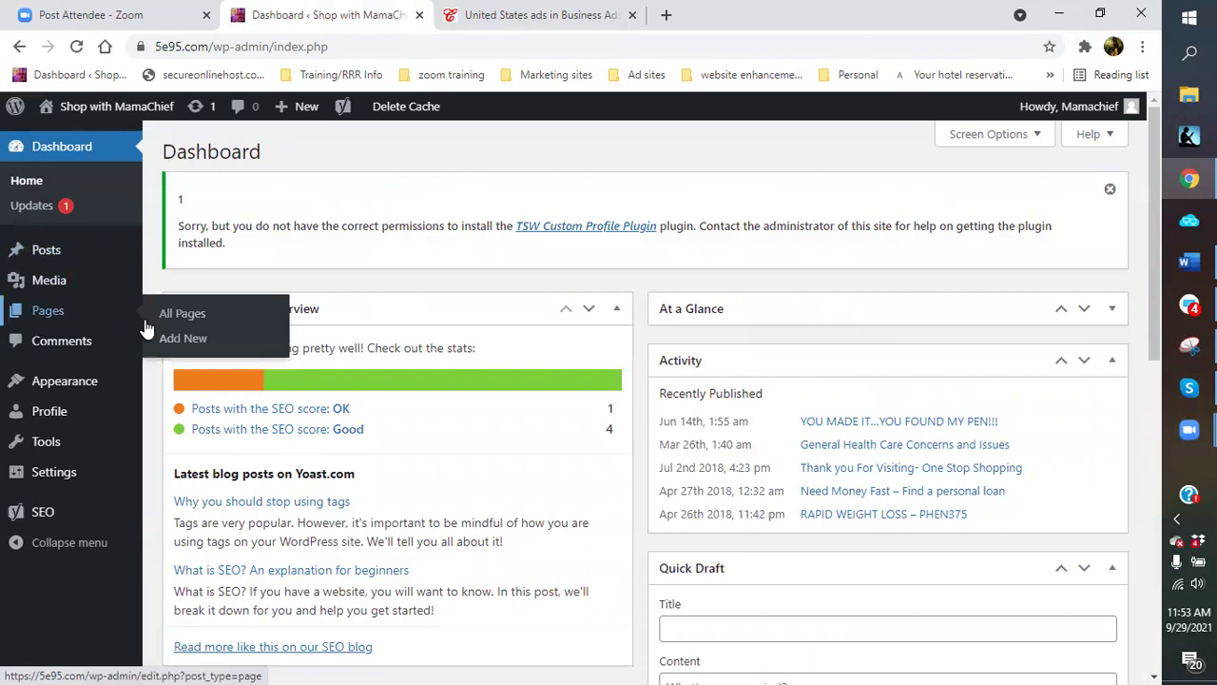
pyautogui.click(207, 320)
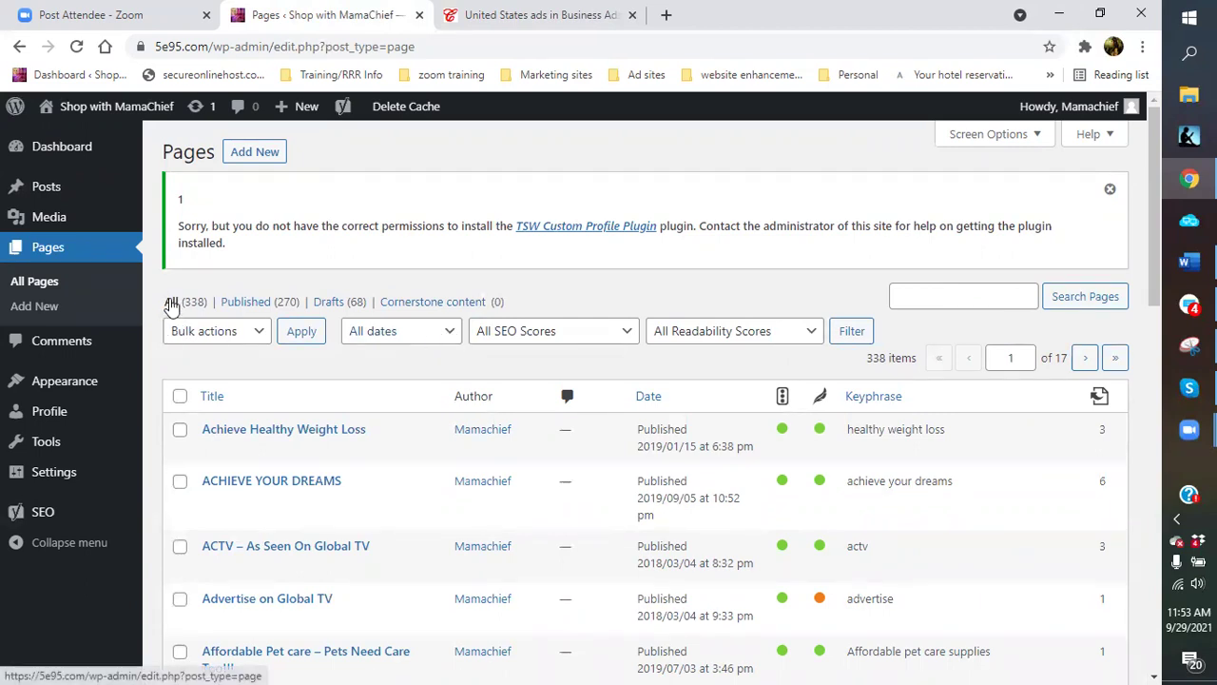
pyautogui.moveTo(92, 108)
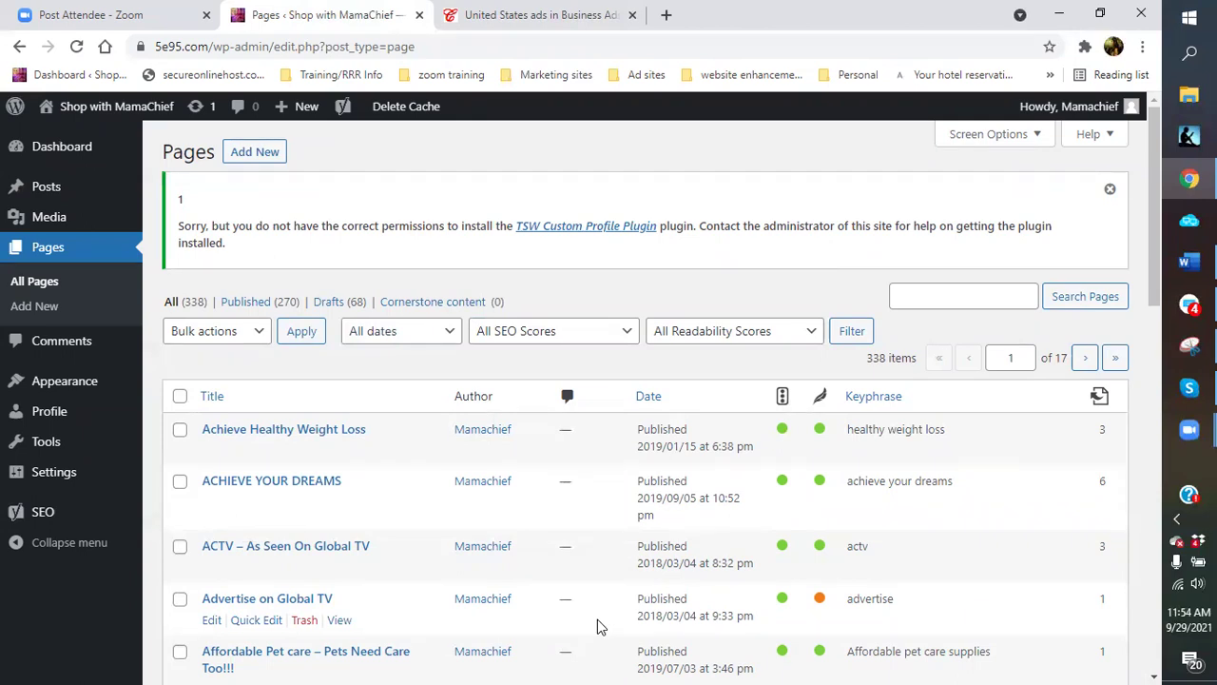
pyautogui.scroll(-2, 557, 579)
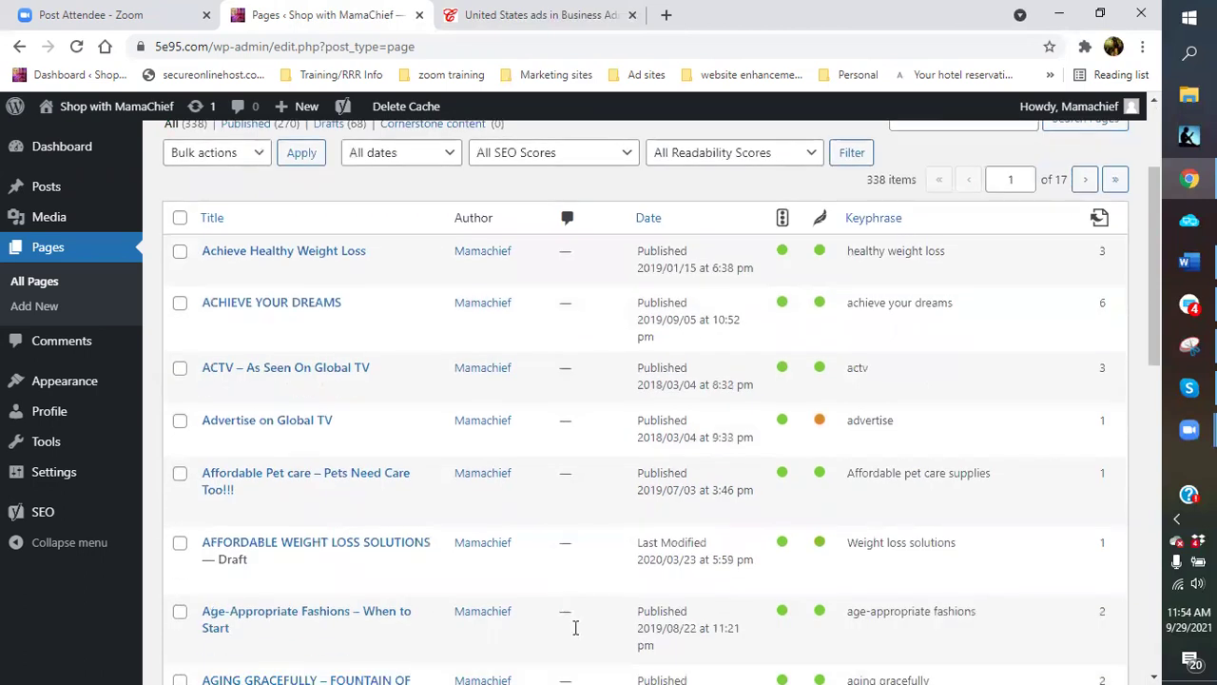